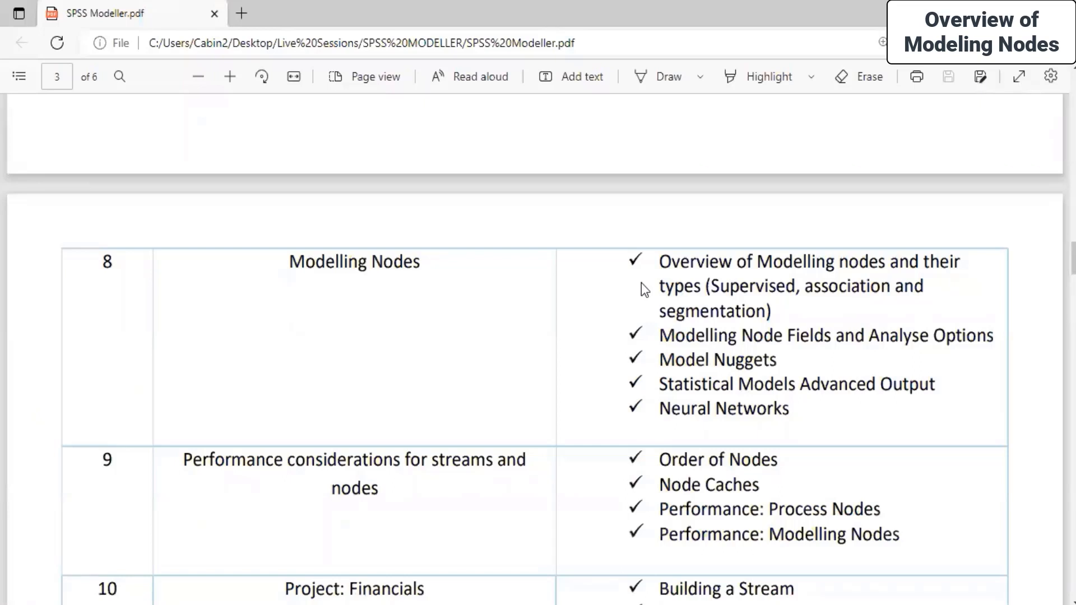
Highlight the Modelling Nodes heading in row 8 of the course outline
scroll(322, 227, "down", 1)
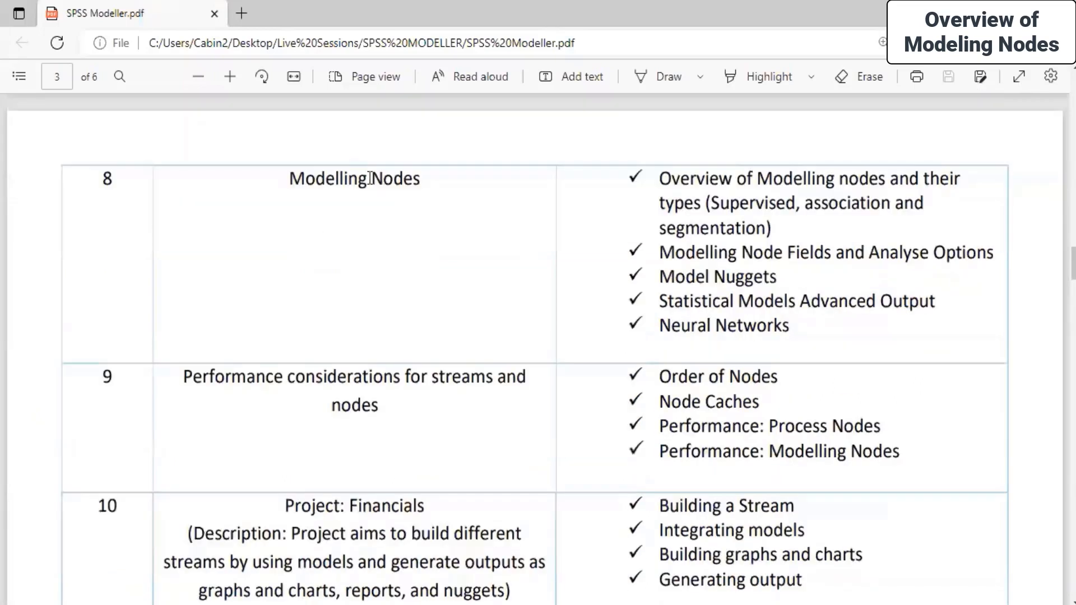
left_click_drag(291, 179, 435, 196)
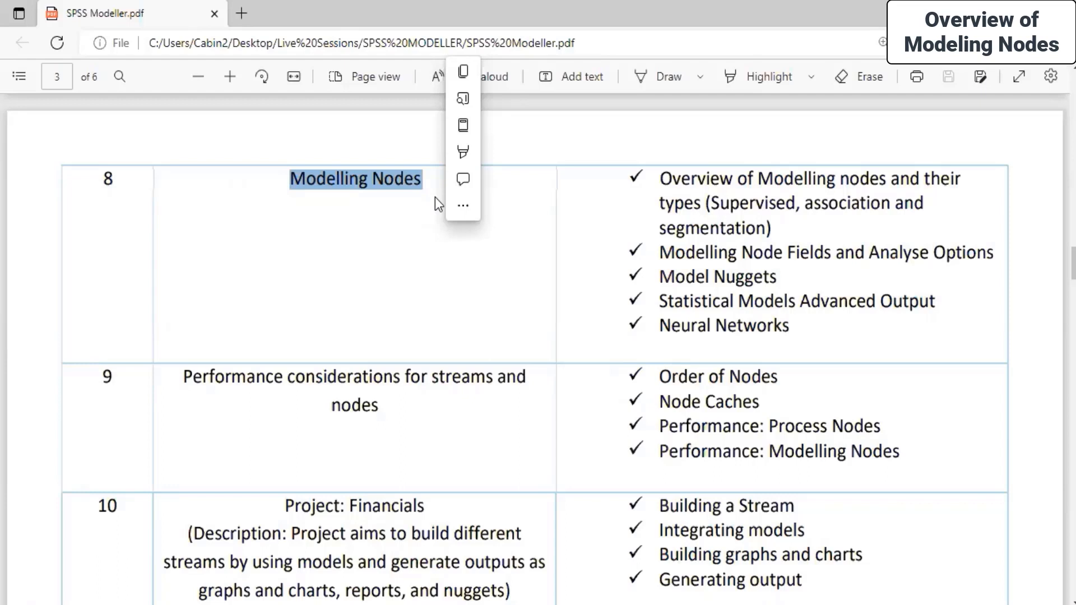
left_click(535, 293)
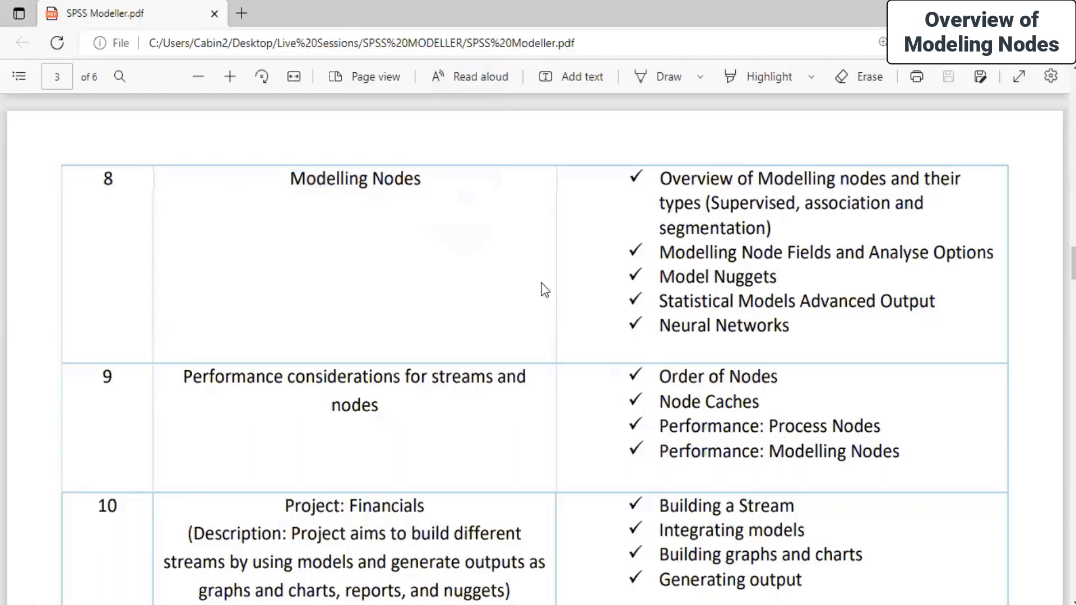
scroll(470, 279, "up", 2)
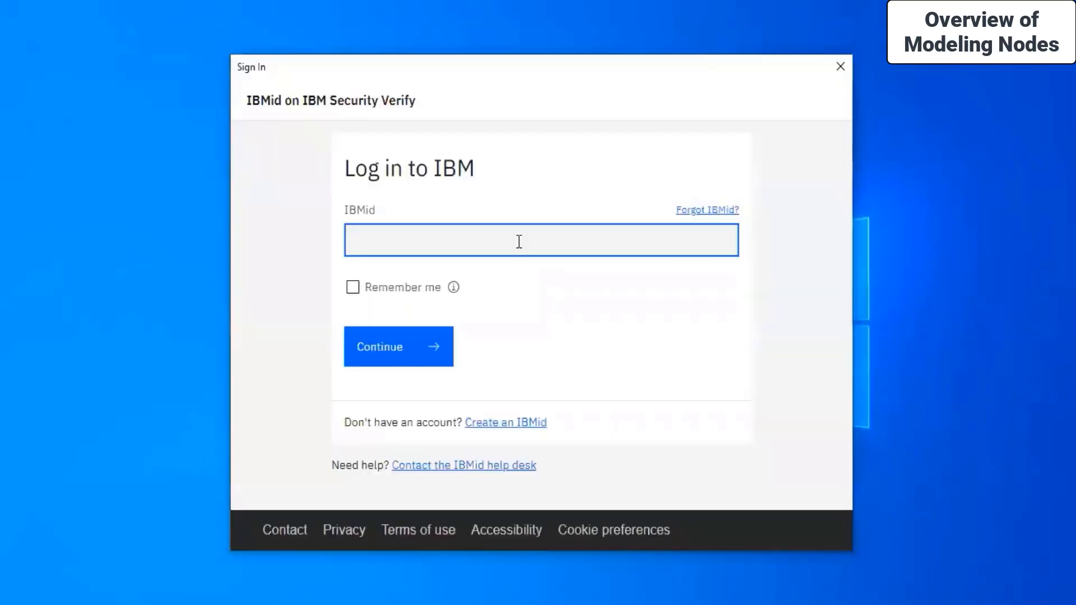
Sign in with the IBMid and password, keeping the login remembered
type("?????")
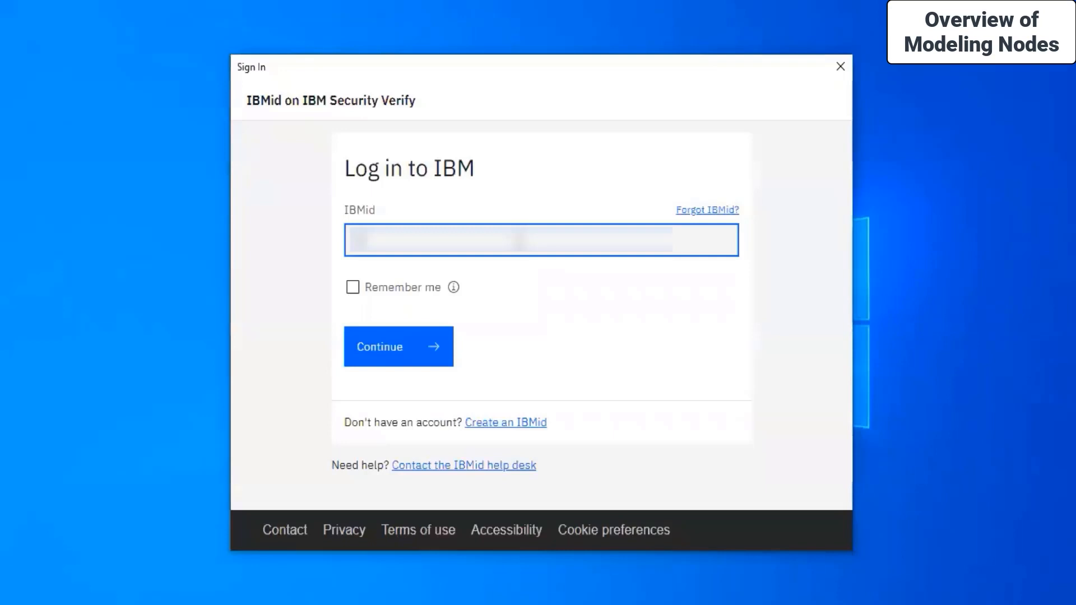
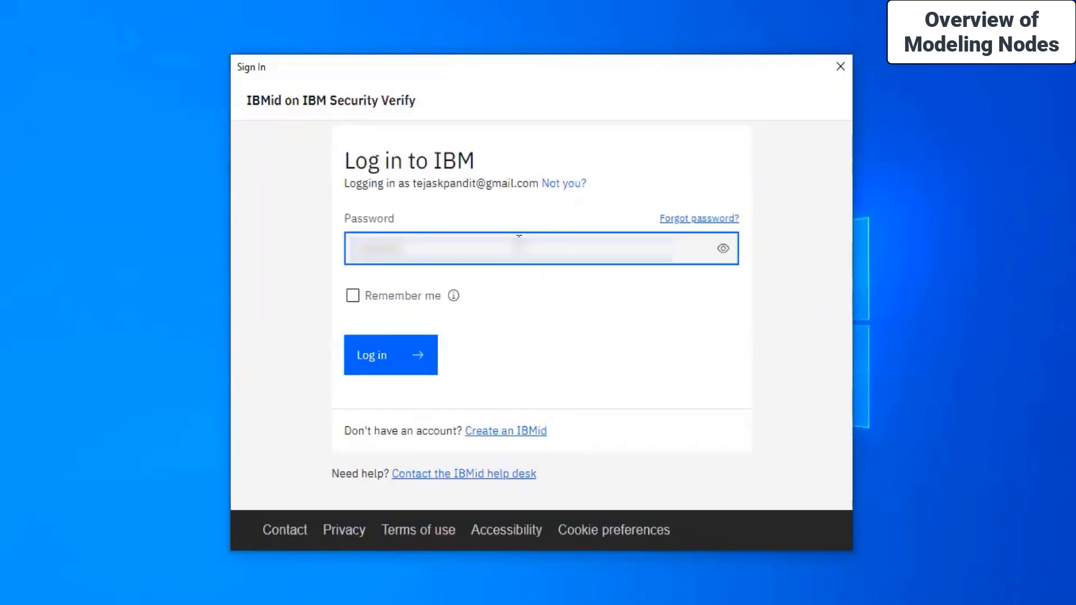
left_click(352, 295)
left_click(380, 364)
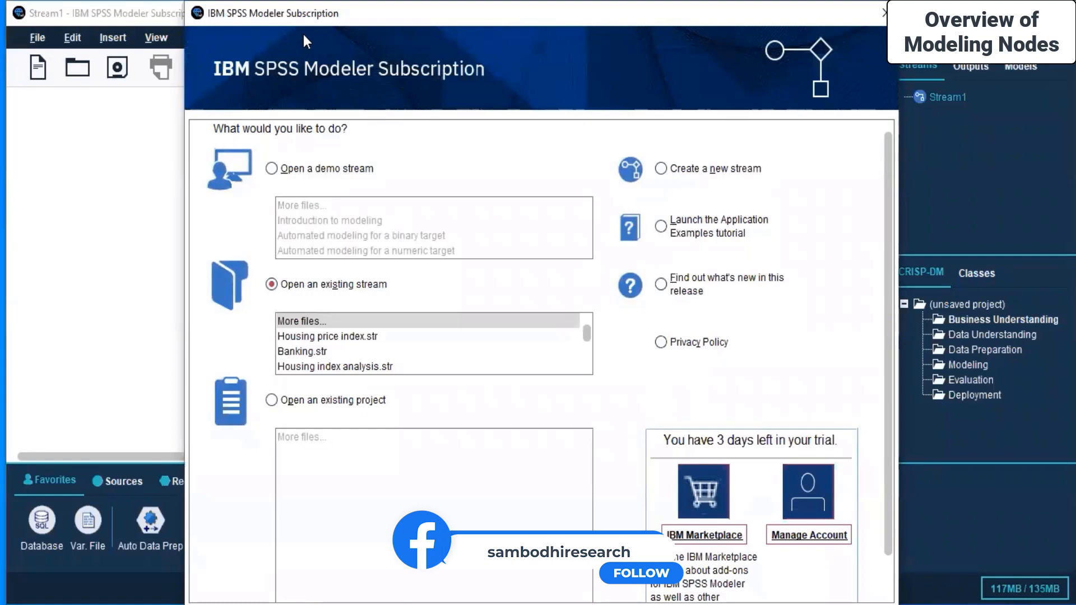
Move the welcome dialog aside and cancel it, leaving the empty Stream1 canvas
left_click_drag(185, 1, 309, 248)
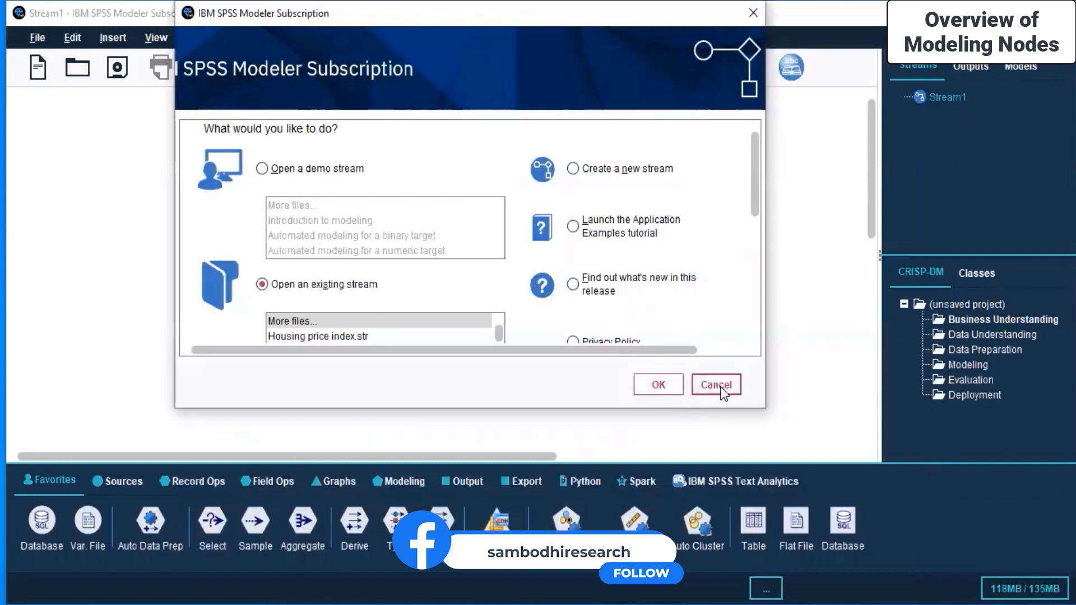
left_click(709, 381)
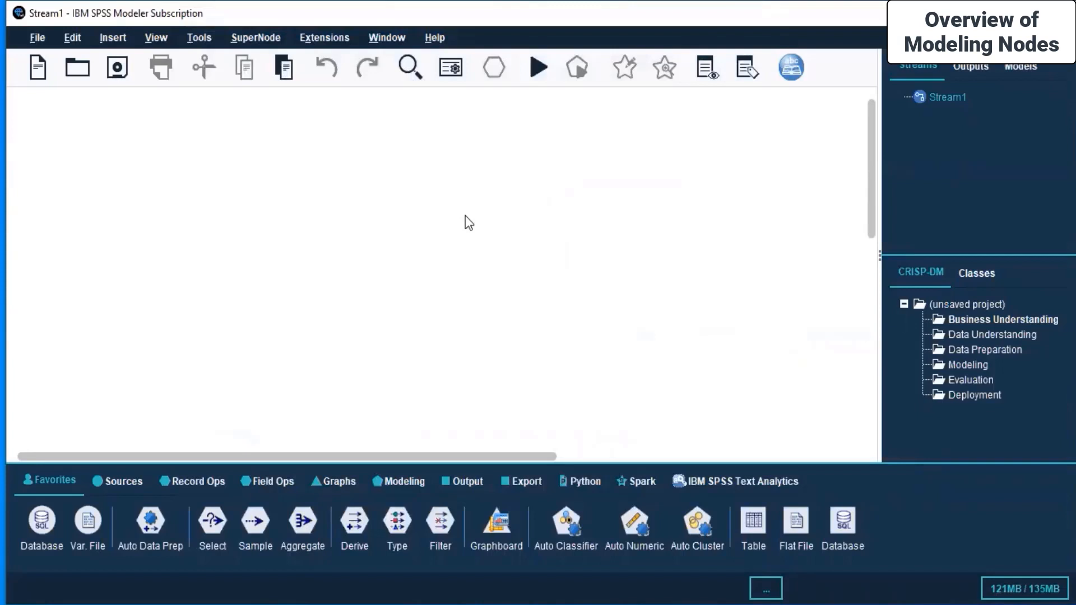
On the Modeling palette, cycle through Supervised, Association and Segmentation nodes, ending on Supervised
left_click(408, 474)
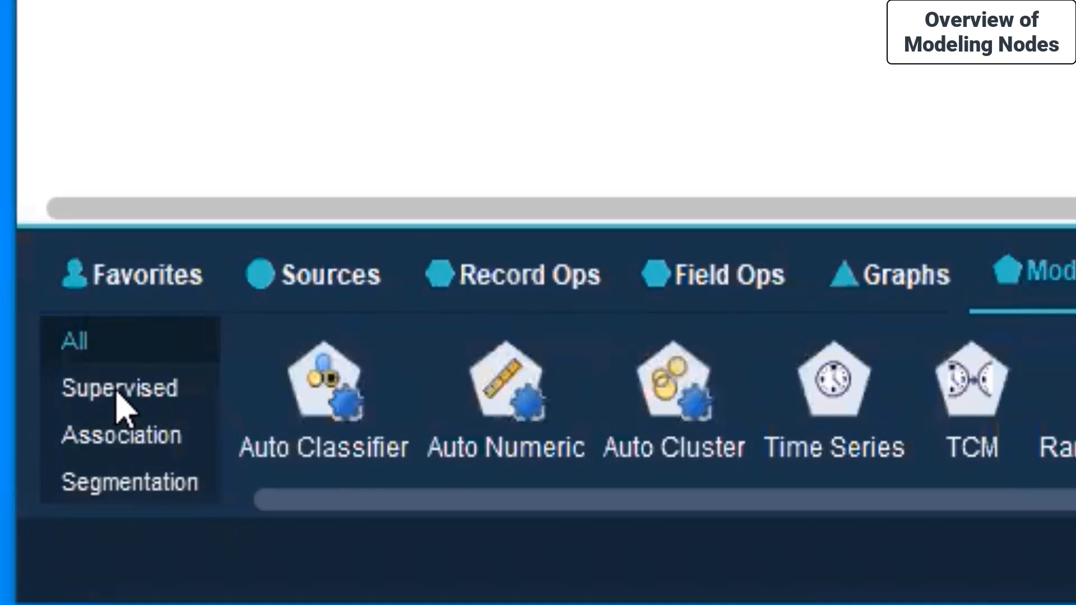
left_click(118, 390)
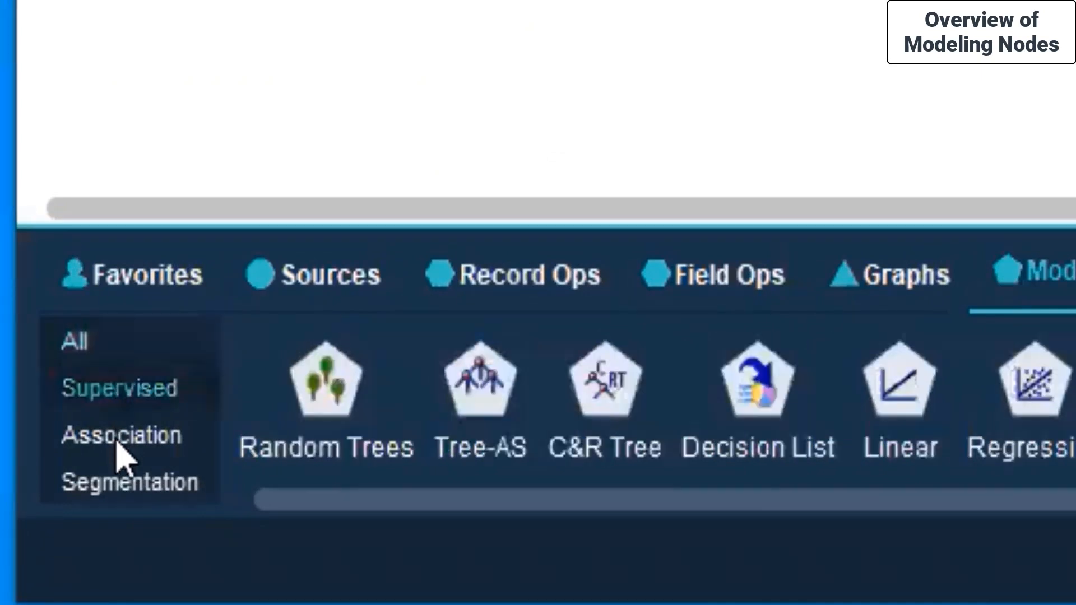
left_click(118, 448)
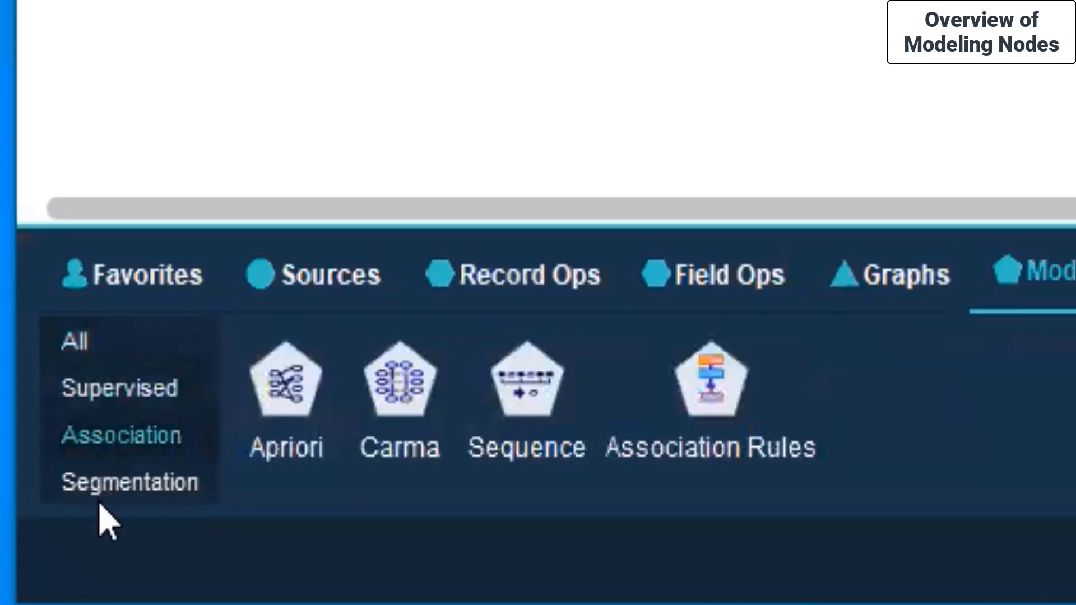
left_click(95, 481)
left_click(90, 434)
left_click(106, 482)
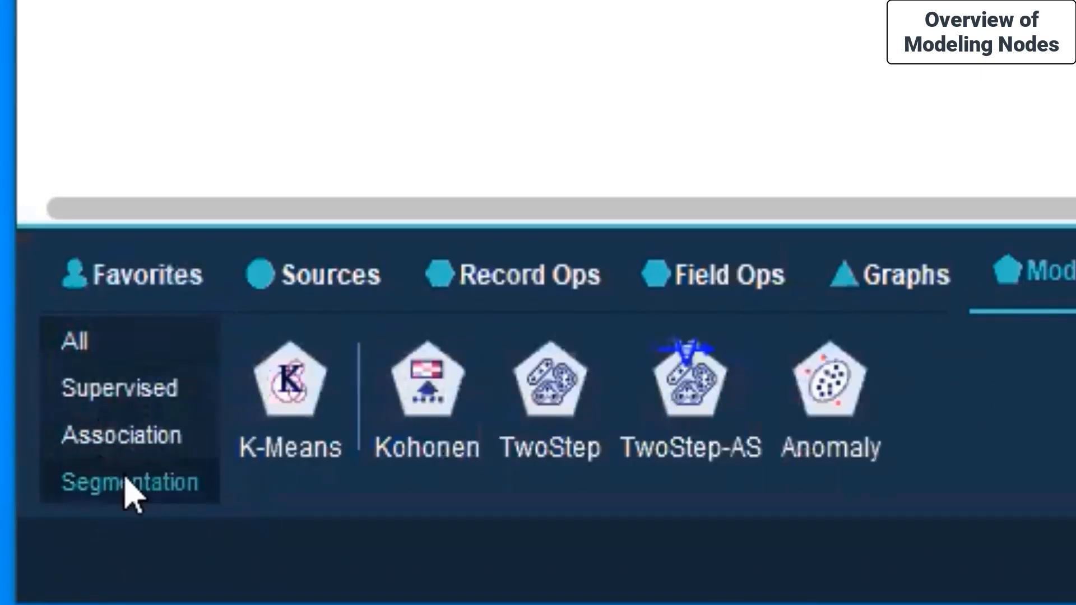
left_click(107, 438)
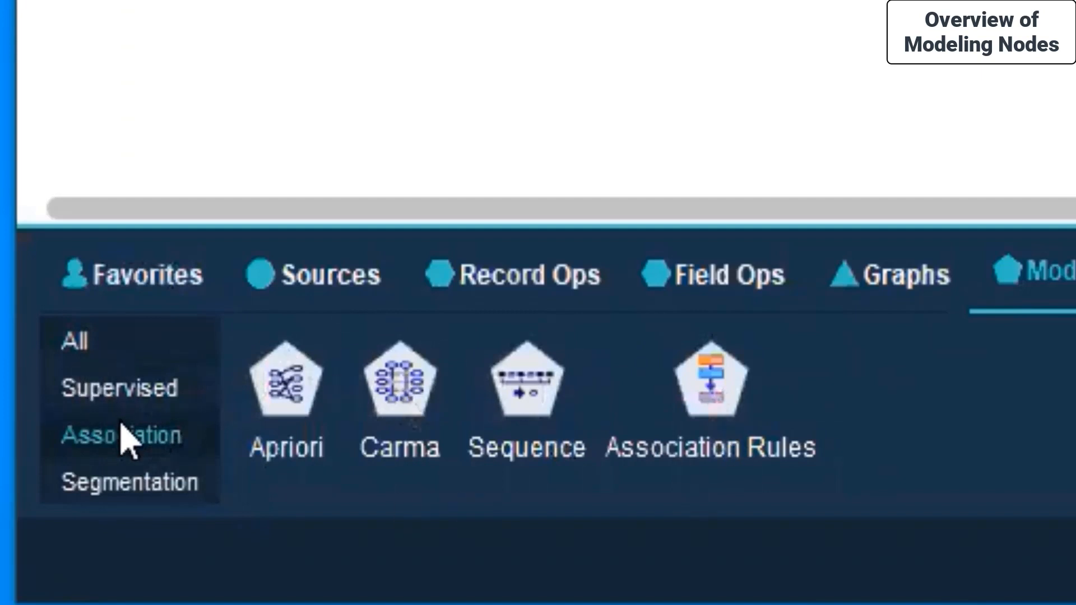
left_click(76, 393)
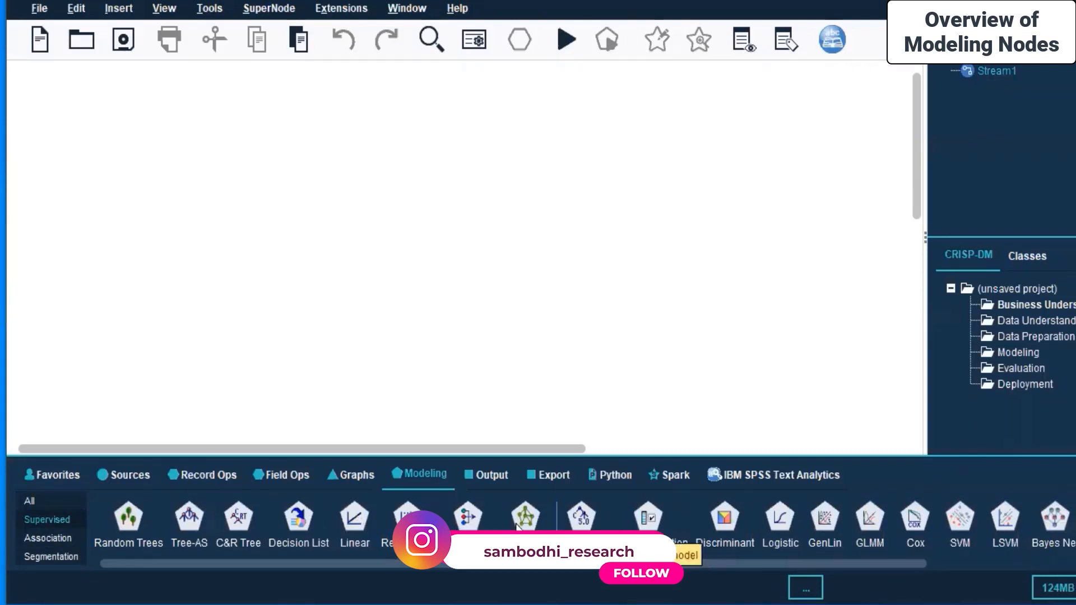
left_click_drag(515, 564, 747, 559)
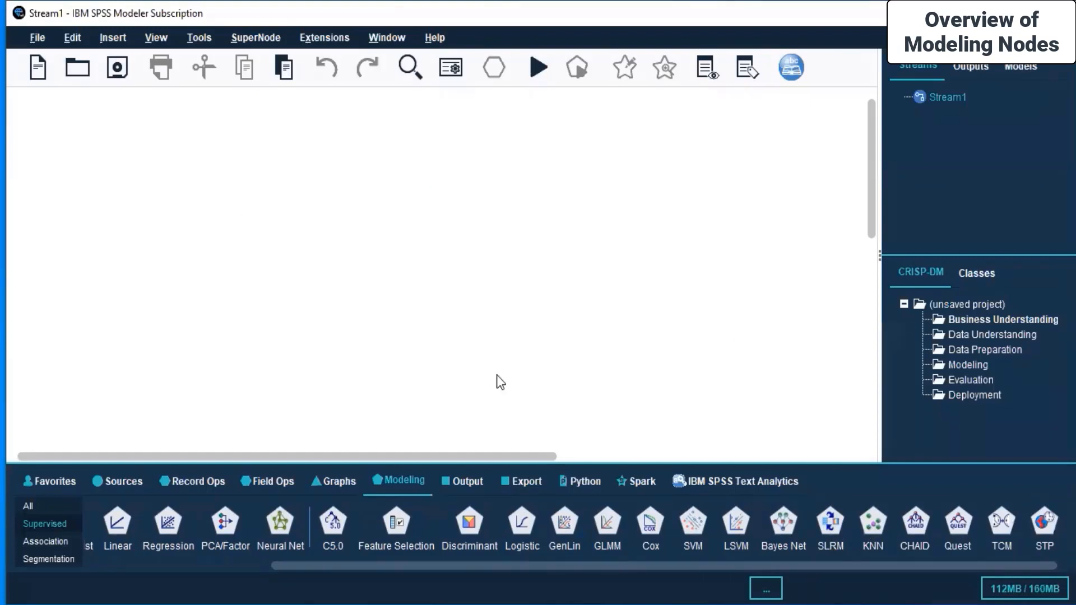
left_click_drag(565, 564, 278, 567)
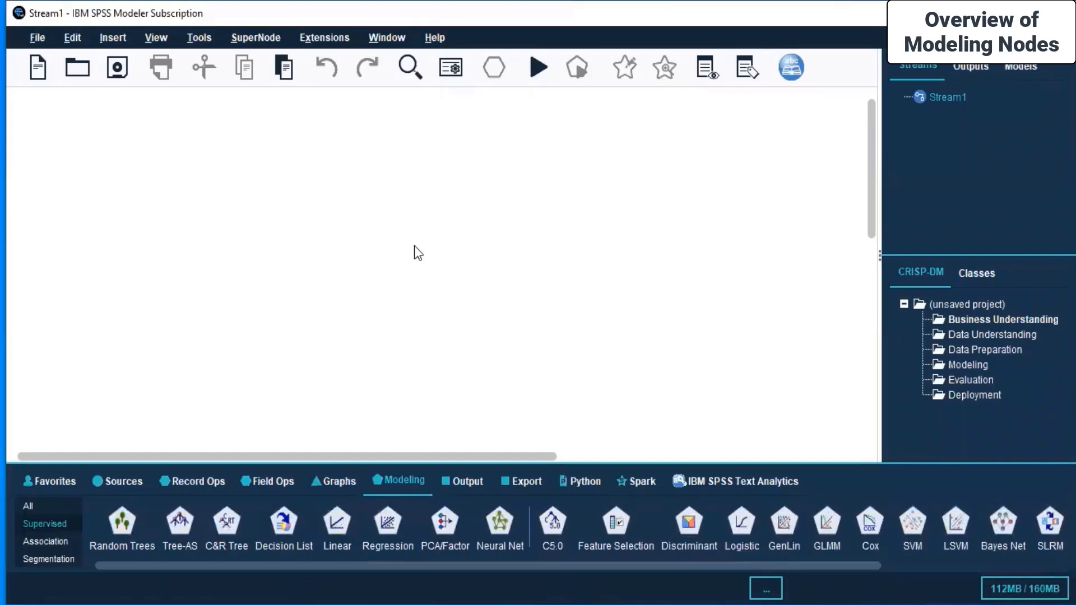
In the course PDF, highlight the overview, Node Fields, Model Nuggets and Statistical Models Advanced Output topics
key("alt+Tab")
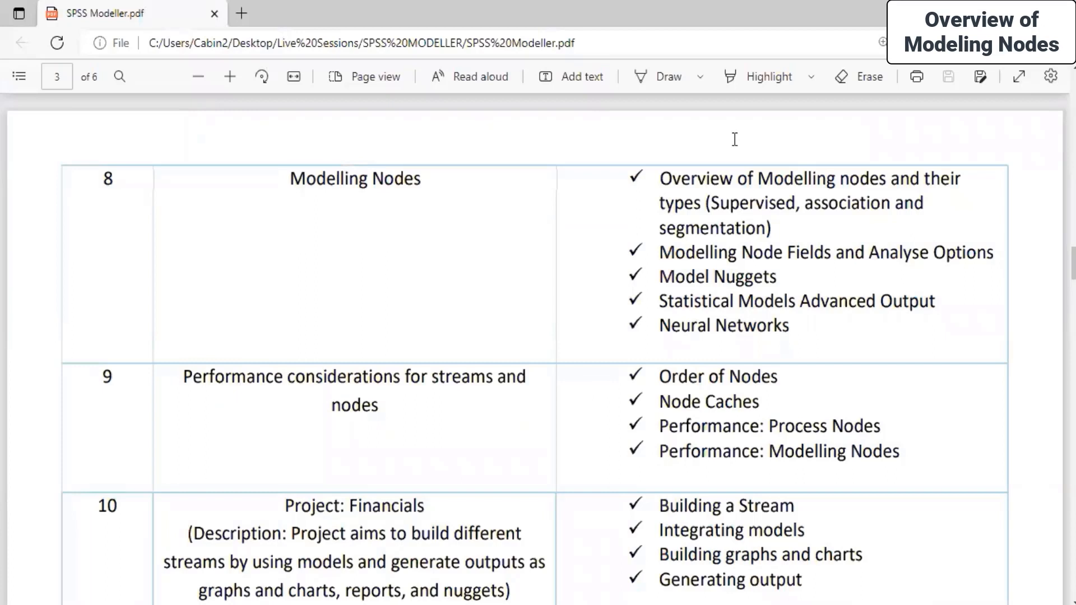
left_click_drag(661, 177, 796, 230)
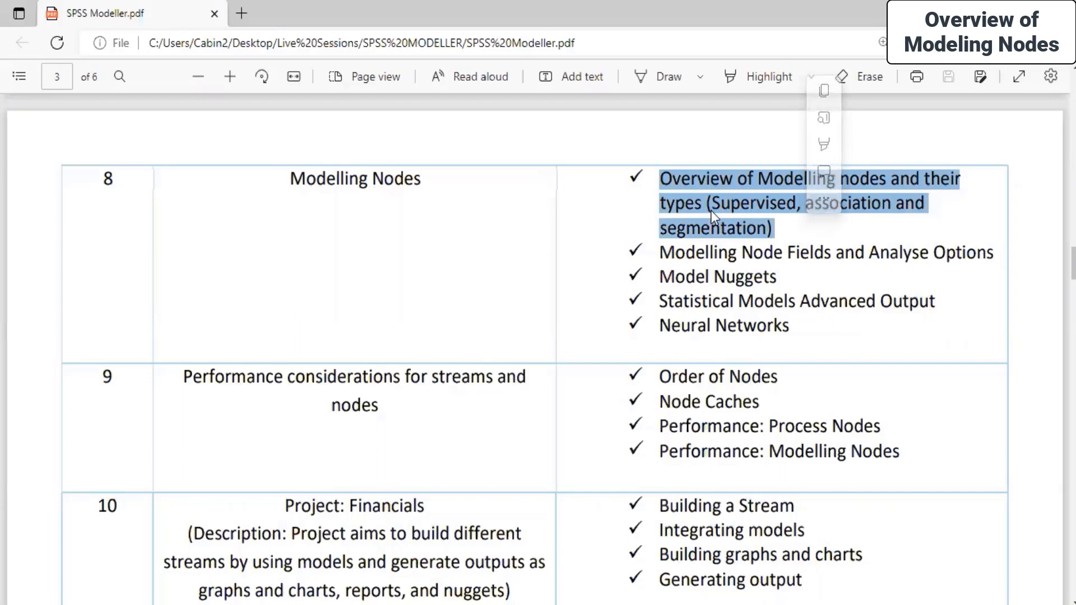
left_click_drag(659, 252, 993, 258)
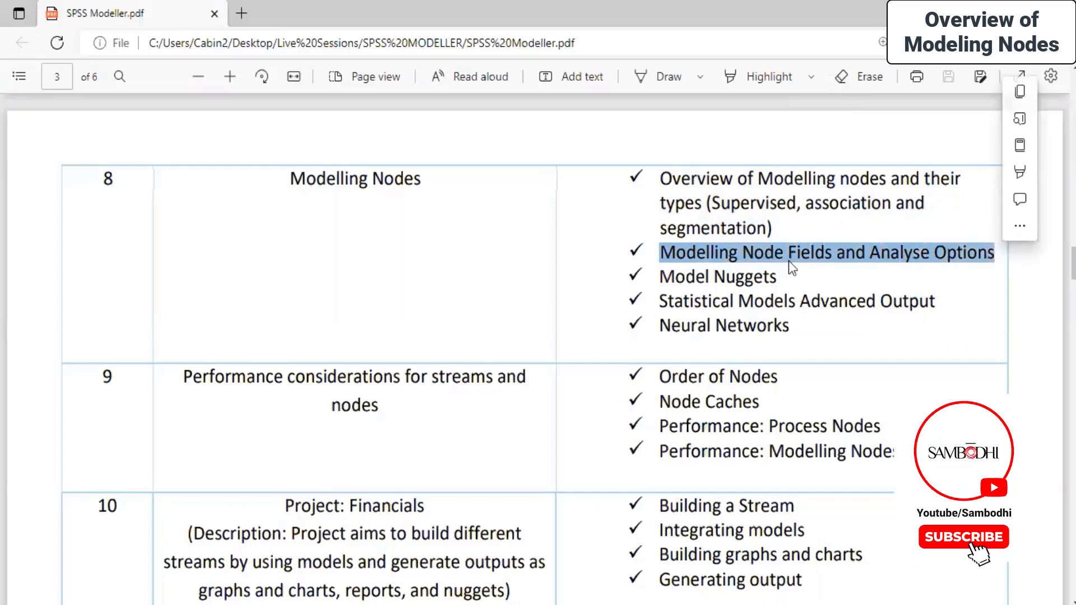
left_click_drag(663, 277, 796, 281)
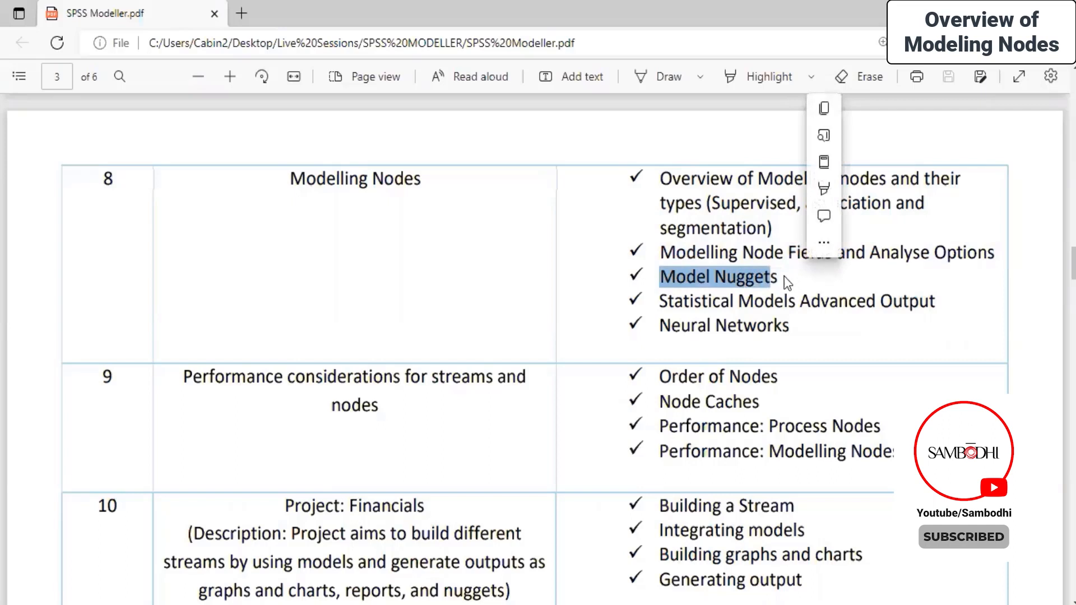
left_click(774, 276)
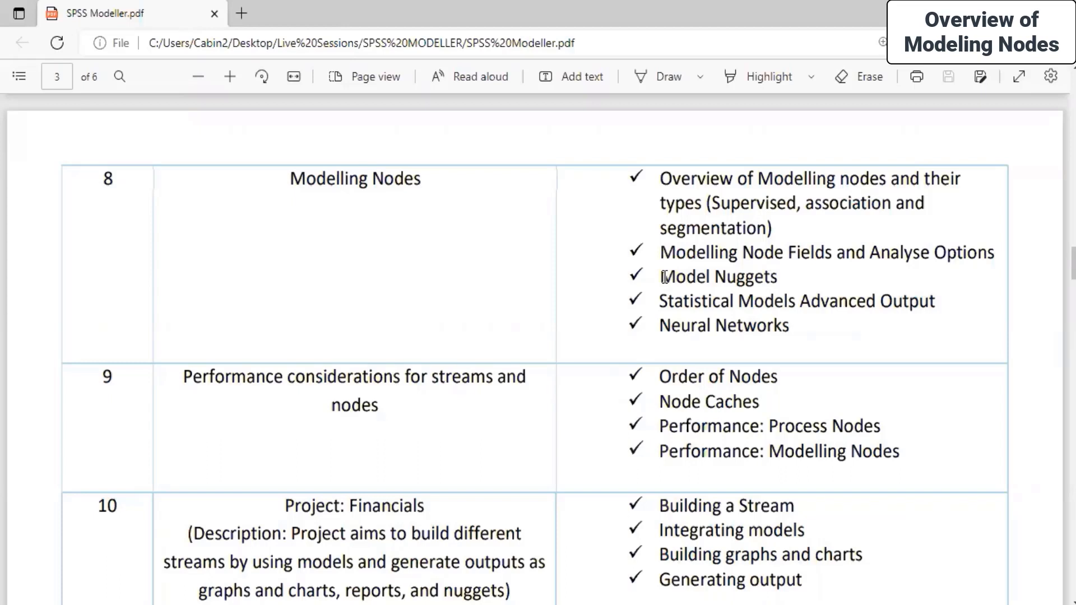
left_click_drag(663, 276, 787, 278)
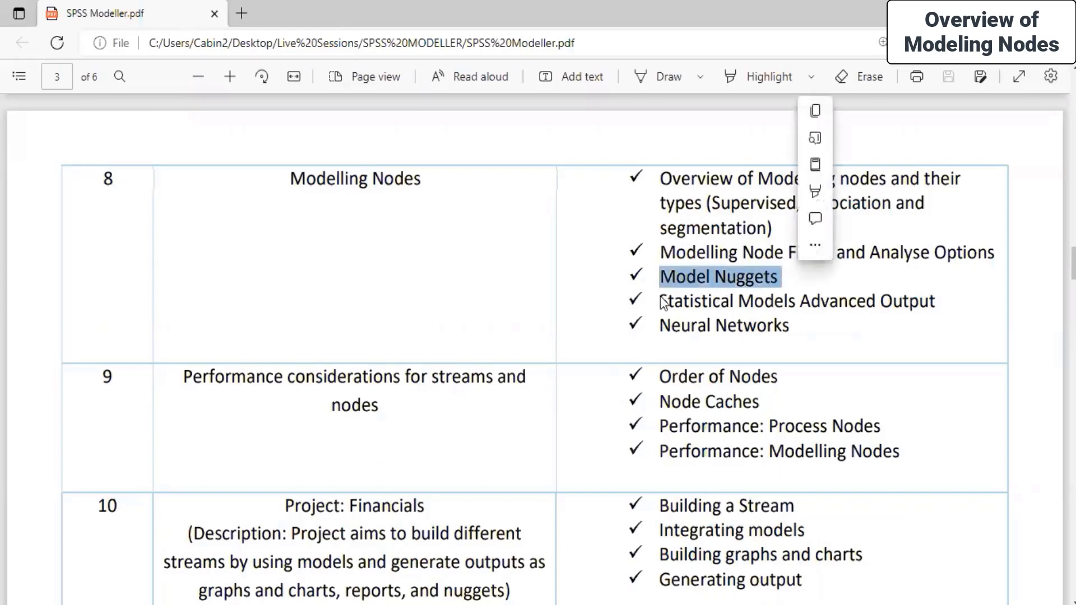
left_click_drag(663, 302, 940, 308)
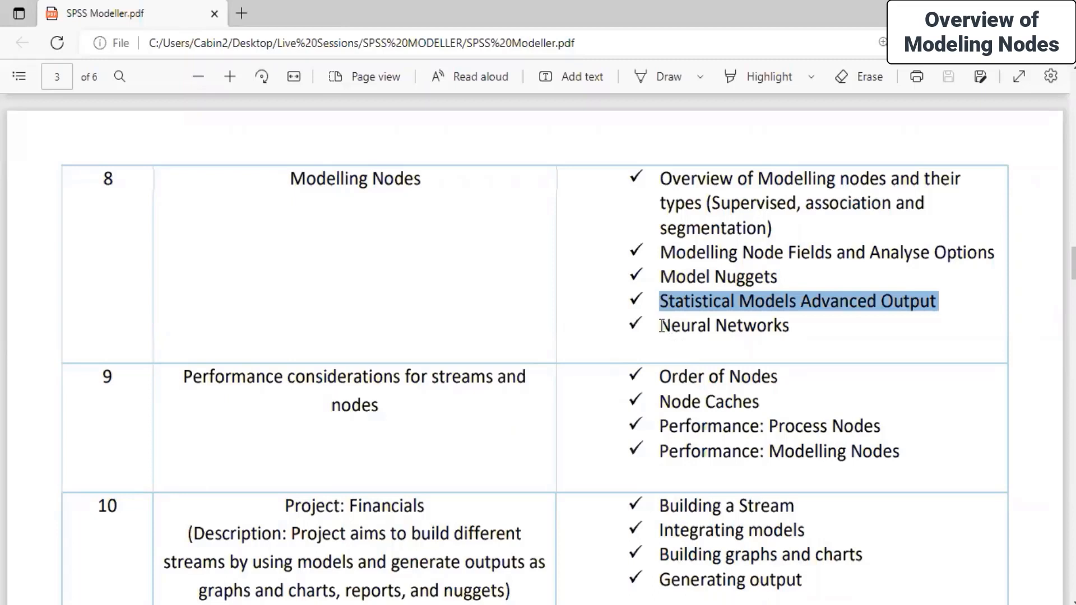
left_click(744, 326)
Highlight the Neural Networks line, then all Modelling Nodes topics in row 8
triple_click(744, 326)
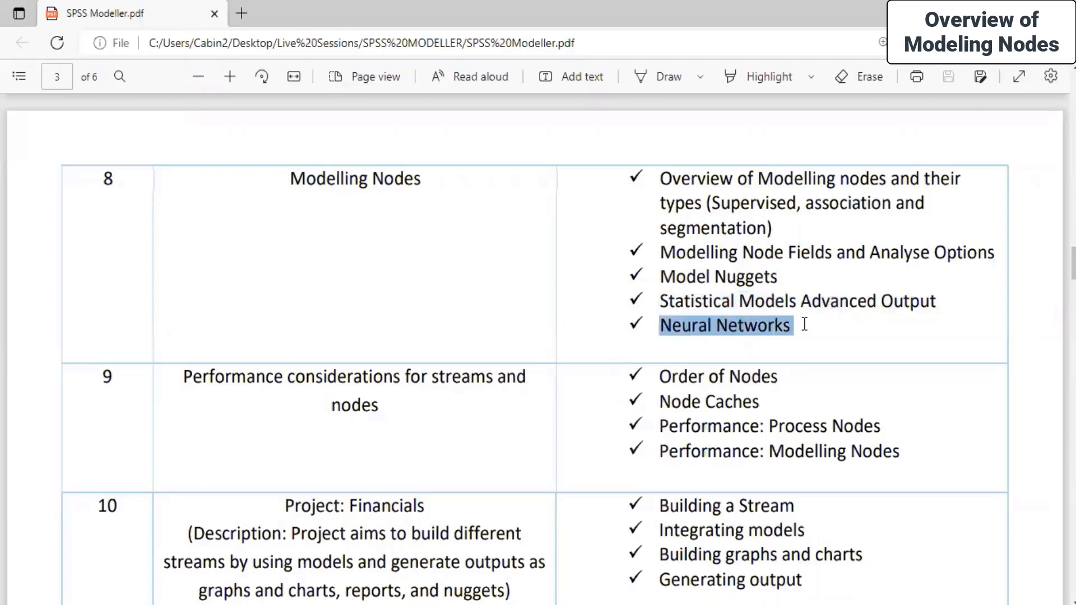
left_click(558, 288)
scroll(559, 287, "up", 5)
scroll(564, 287, "down", 6)
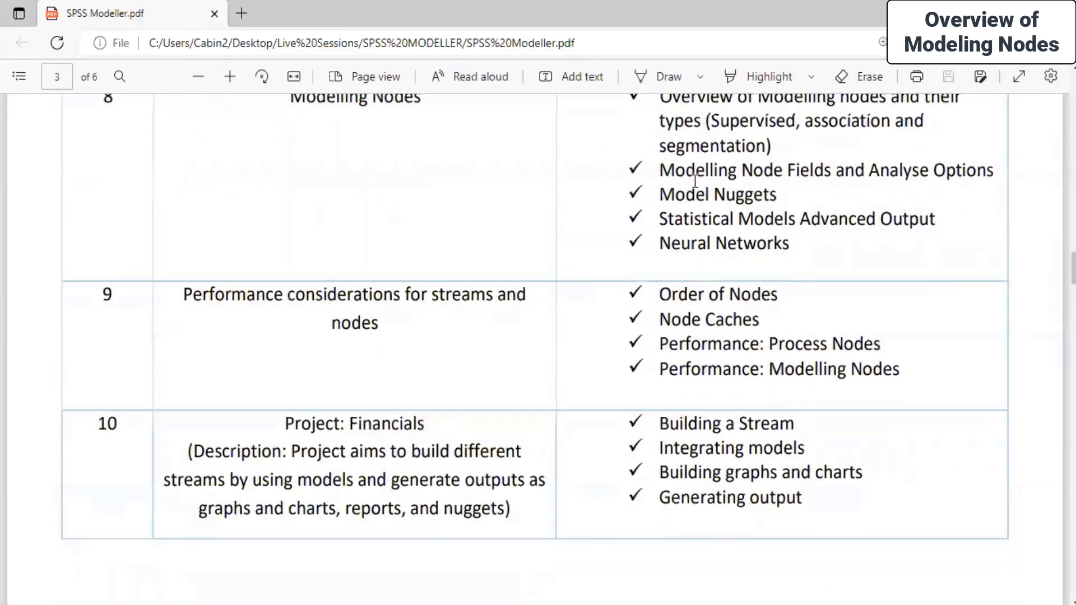
scroll(778, 215, "up", 5)
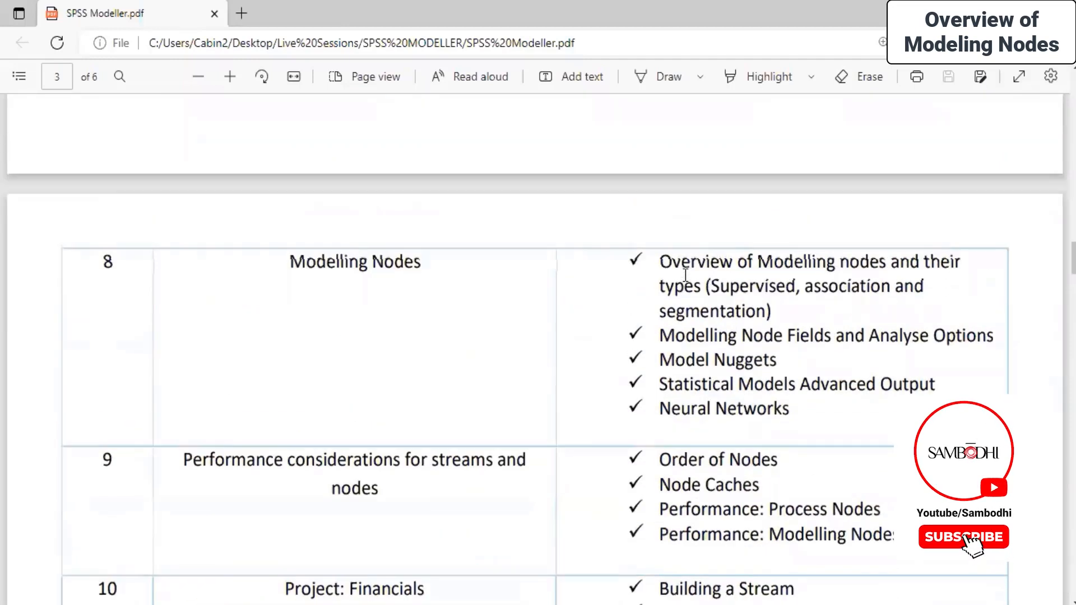
left_click_drag(652, 253, 855, 417)
left_click(539, 301)
scroll(564, 318, "down", 5)
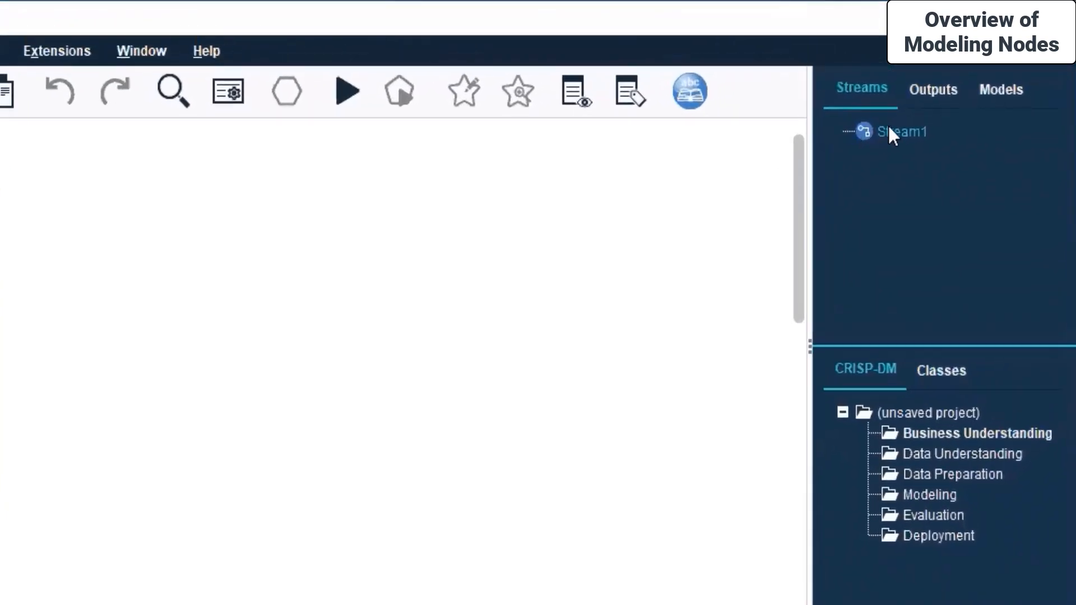
Close Stream1 from its context menu in the Streams pane
right_click(888, 130)
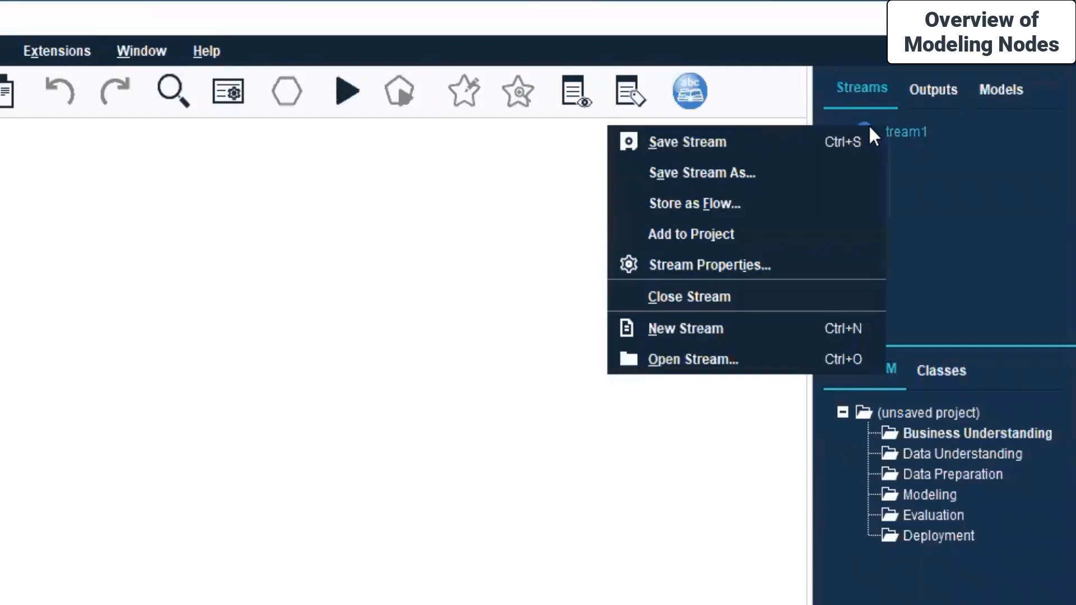
left_click(739, 297)
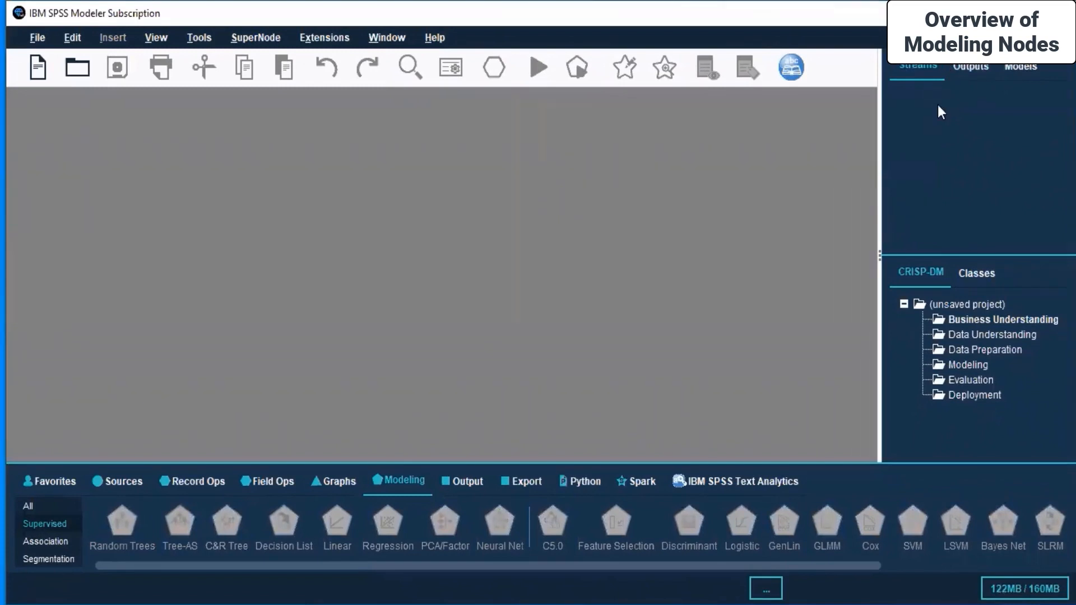
Open Housing price index.str from Live Sessions > SPSS MODELLER > Day 7
left_click(79, 66)
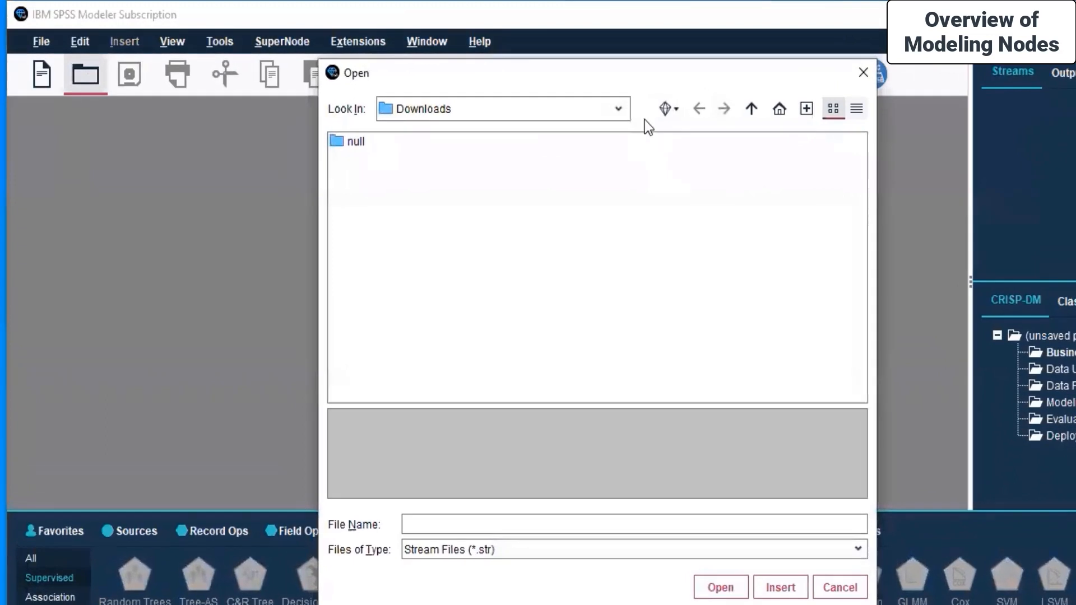
left_click(618, 110)
left_click(433, 248)
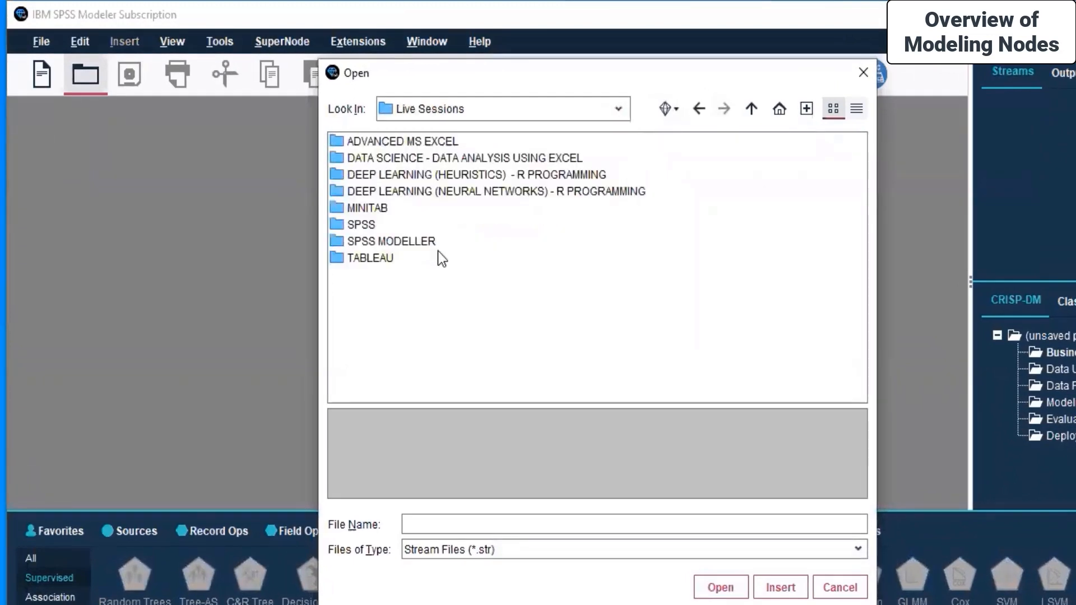
double_click(364, 241)
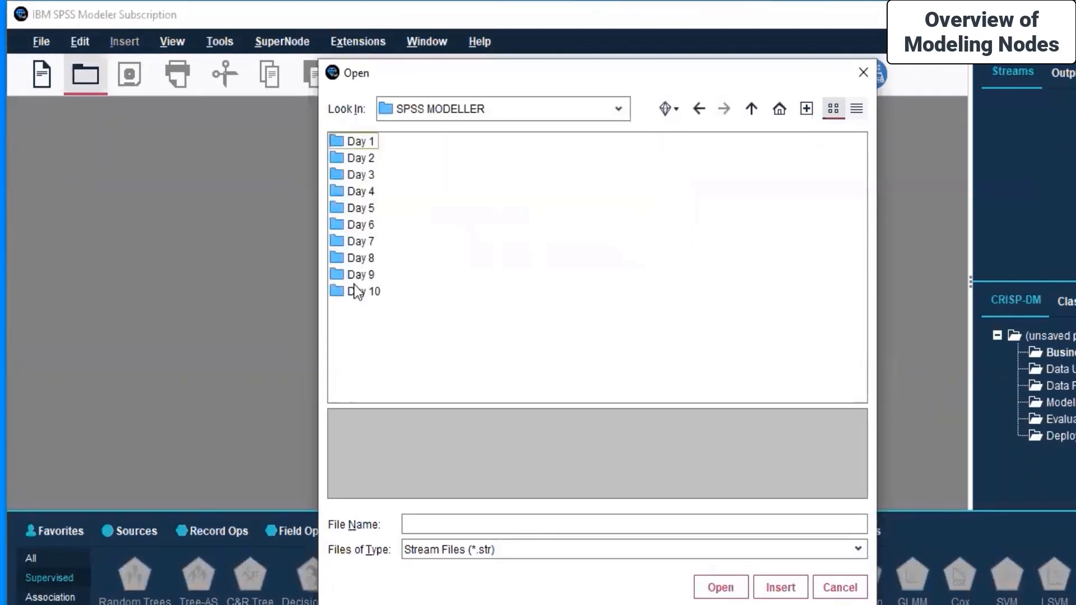
left_click(357, 244)
double_click(357, 242)
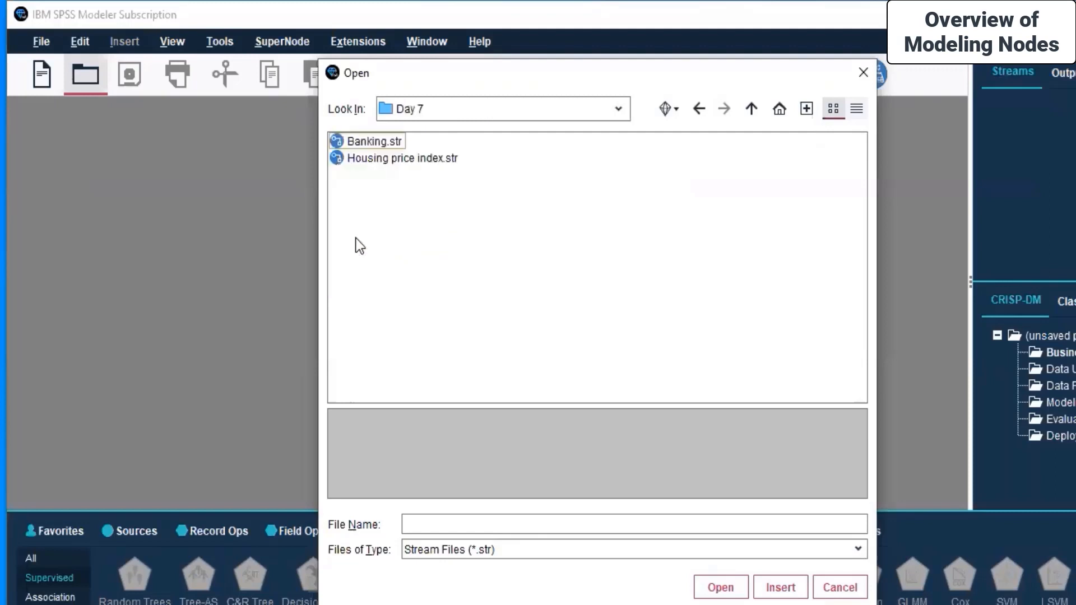
left_click(398, 157)
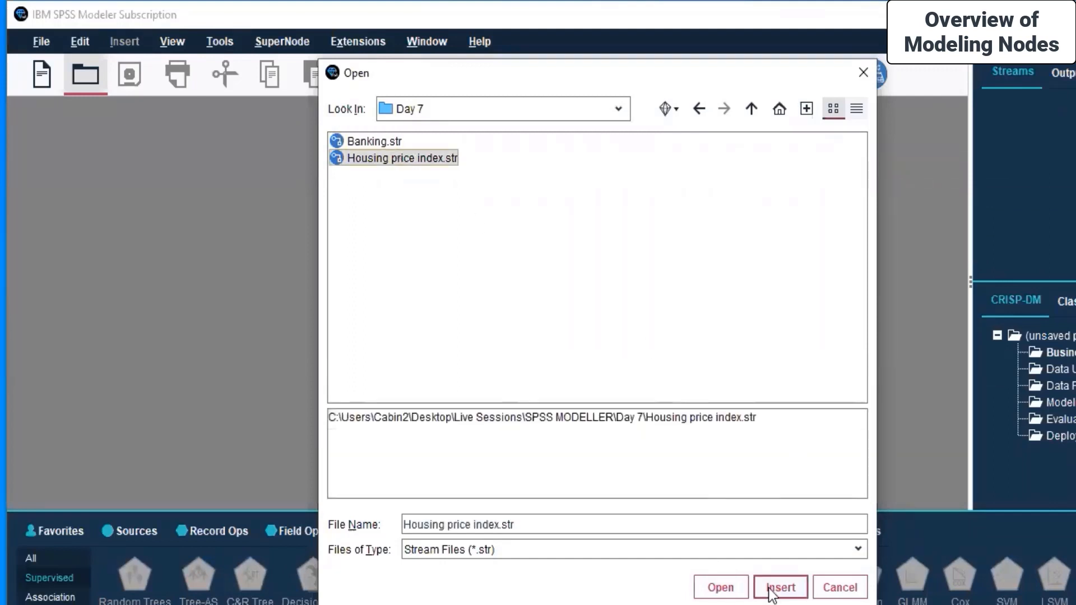
left_click(720, 587)
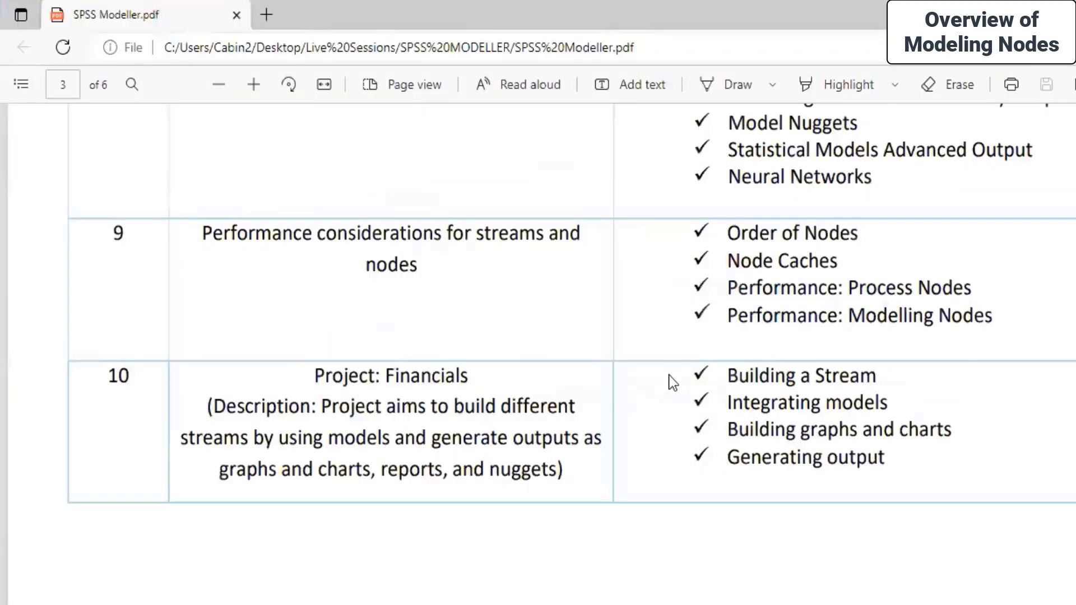
Highlight the Working with Data and Working with Outputs topics in the PDF, then return to SPSS Modeler
scroll(668, 374, "up", 8)
scroll(561, 377, "up", 3)
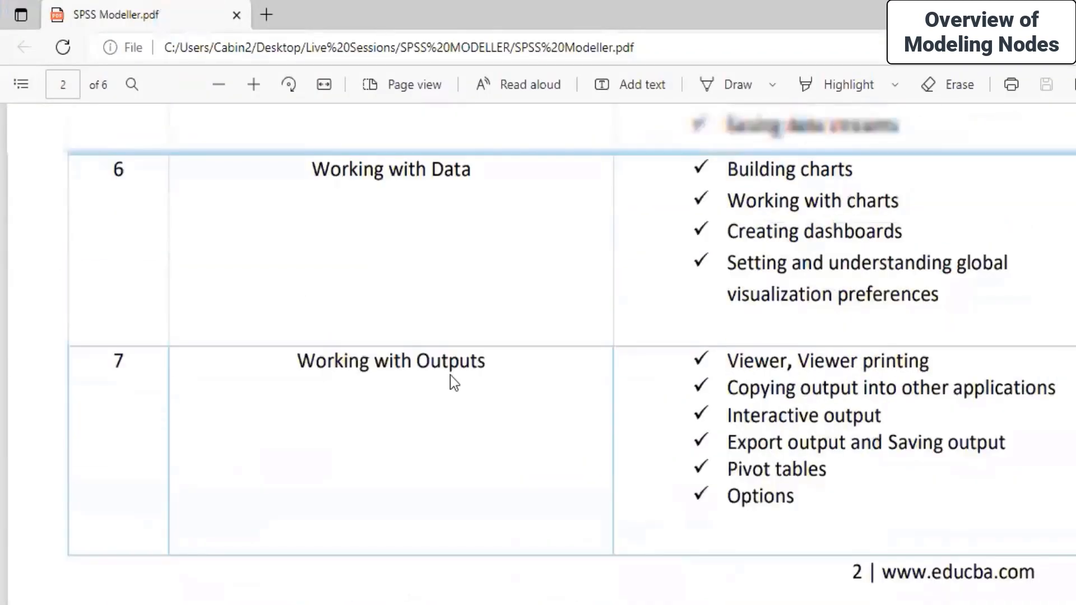
left_click_drag(727, 418, 930, 445)
left_click_drag(925, 561, 831, 520)
left_click(829, 516)
left_click_drag(723, 414, 760, 503)
left_click(801, 553)
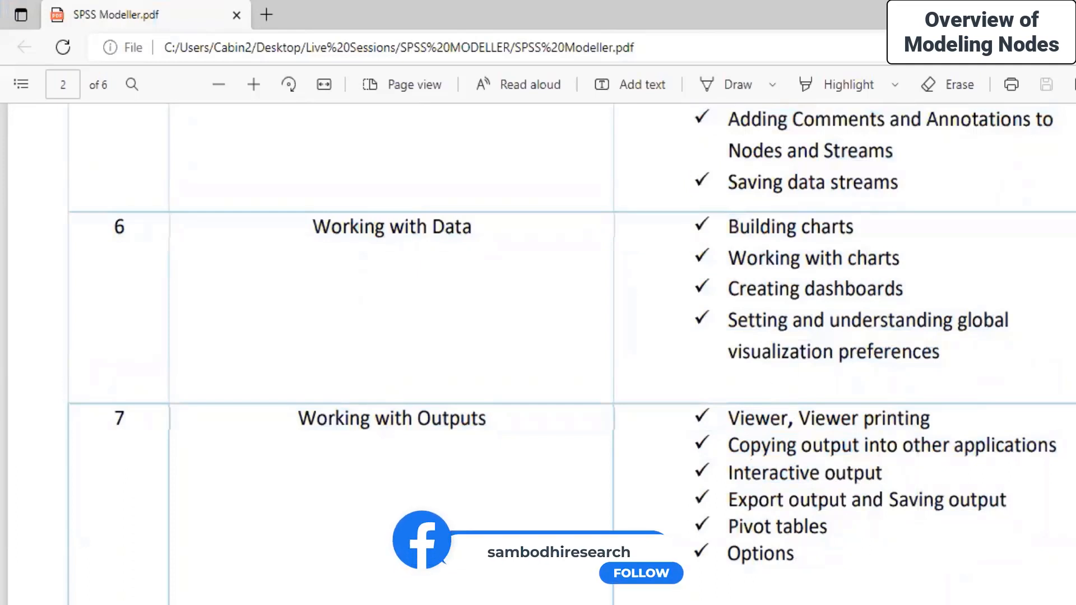
left_click(654, 604)
left_click(620, 594)
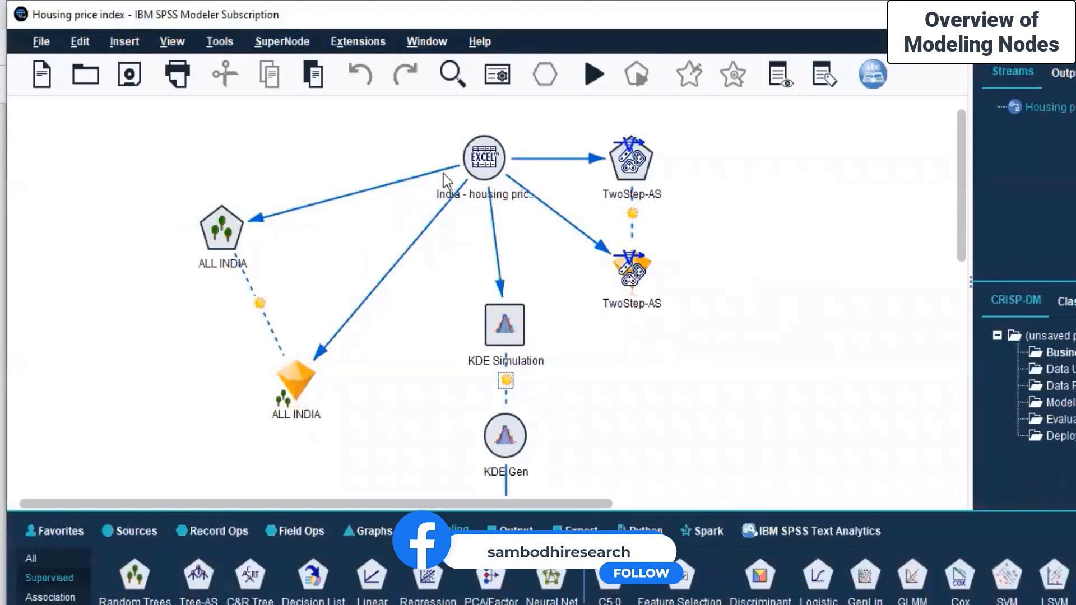
left_click(488, 174)
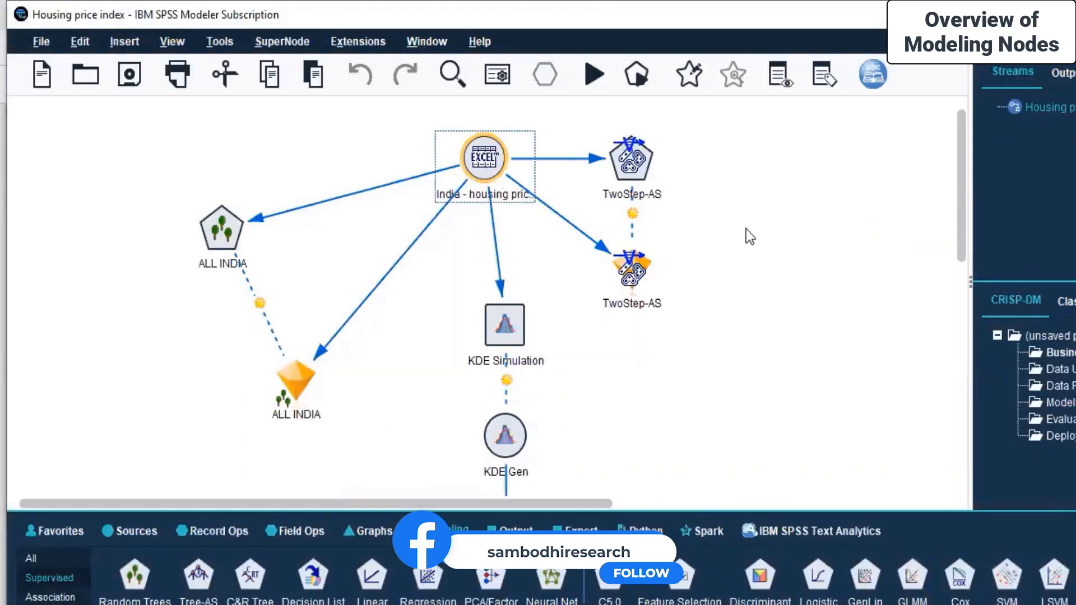
scroll(745, 235, "down", 3)
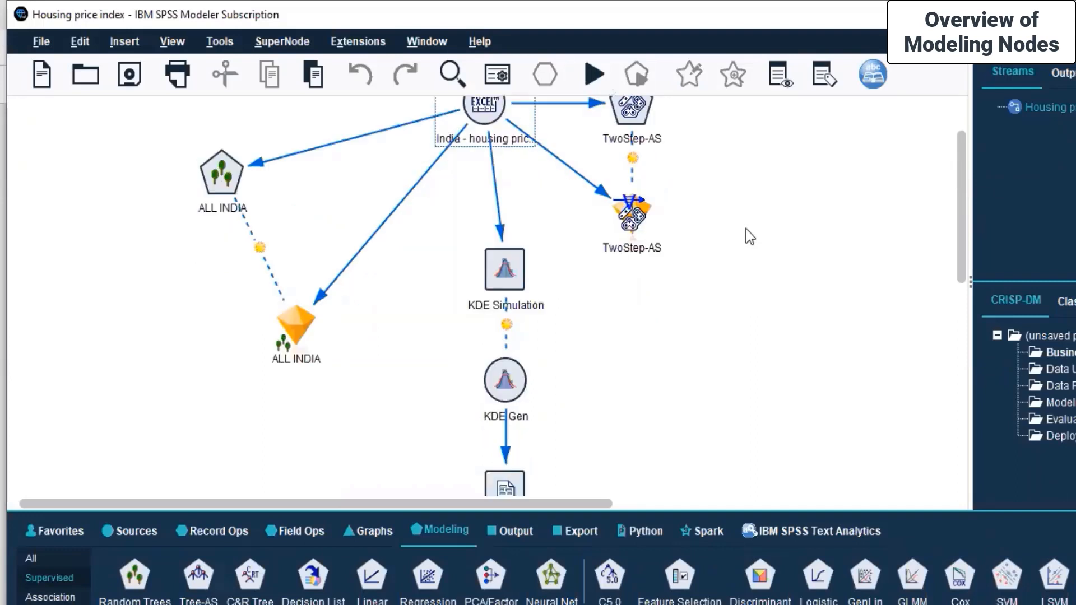
left_click(291, 331)
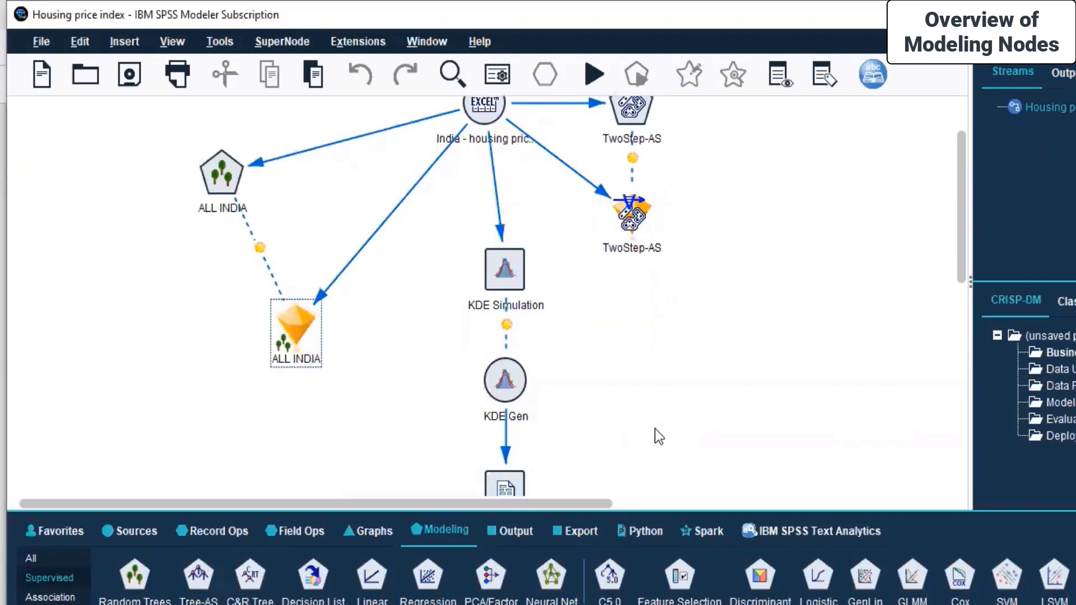
scroll(656, 429, "down", 5)
scroll(665, 427, "up", 4)
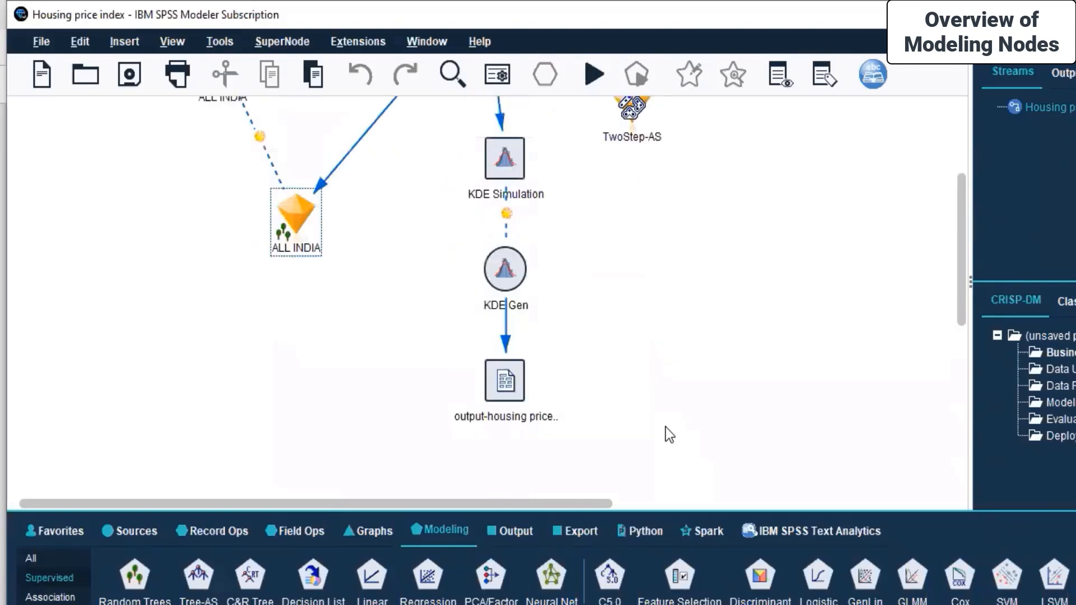
scroll(665, 427, "up", 2)
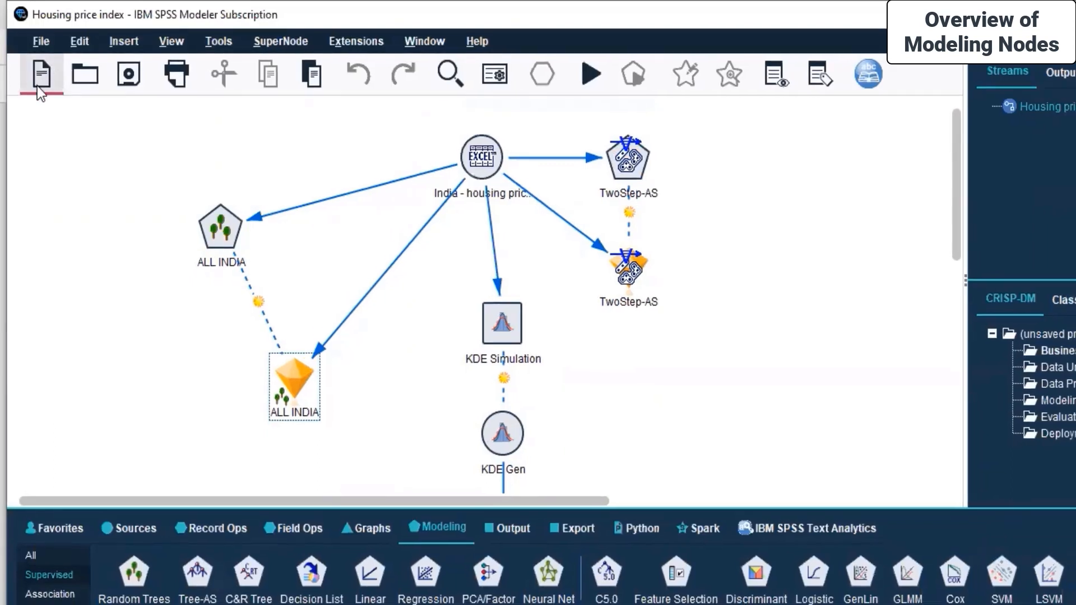
Close the Housing price index stream and show the Sources palette
right_click(1019, 105)
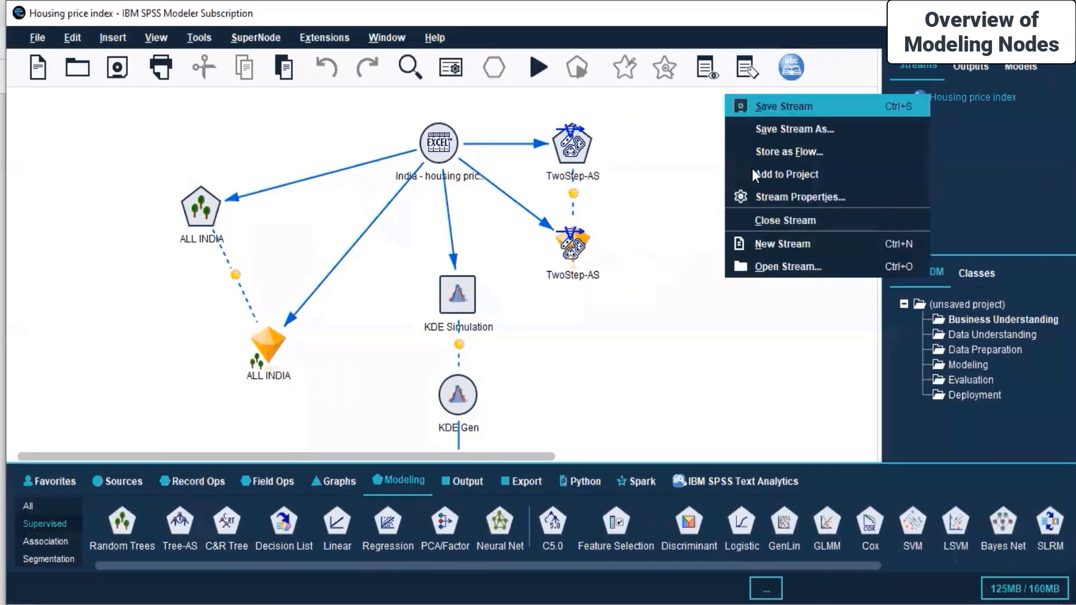
left_click(785, 221)
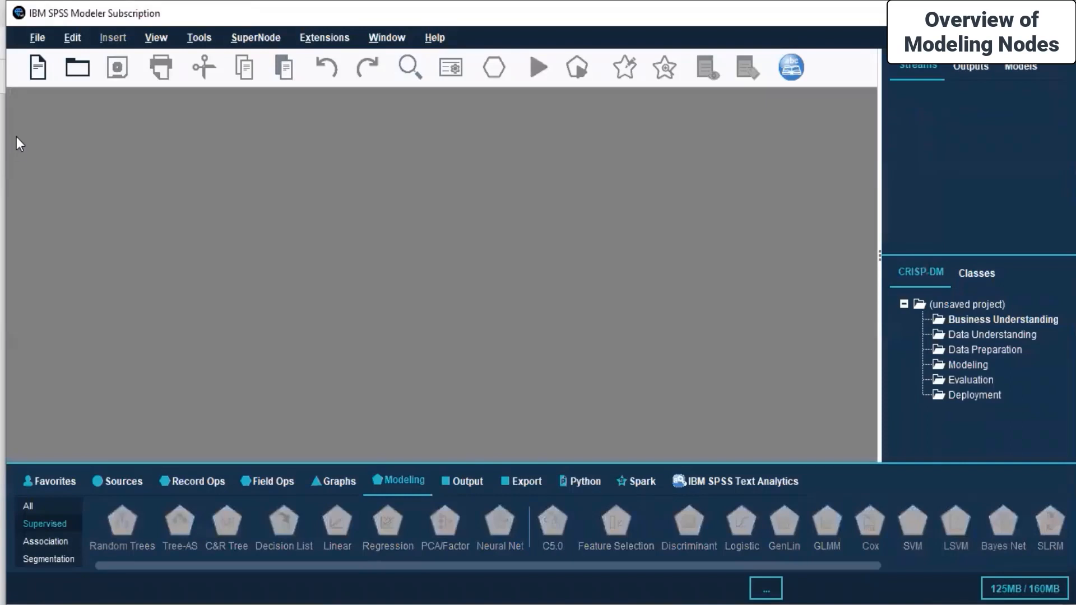
left_click(38, 38)
left_click(39, 38)
left_click(126, 475)
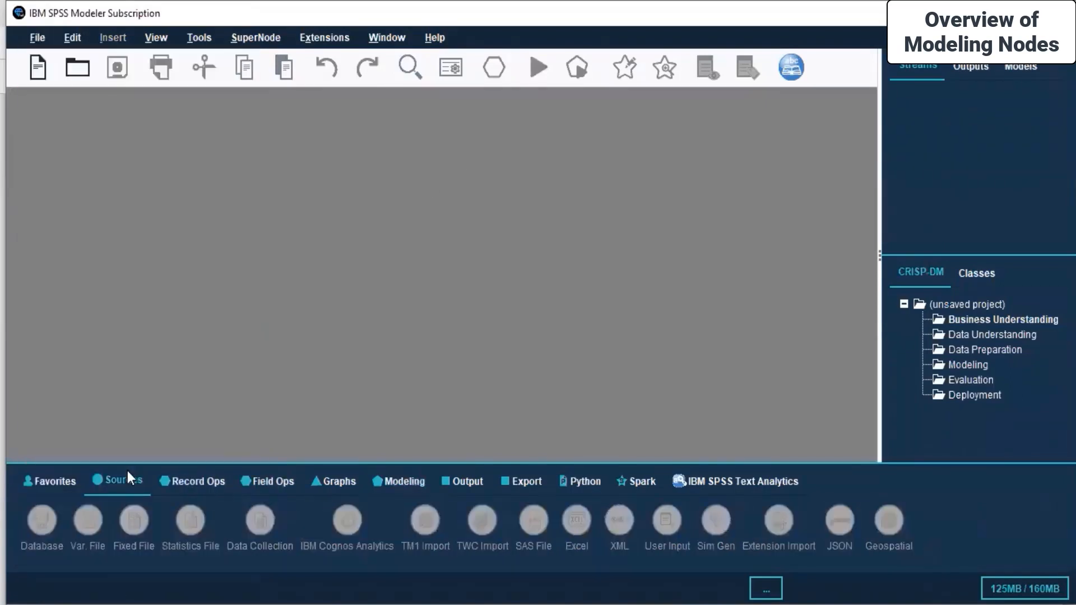
Start a new blank stream, add an Excel source node and open its settings
left_click(38, 69)
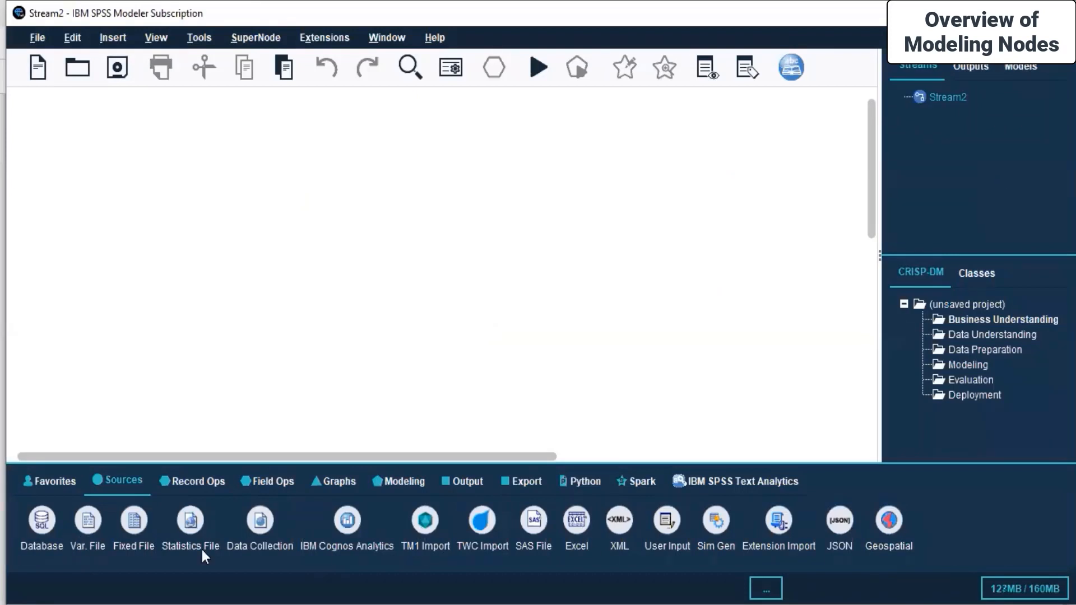
double_click(575, 532)
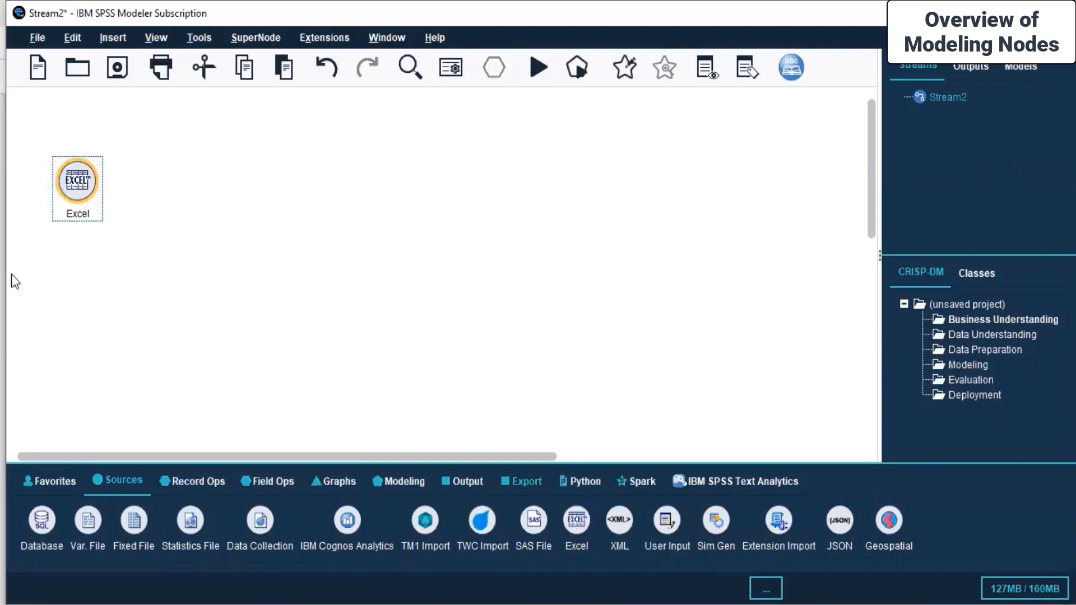
right_click(71, 200)
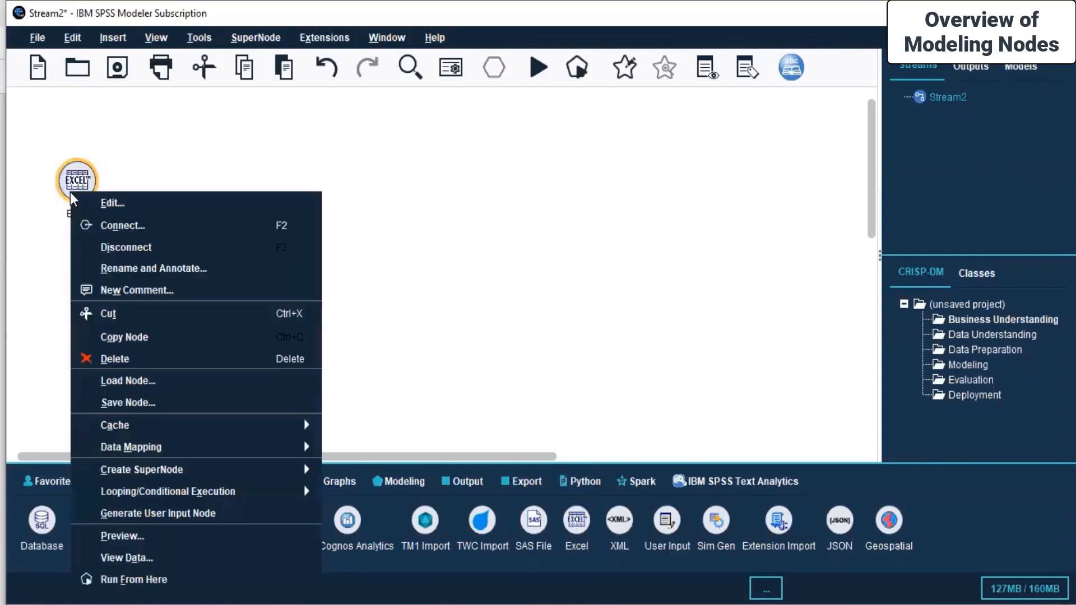
left_click(109, 204)
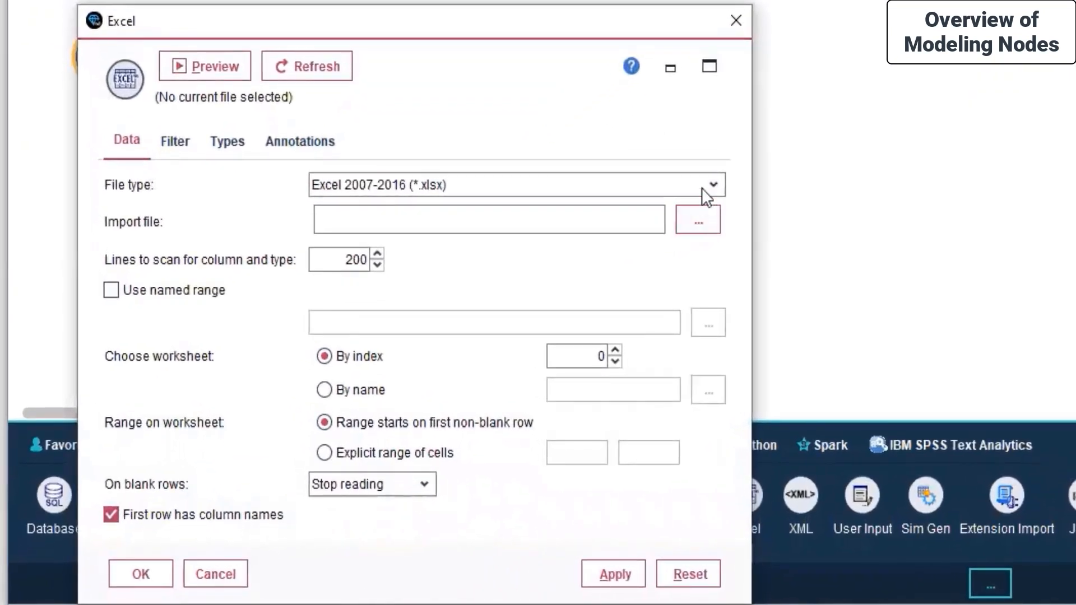
Keep the xlsx file type and import Date_Fruit_Datasets.xlsx from the Minitab Dataset folder
left_click(703, 189)
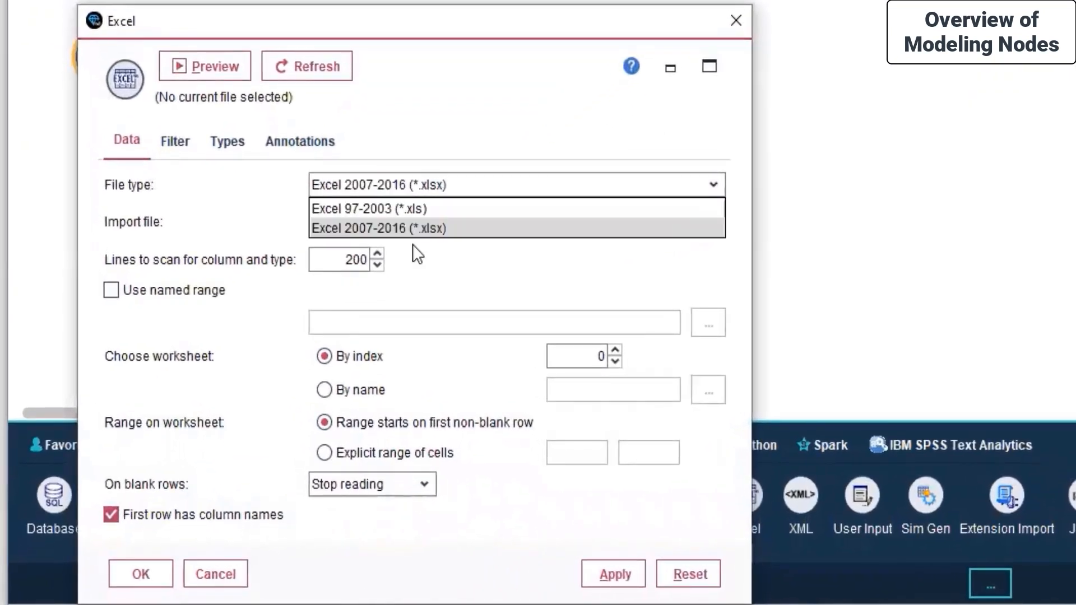
left_click(414, 227)
left_click(697, 212)
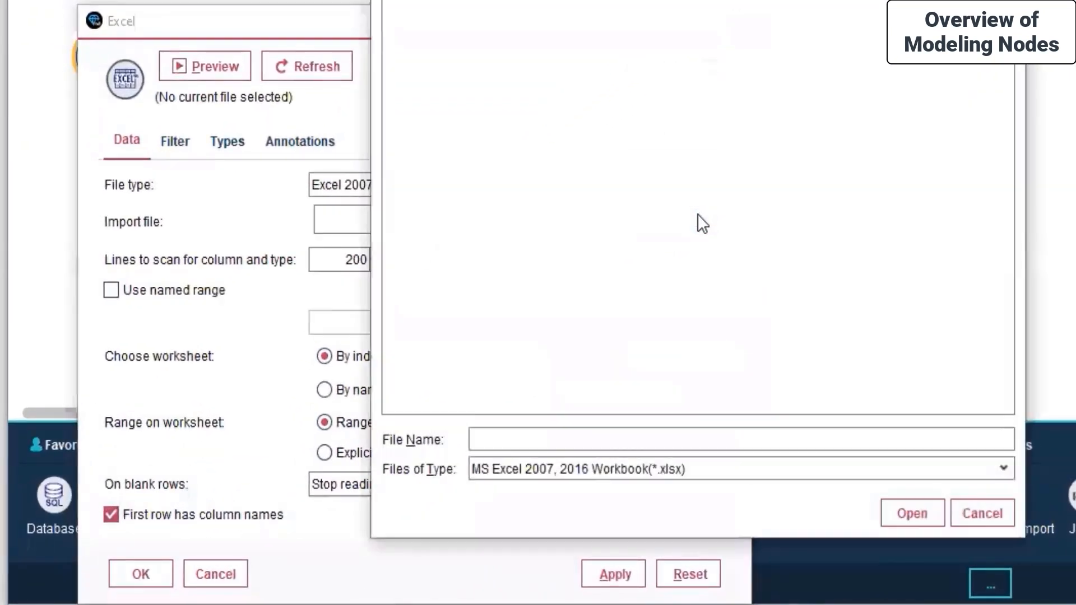
left_click(686, 0)
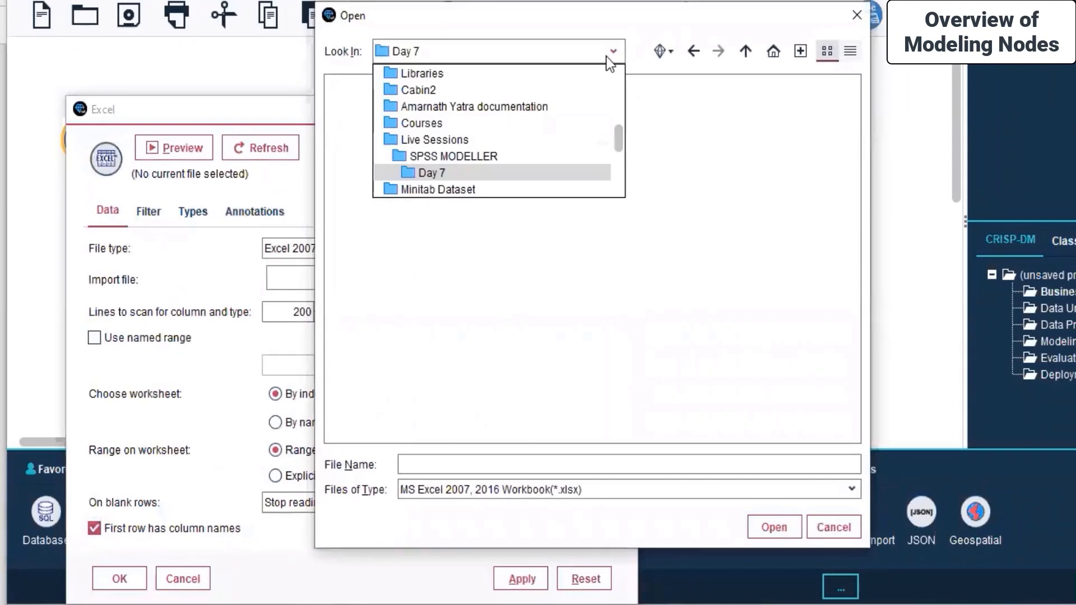
scroll(418, 110, "up", 1)
scroll(426, 112, "down", 4)
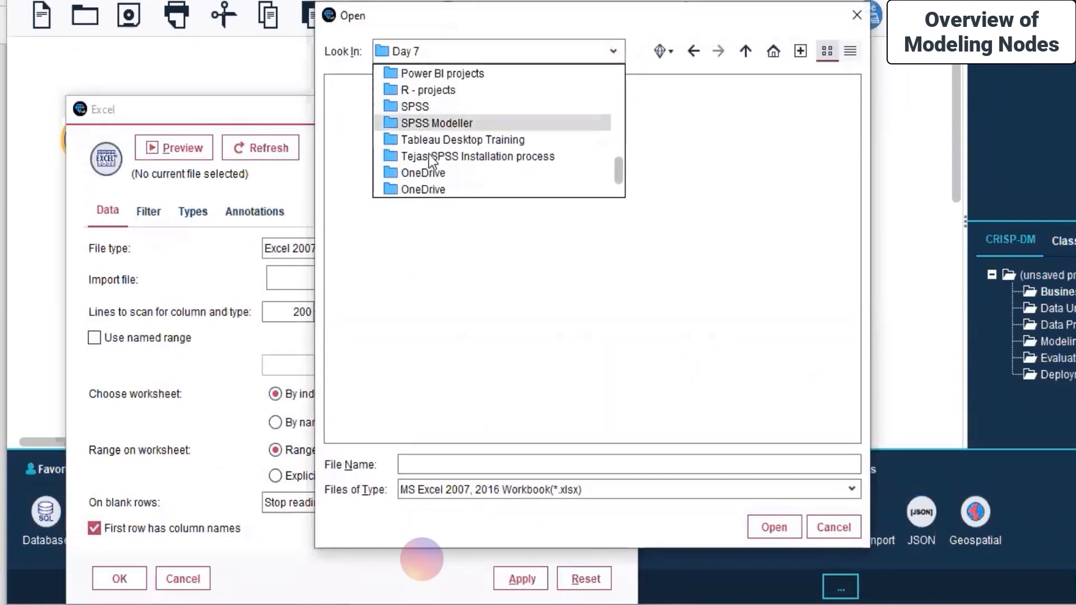
scroll(430, 108, "up", 3)
left_click(426, 140)
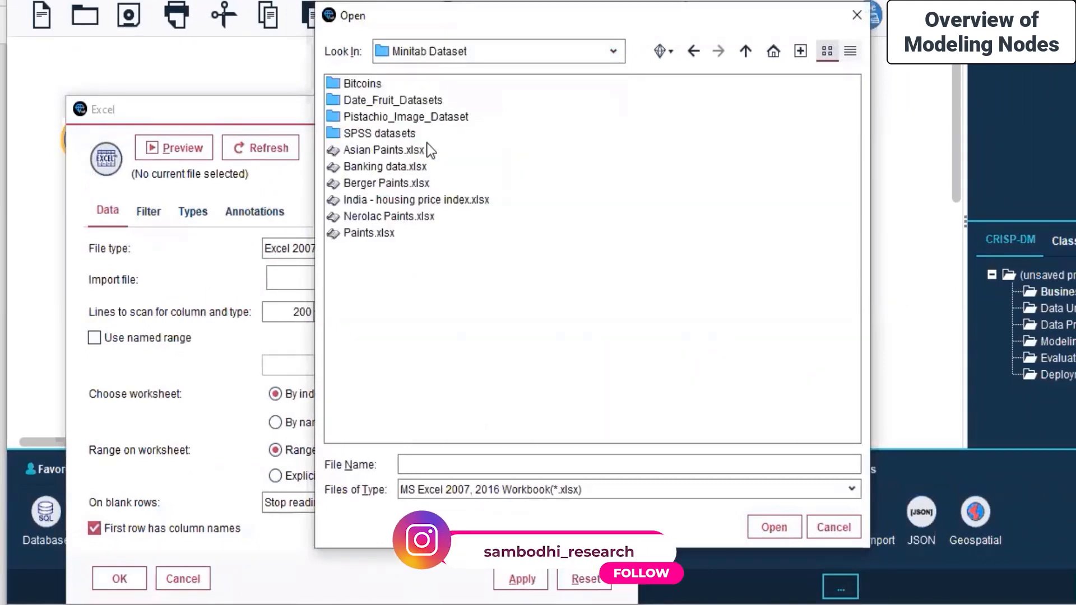
double_click(404, 101)
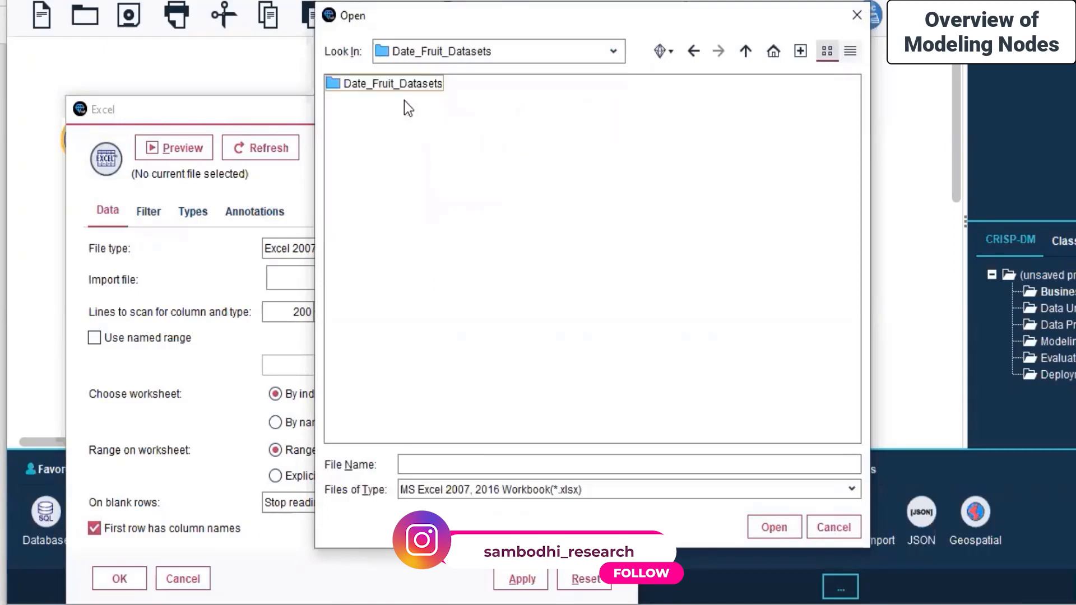
double_click(411, 86)
left_click(411, 86)
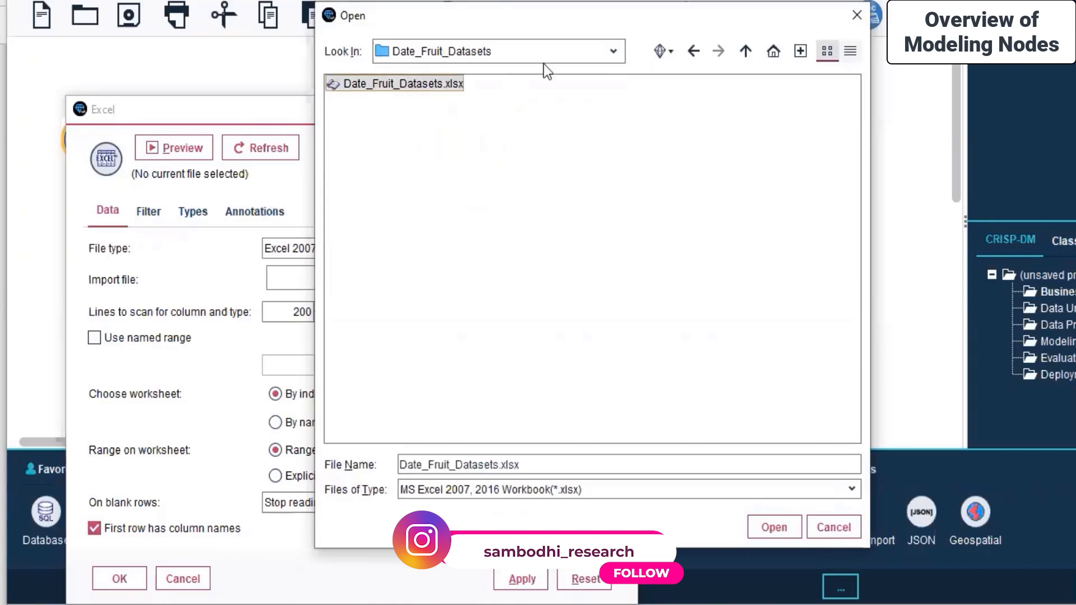
left_click(777, 528)
Apply the file settings and close the Excel node dialog
left_click_drag(371, 113, 456, 53)
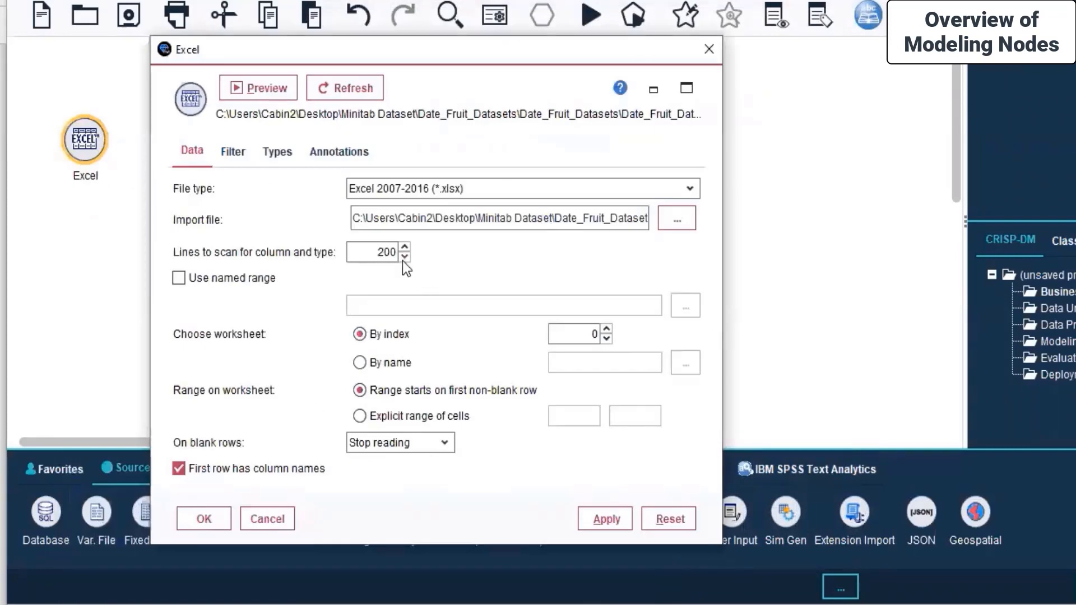
left_click(613, 520)
left_click(204, 519)
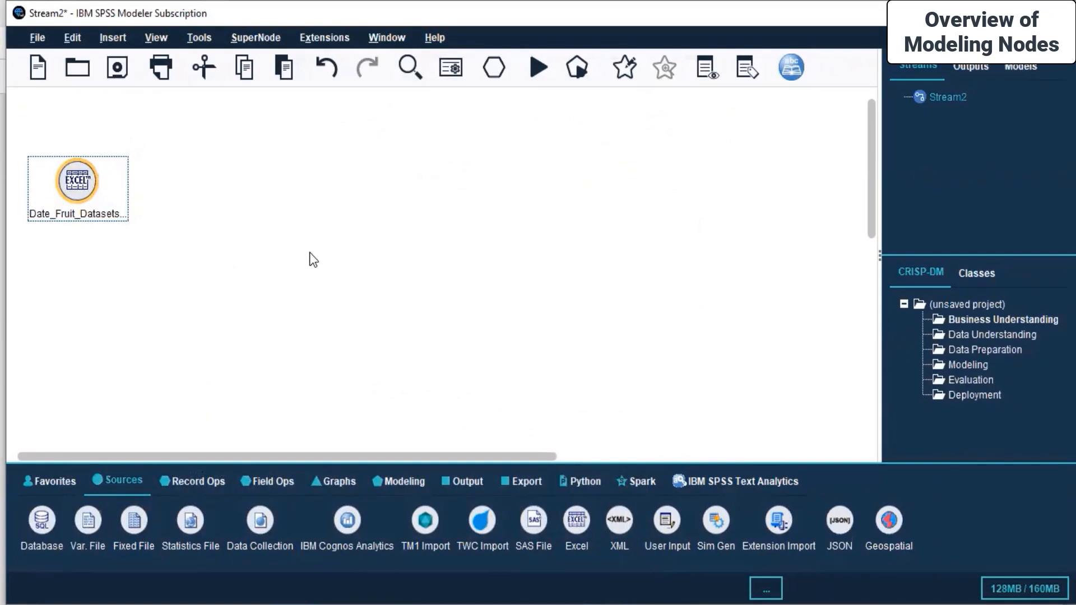
left_click(314, 259)
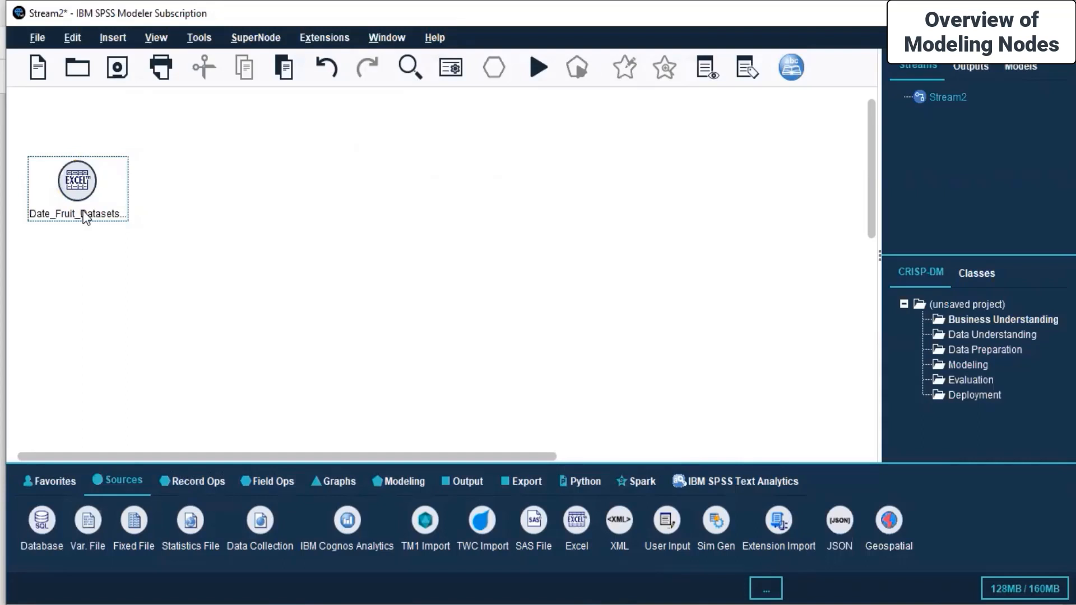
left_click(80, 189)
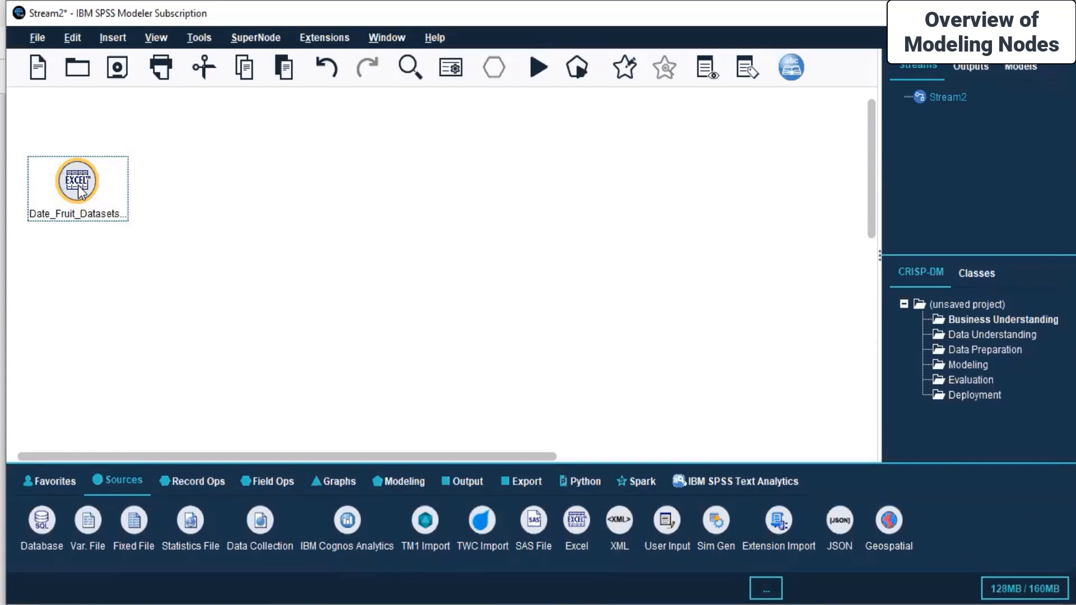
left_click(451, 481)
left_click(405, 482)
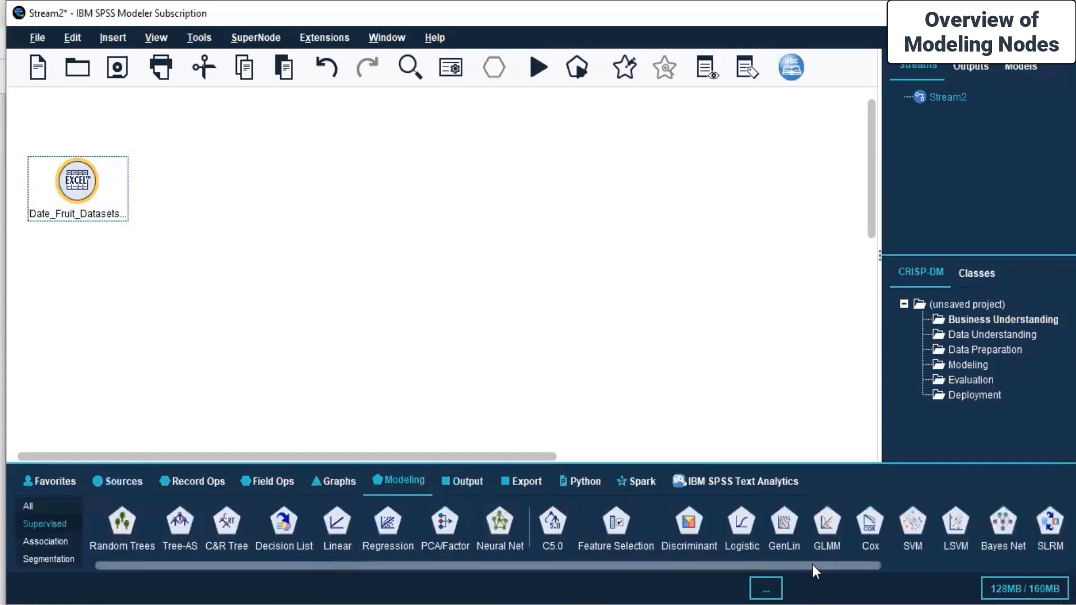
left_click(454, 312)
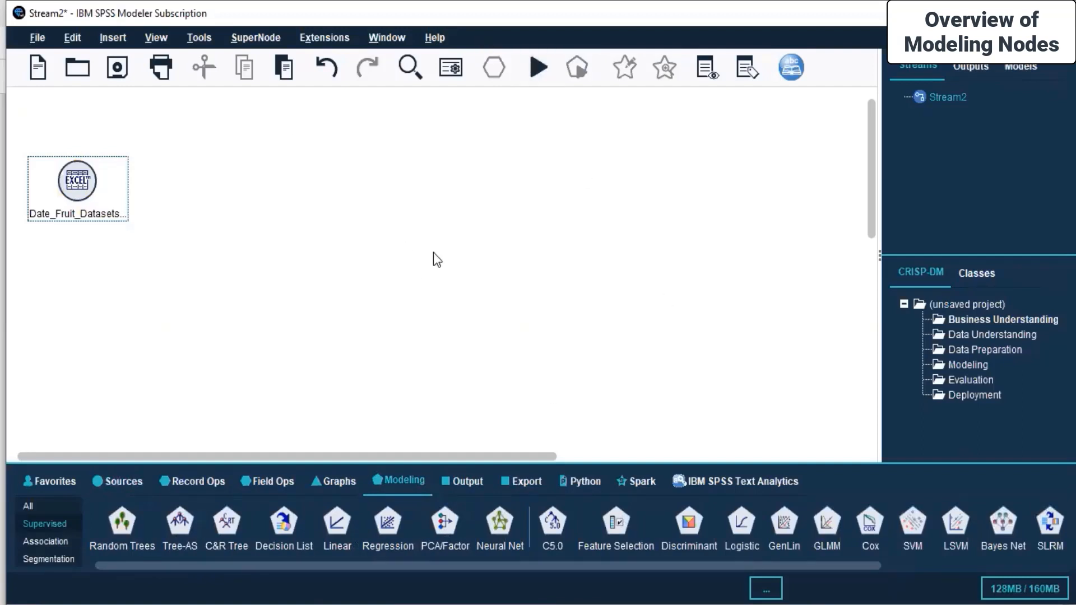
Open the Filter tab of the Excel source node's settings
right_click(77, 197)
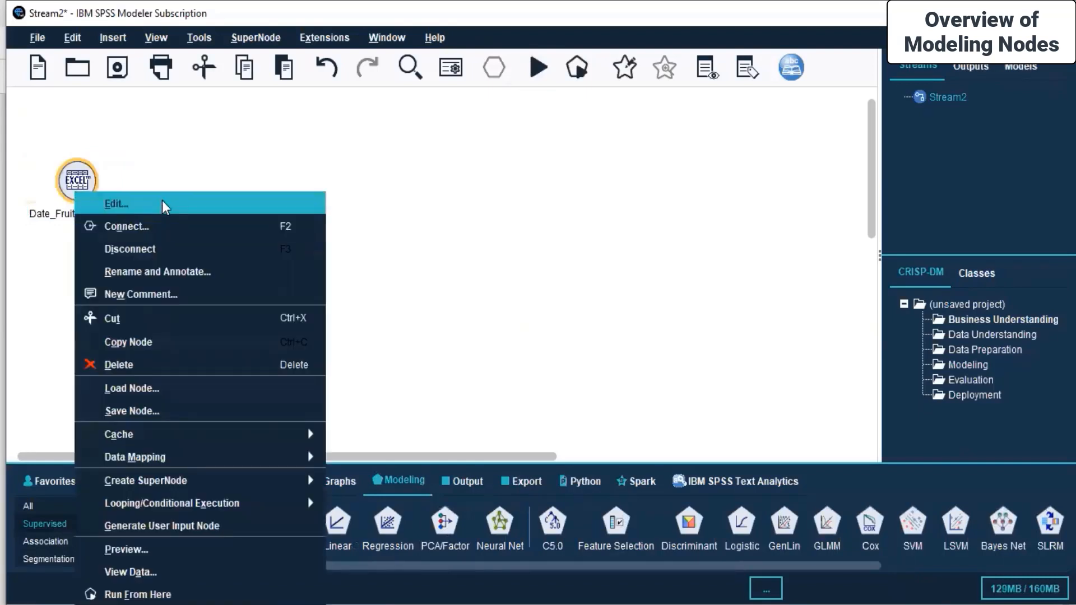
left_click(163, 200)
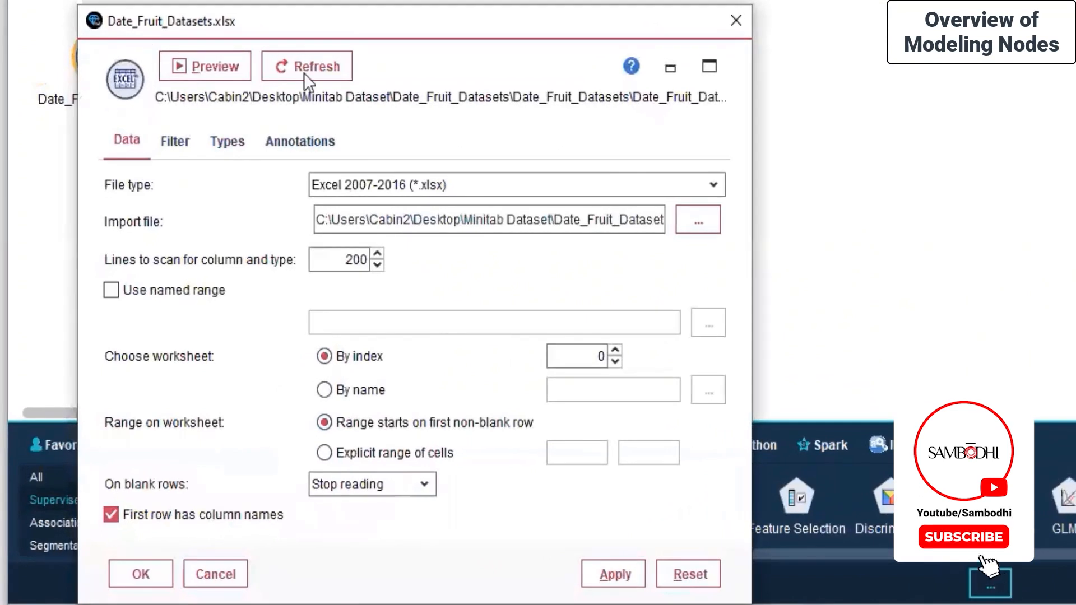
left_click(183, 142)
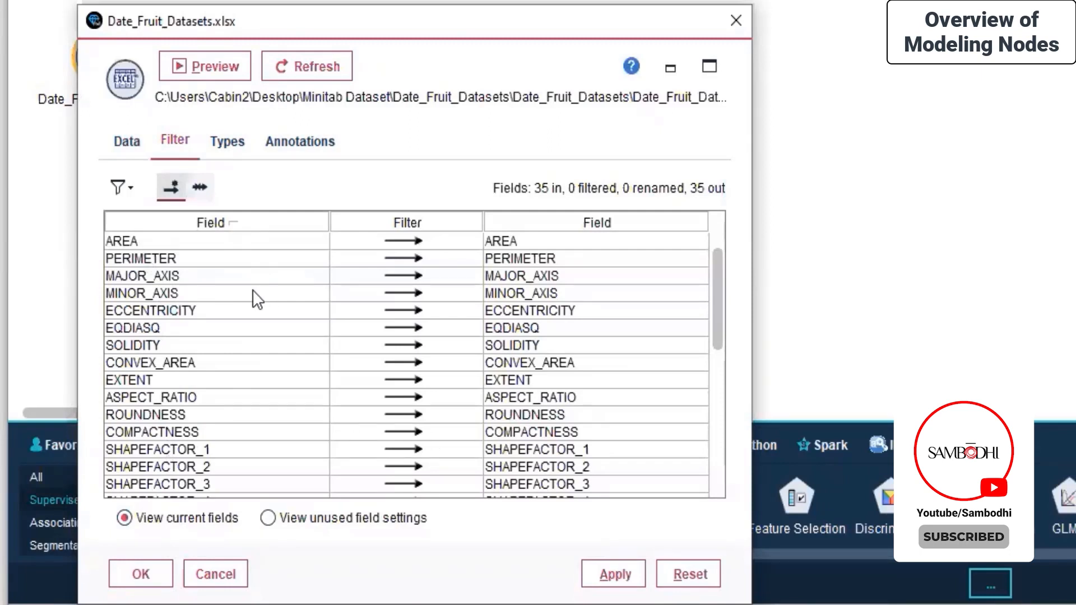
Exclude the Mean, StdDev, Skew and Kurtosis RR/RG/RB colour fields
scroll(253, 292, "down", 6)
scroll(252, 290, "down", 1)
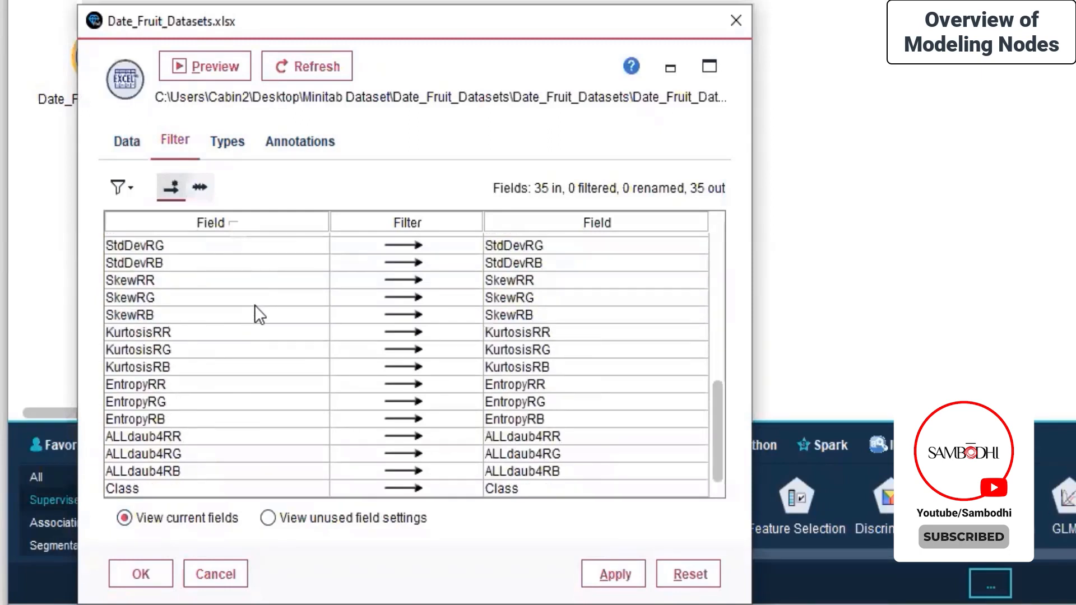
scroll(271, 298, "up", 2)
left_click_drag(404, 276, 413, 340)
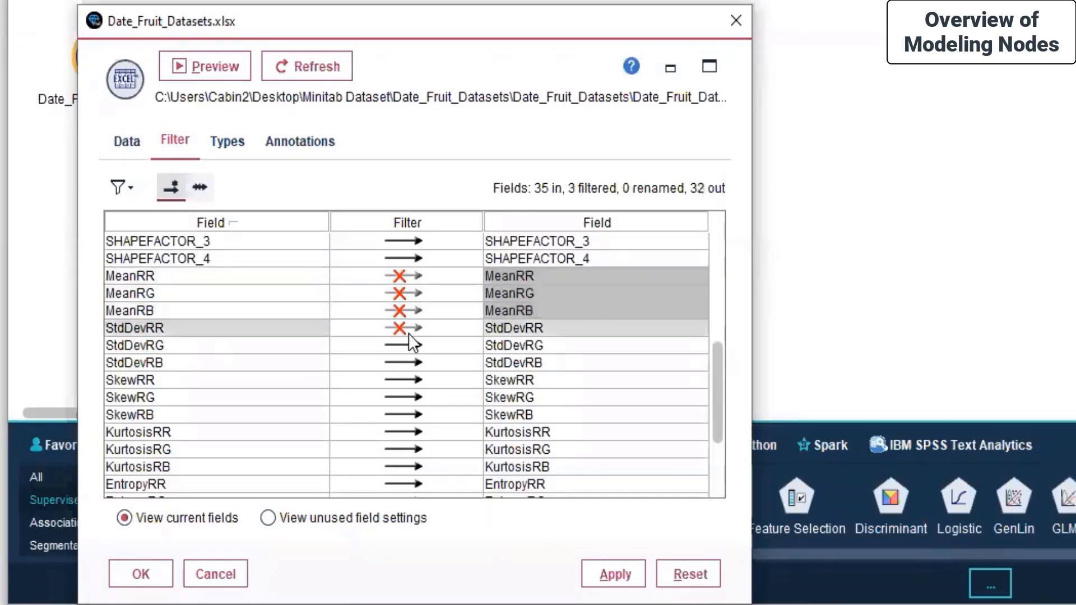
left_click(406, 329)
left_click(404, 345)
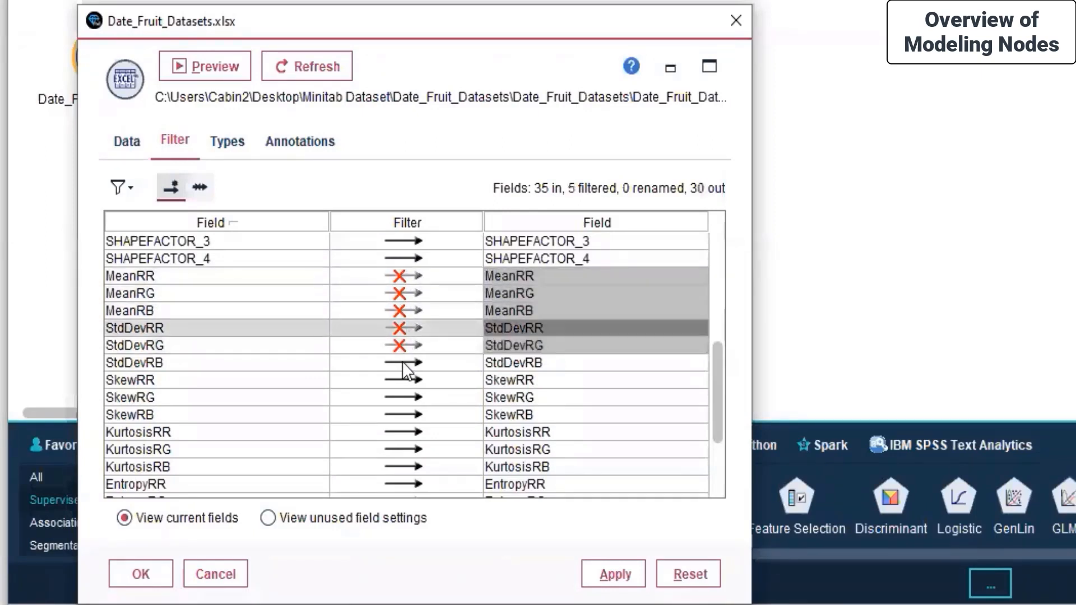
left_click(400, 362)
left_click(405, 395)
left_click(406, 415)
left_click(407, 433)
left_click(405, 450)
left_click(405, 467)
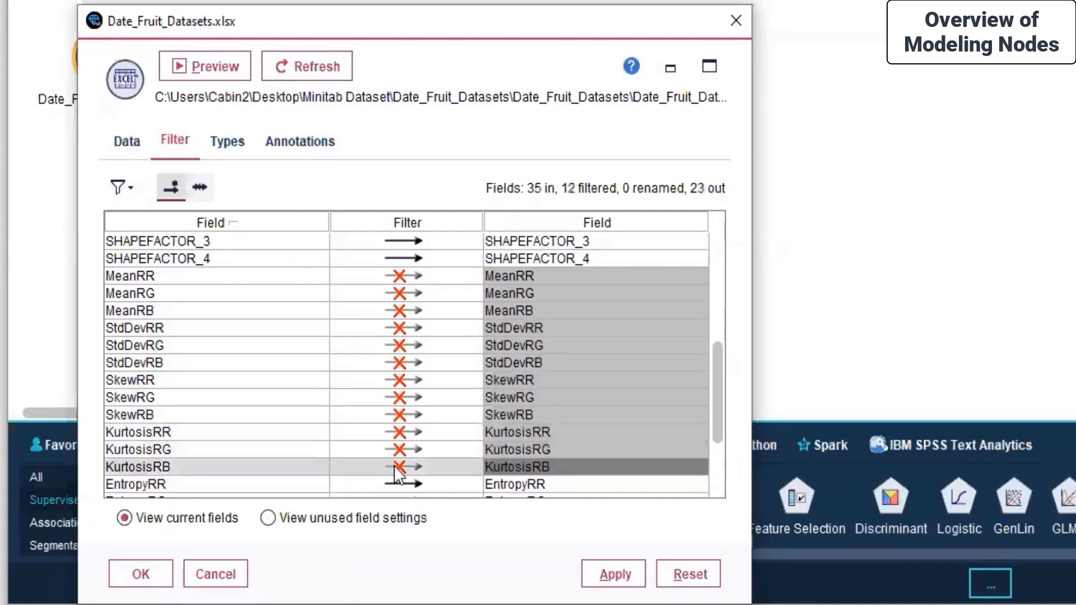
Exclude the ALLdaub4 and Entropy RR/RG/RB fields
scroll(395, 466, "down", 3)
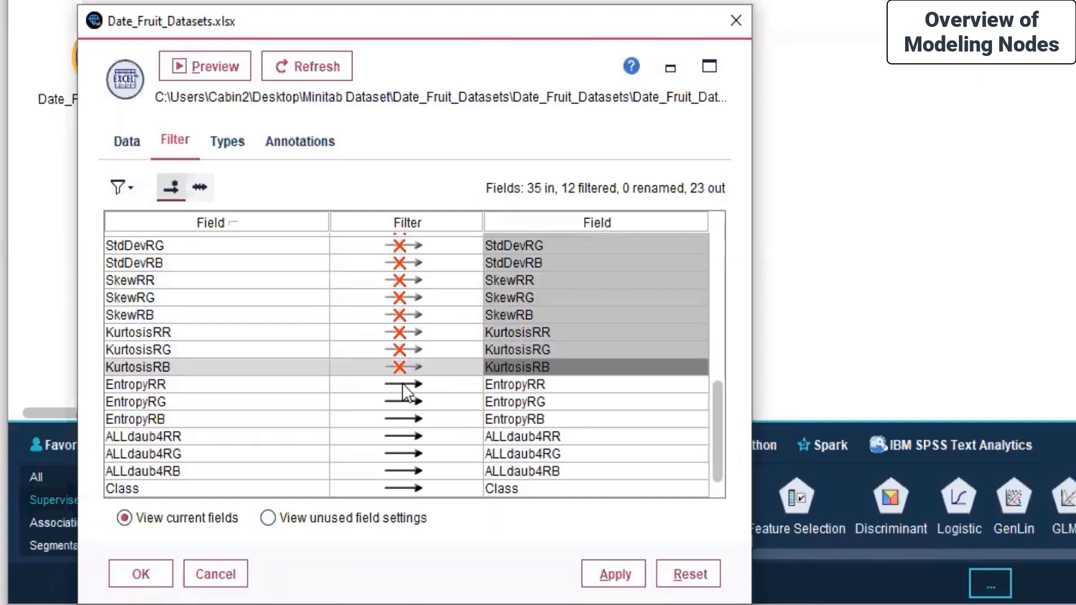
left_click(405, 436)
left_click(403, 453)
left_click(403, 471)
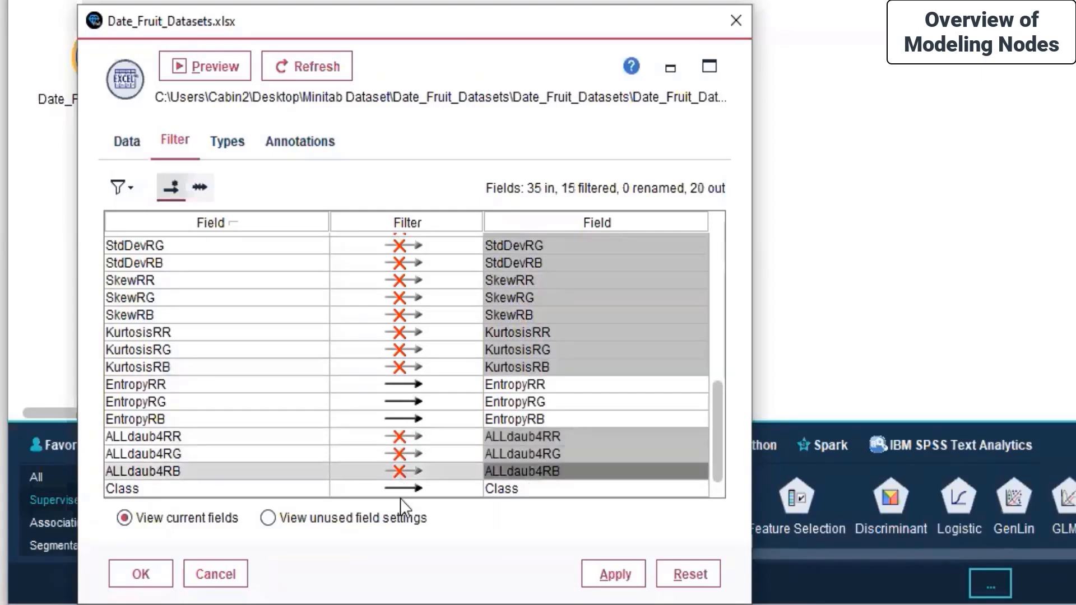
left_click(402, 385)
left_click(403, 402)
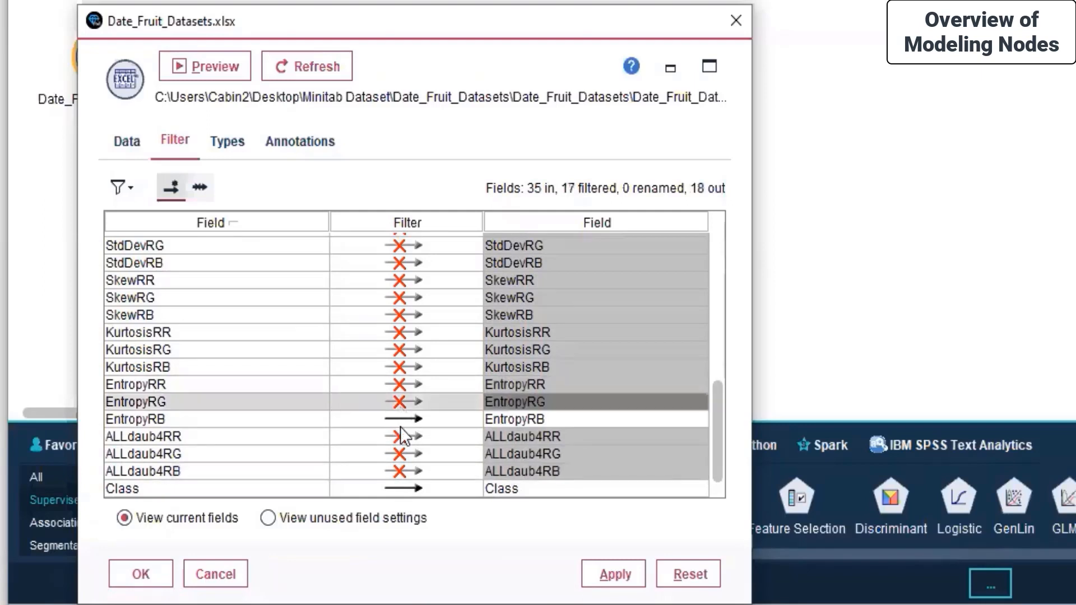
left_click(405, 419)
Exclude AREA, PERIMETER, MAJOR_AXIS, MINOR_AXIS, EQDIASQ and CONVEX_AREA
scroll(405, 423, "up", 7)
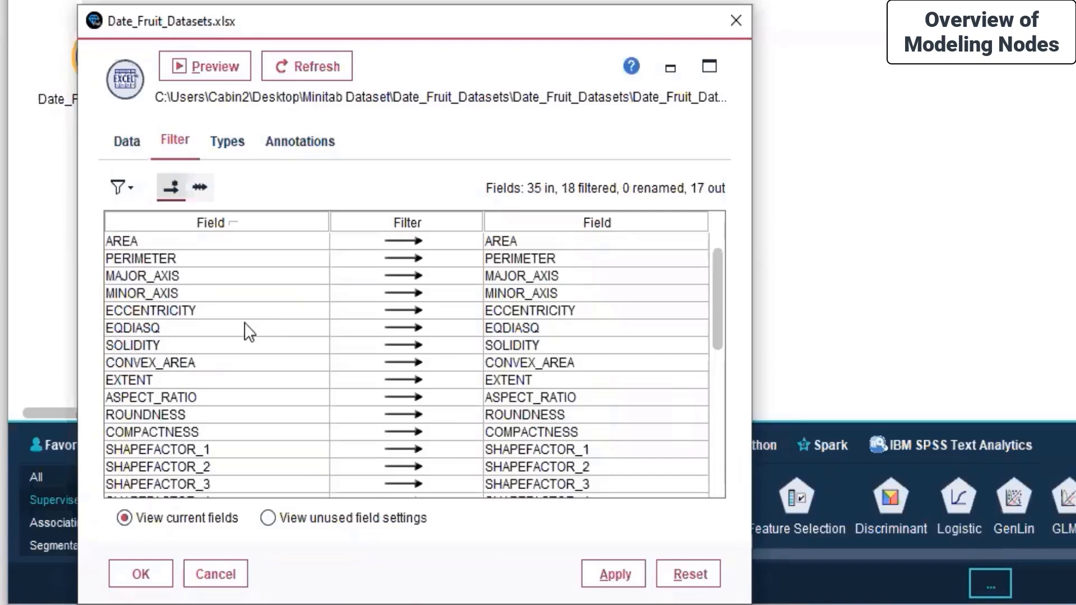
left_click(398, 240)
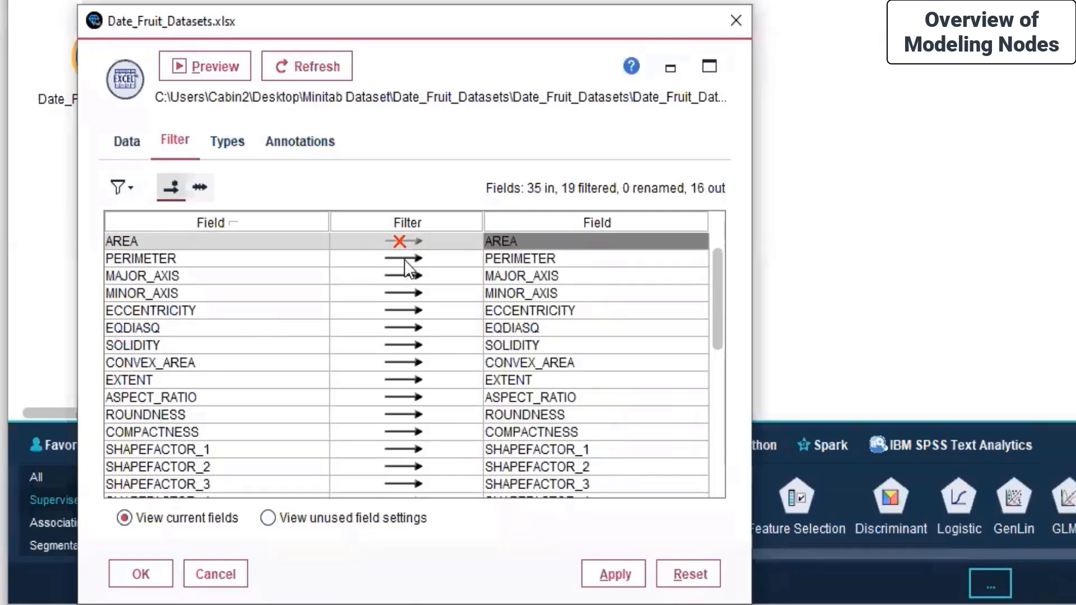
left_click(404, 260)
left_click(399, 276)
left_click(399, 293)
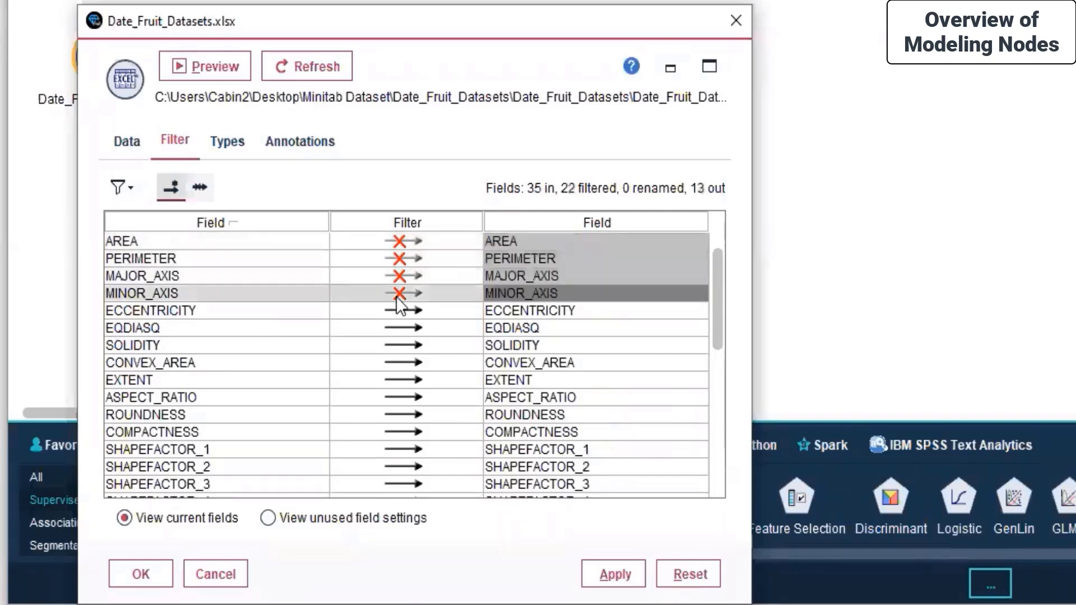
left_click(397, 327)
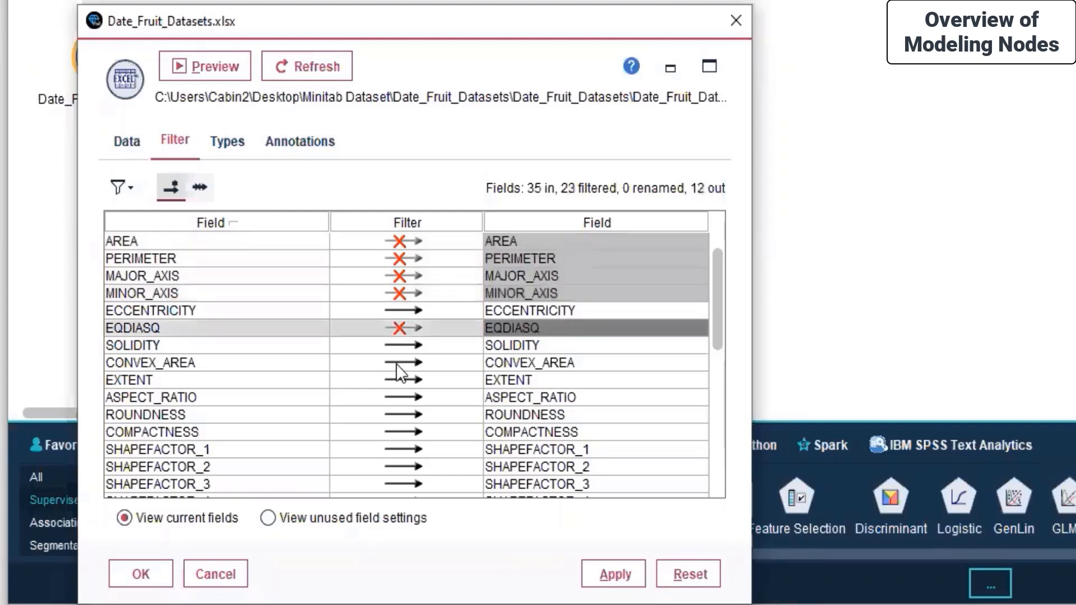
left_click(397, 364)
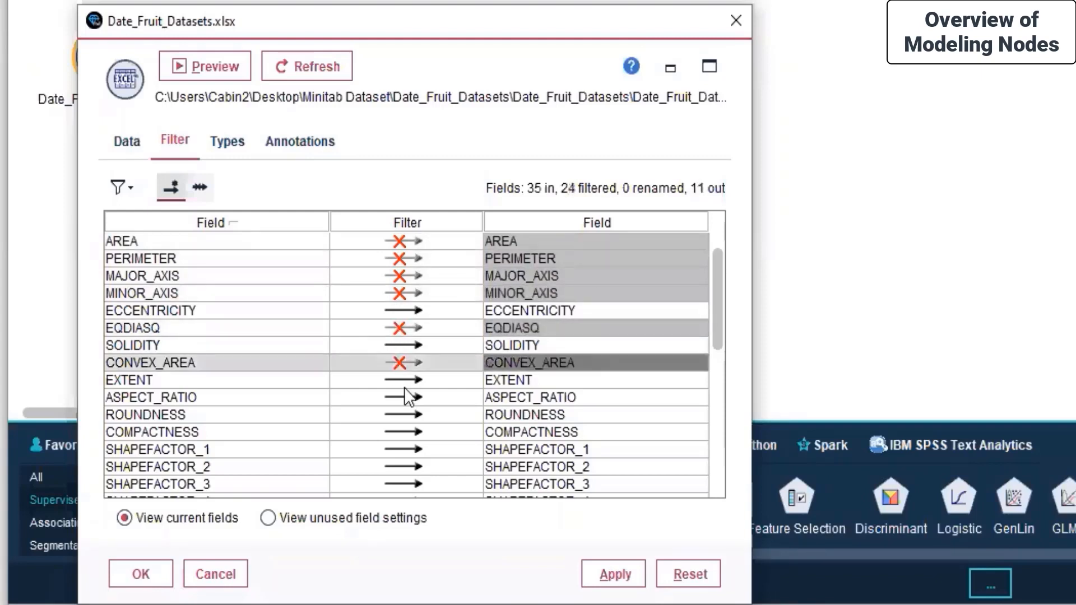
Exclude SHAPEFACTOR_1 to SHAPEFACTOR_4 and view the remaining fields' measurement types
scroll(407, 442, "down", 2)
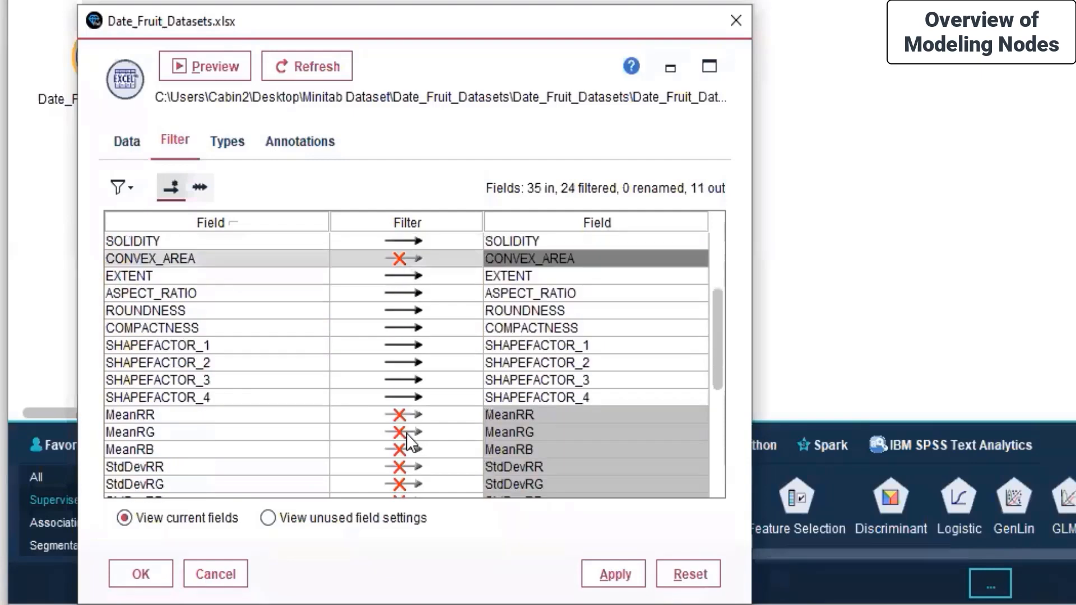
left_click(400, 344)
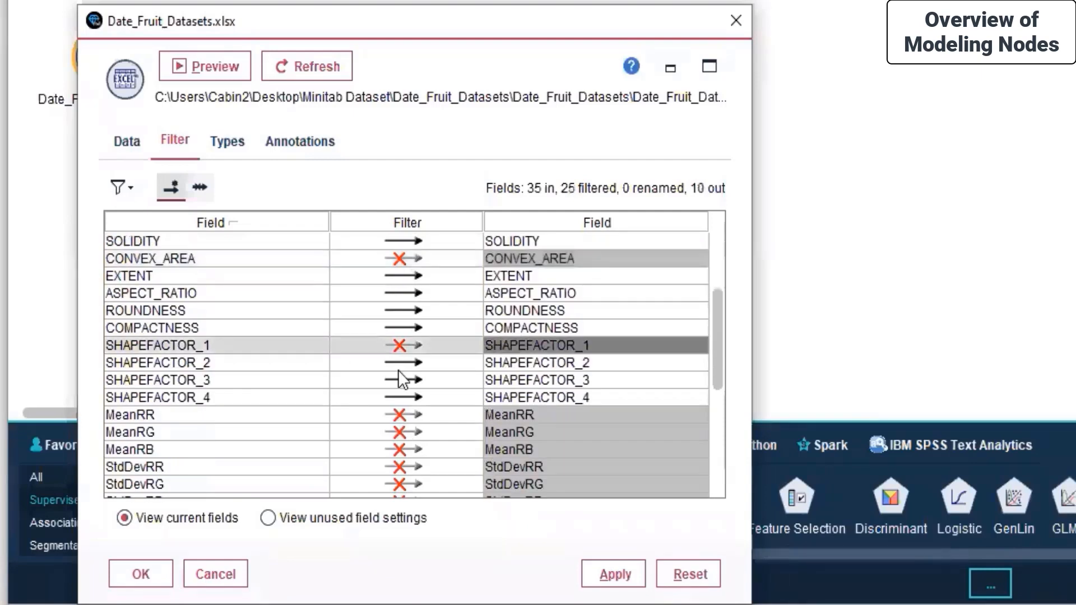
left_click(399, 363)
left_click(404, 381)
left_click(406, 392)
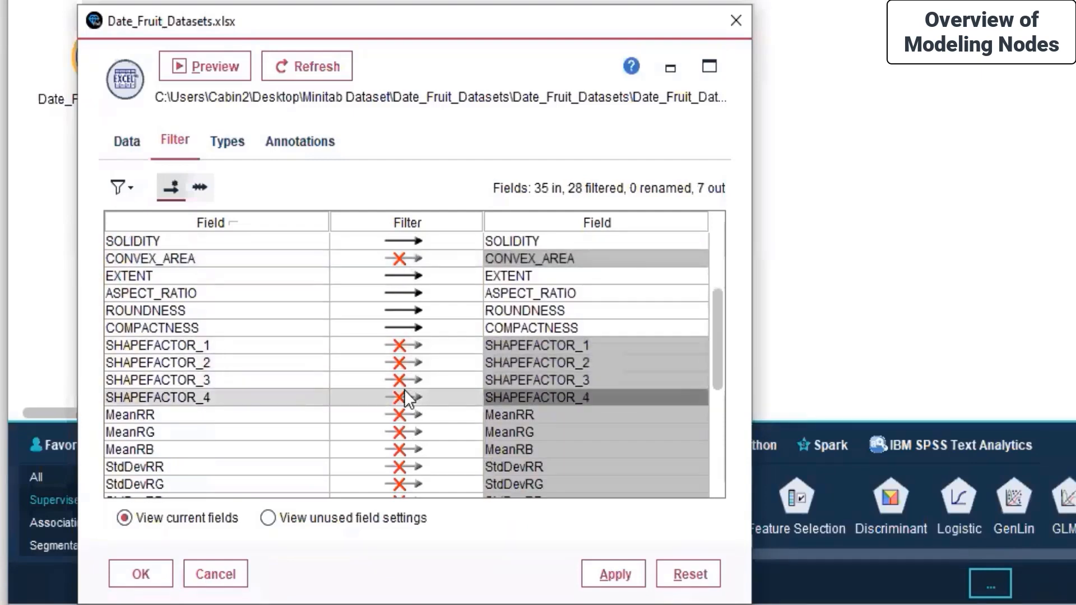
scroll(407, 397, "down", 5)
scroll(405, 391, "up", 6)
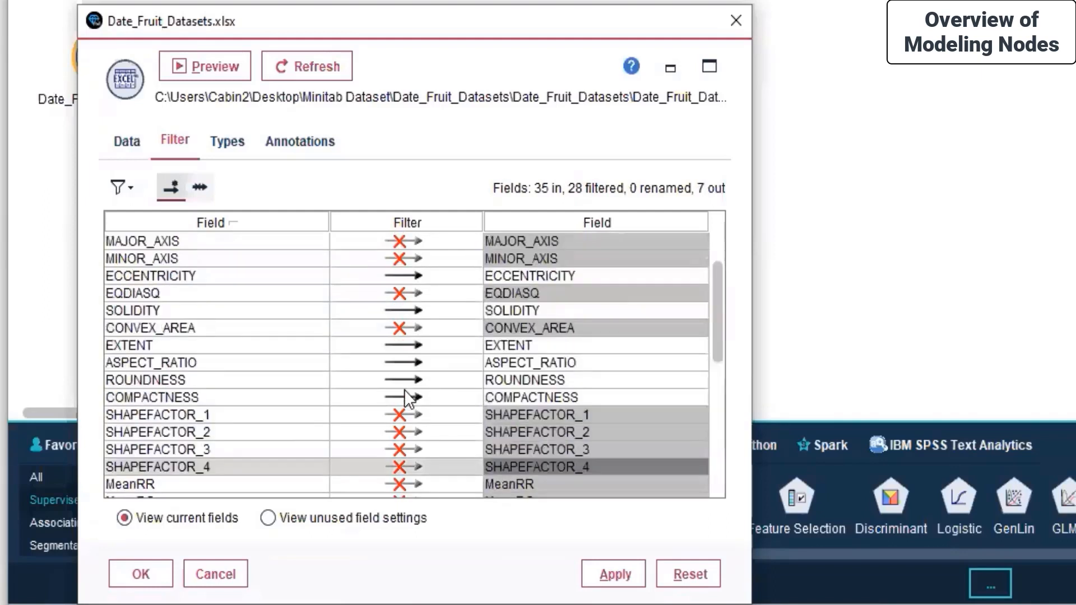
scroll(404, 389, "up", 1)
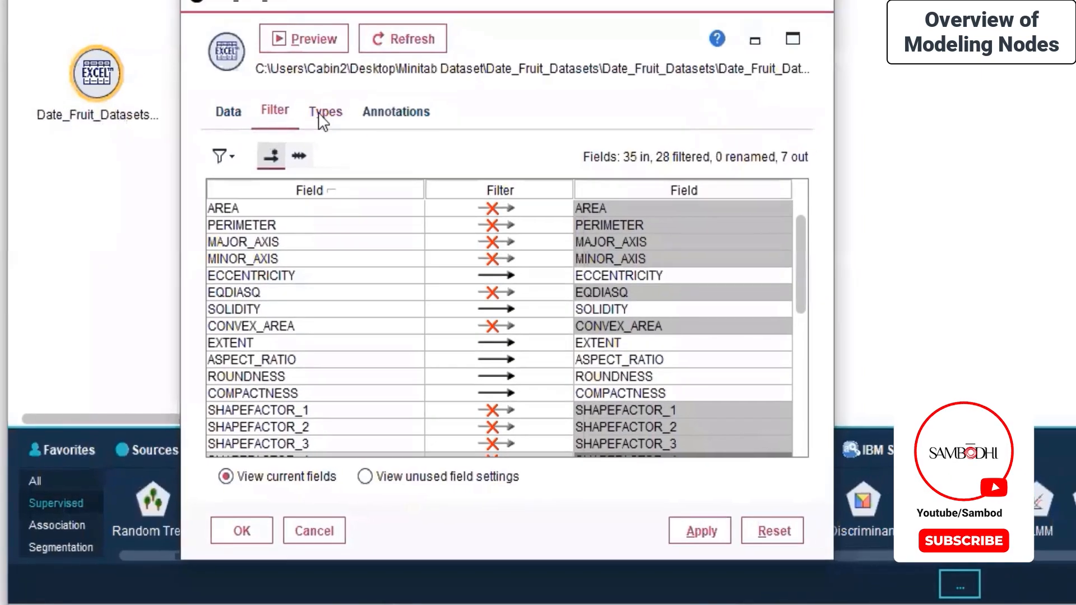
left_click(229, 143)
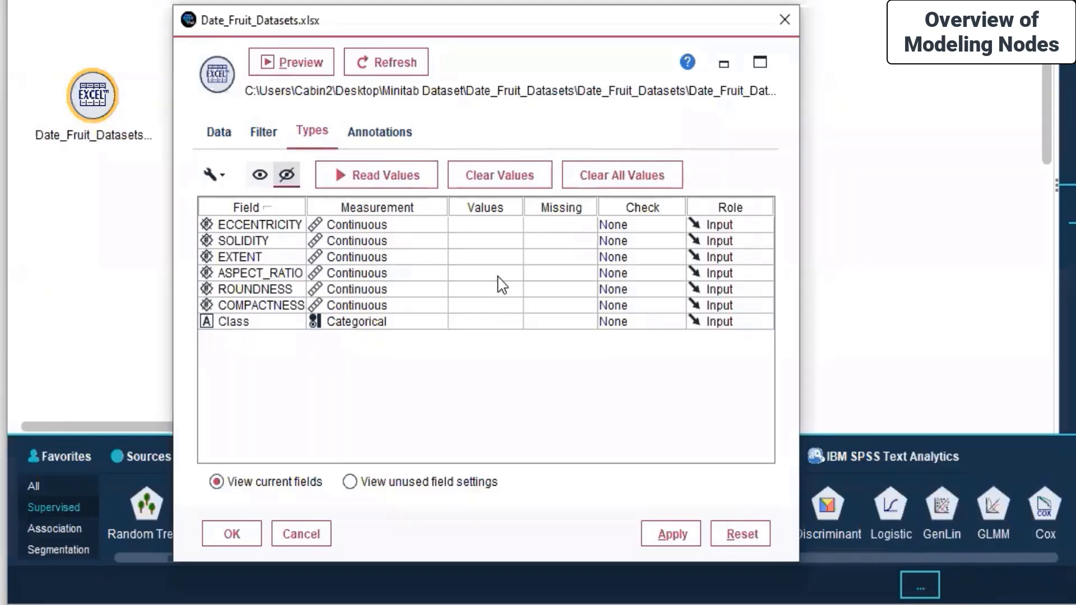
Read values for all seven source fields, then review ECCENTRICITY's missing-value options without changing them
left_click(375, 178)
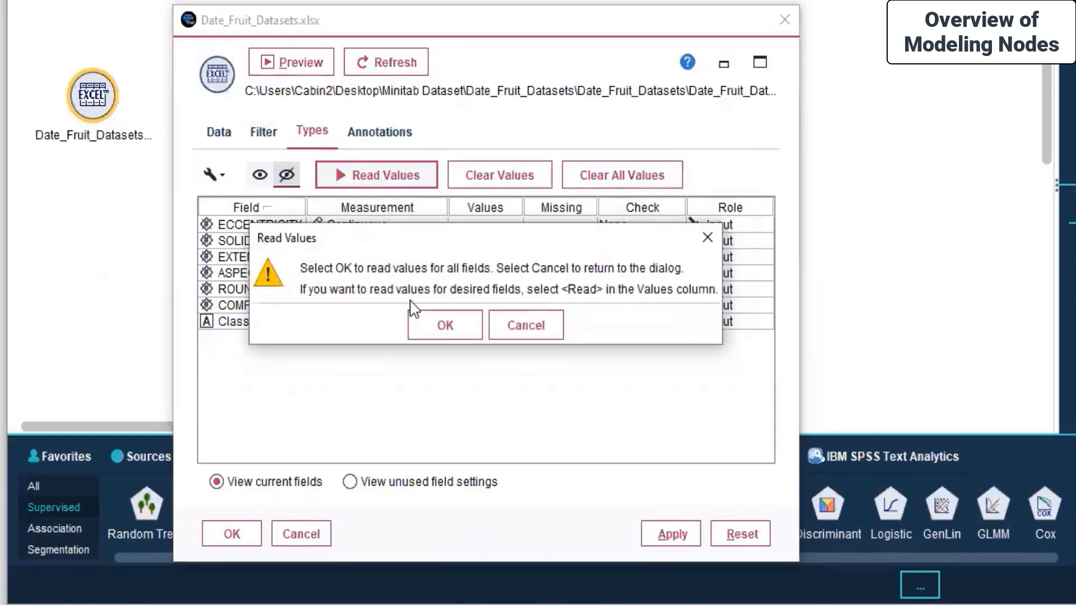
left_click(432, 330)
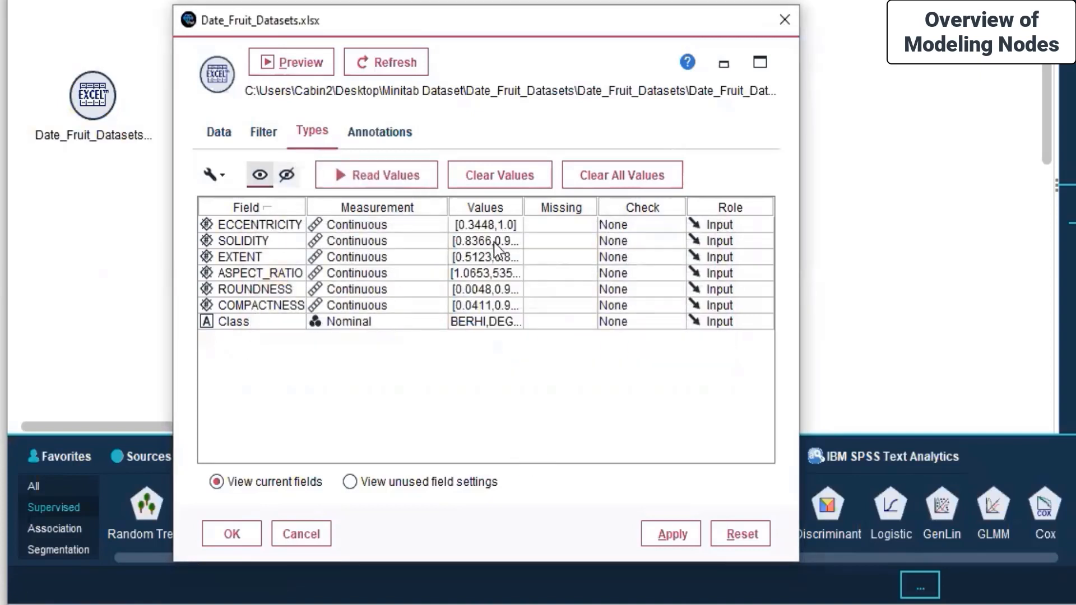
left_click(563, 229)
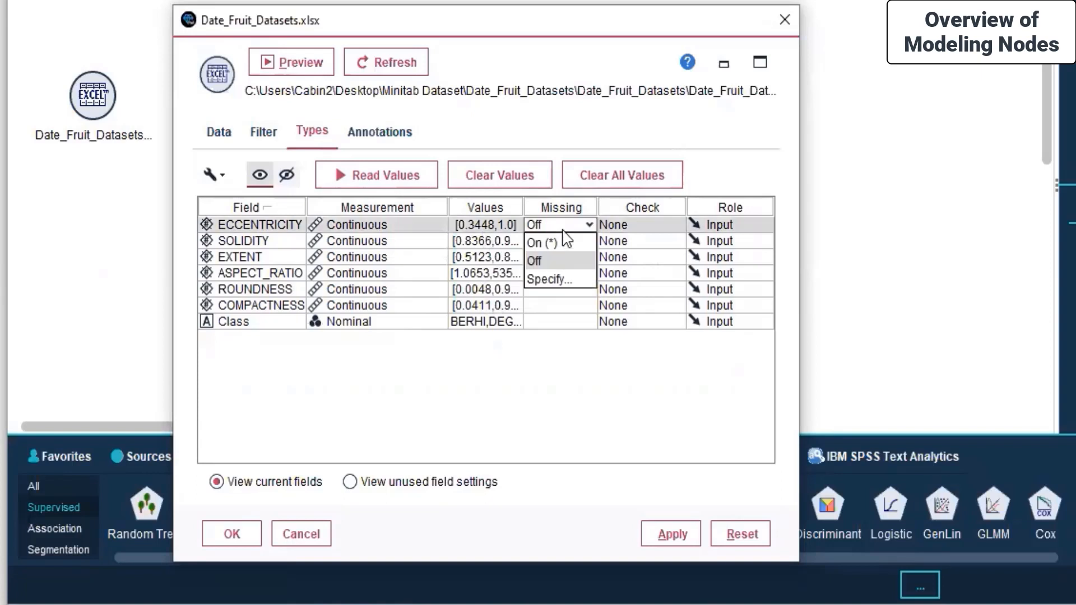
left_click(569, 347)
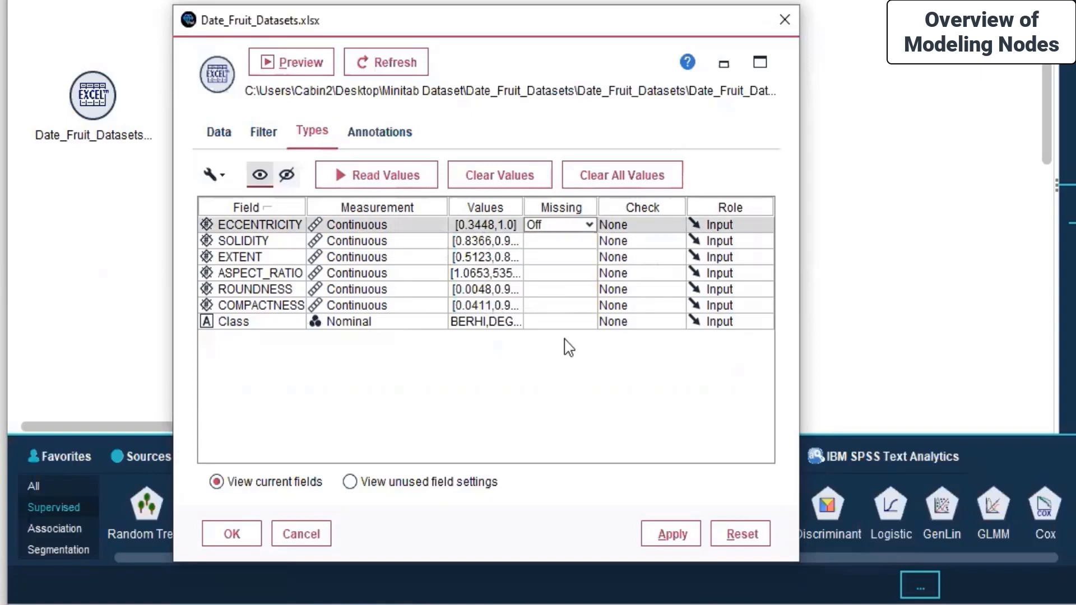
left_click(563, 225)
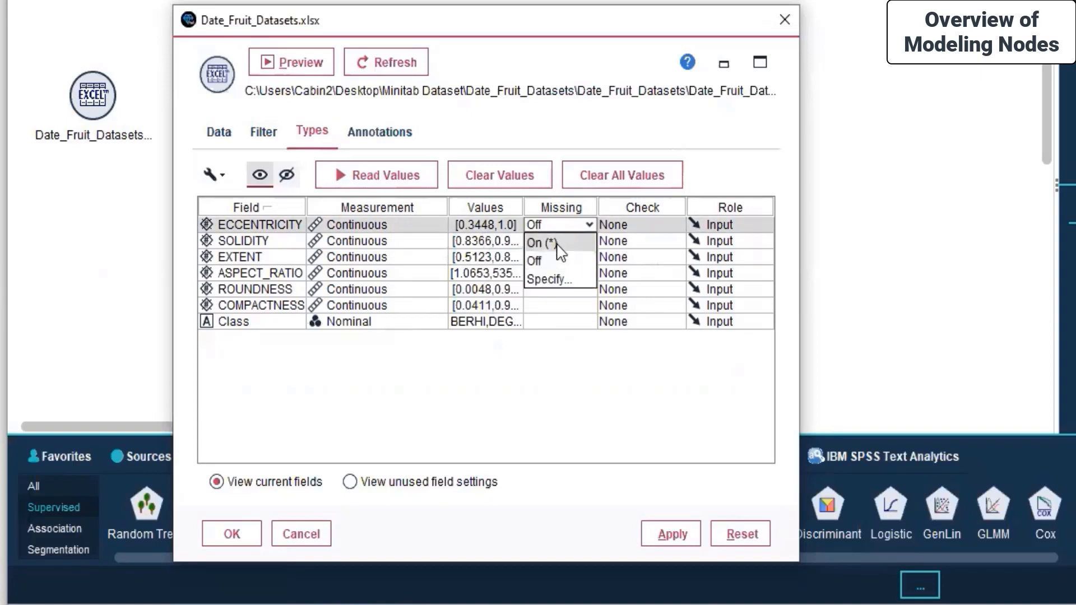
left_click(554, 280)
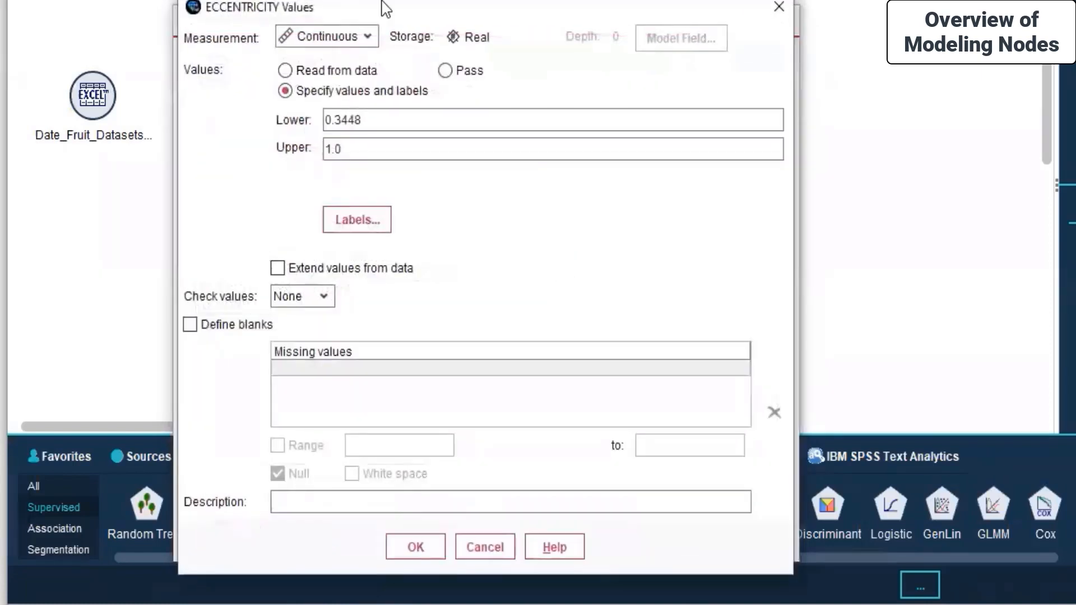
left_click(483, 547)
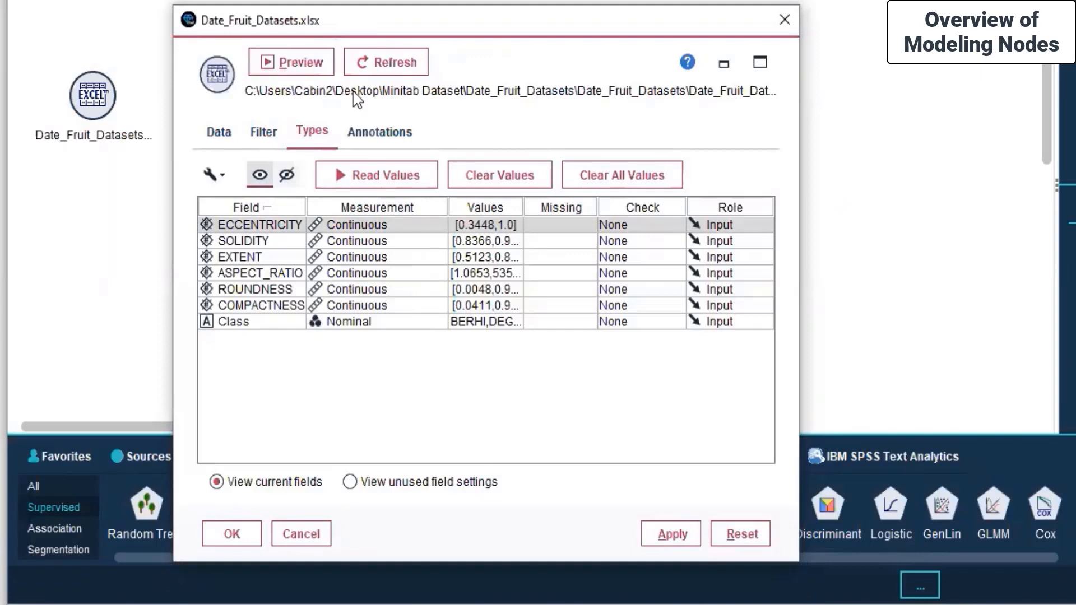
Apply the type settings, close the source node, and select the Excel source on the canvas
left_click(670, 535)
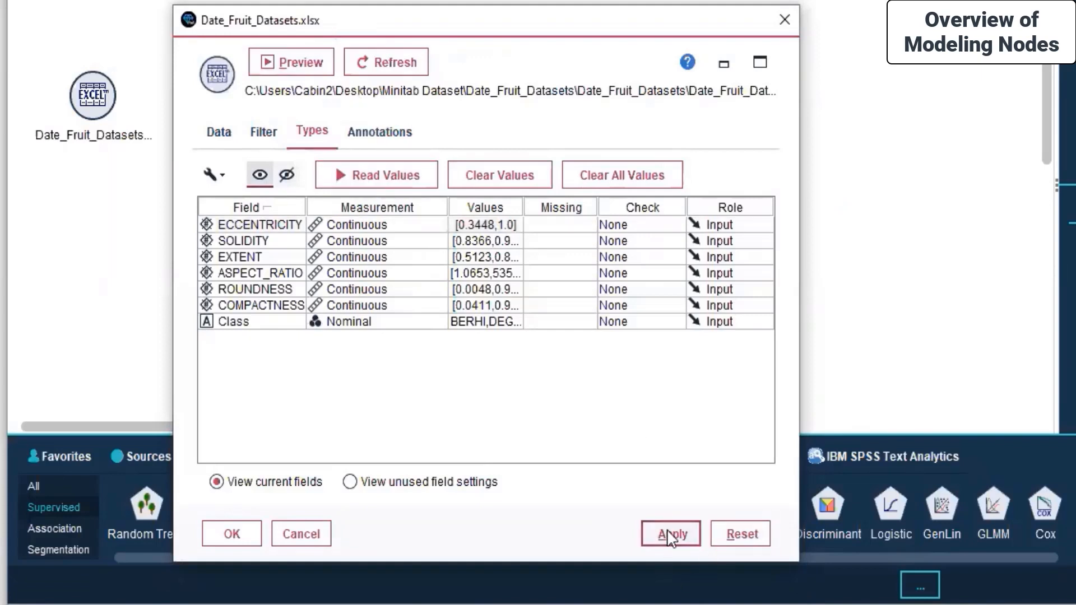
left_click(231, 534)
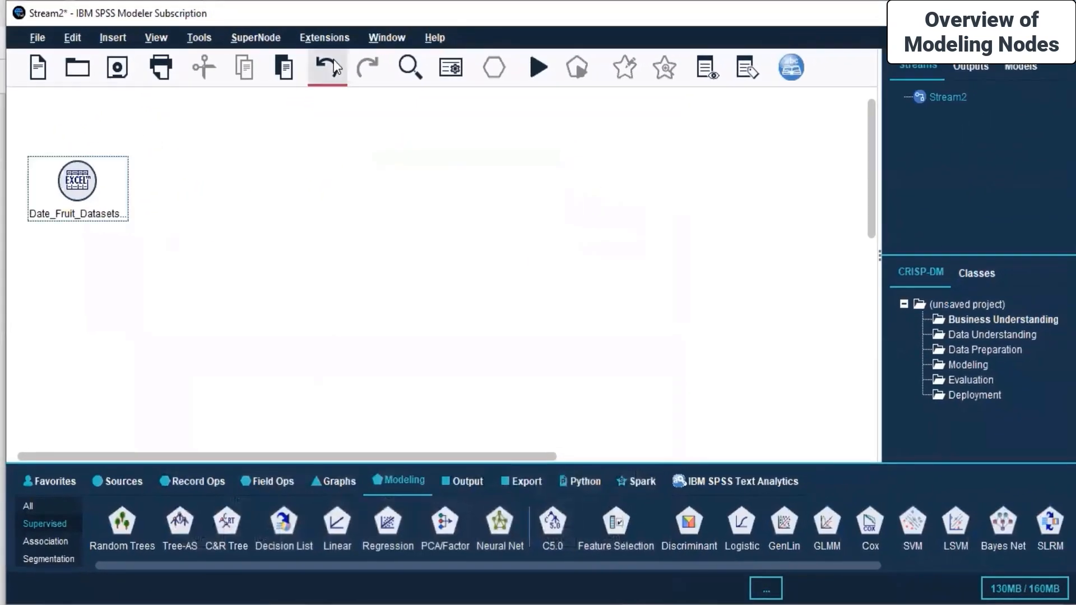
right_click(322, 152)
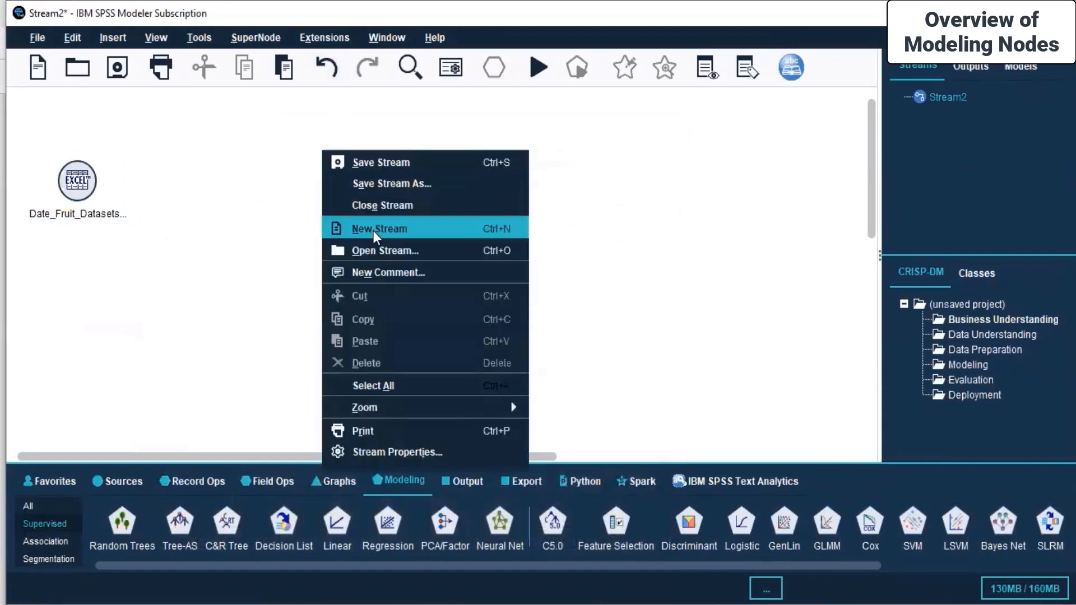
left_click(256, 285)
Place an Auto Data Prep node from Field Ops to the right of the Excel source
left_click(60, 186)
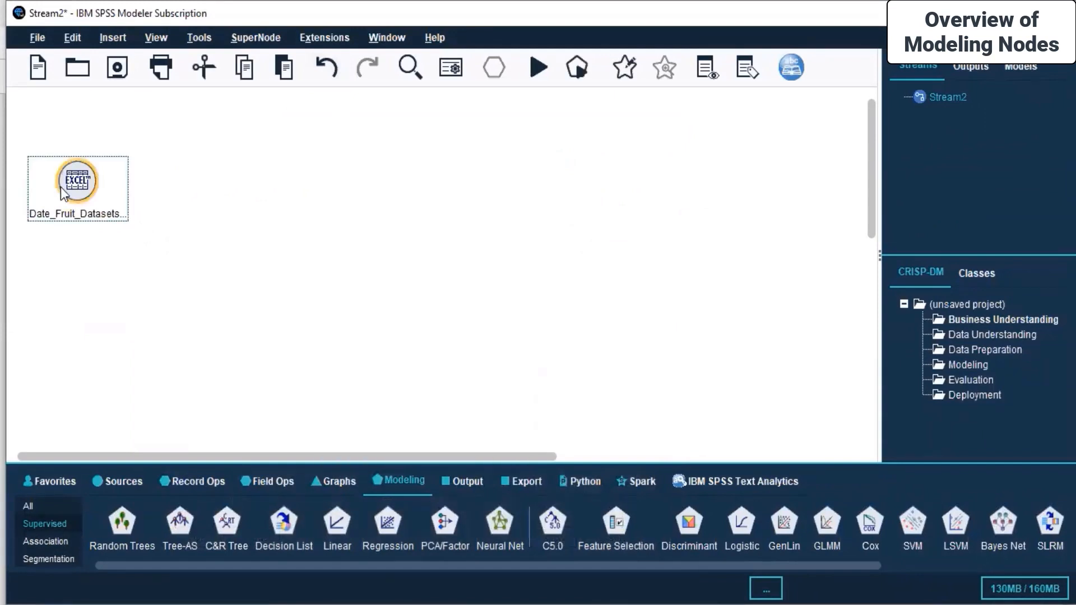
left_click(358, 217)
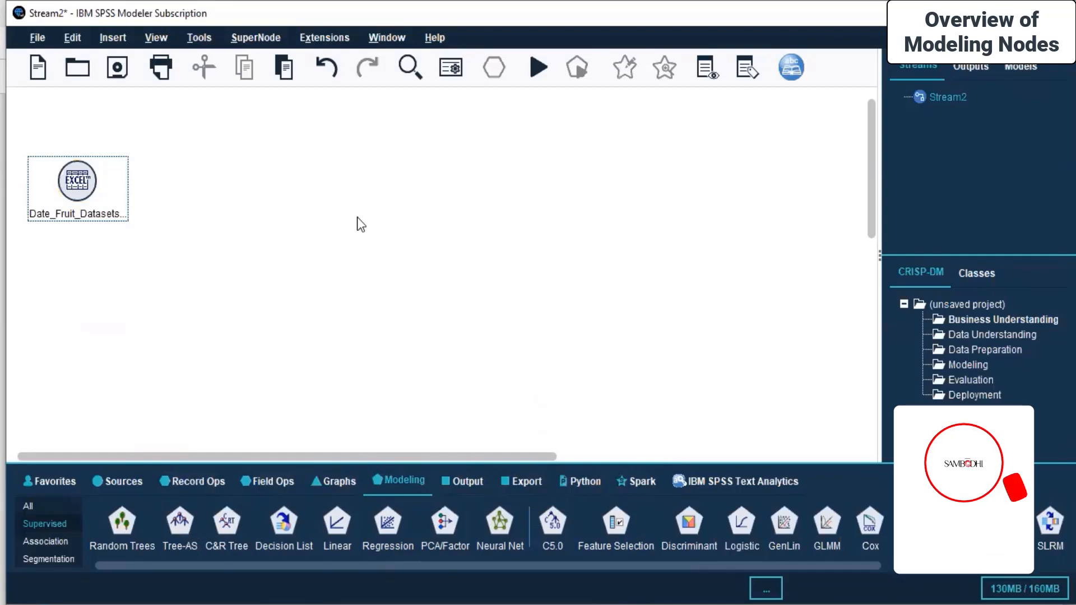
left_click(196, 483)
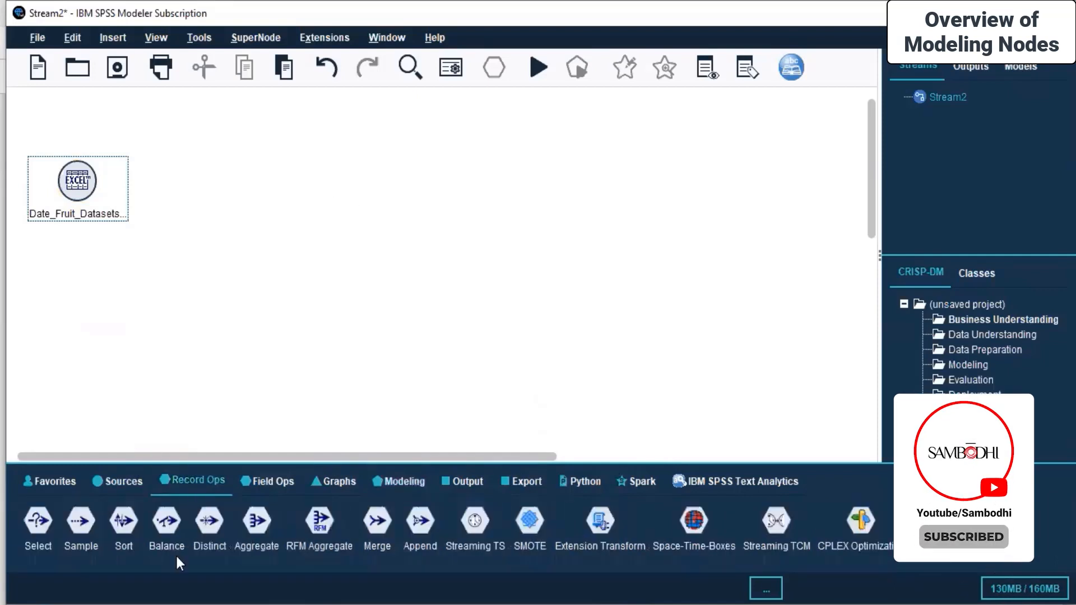
left_click(268, 477)
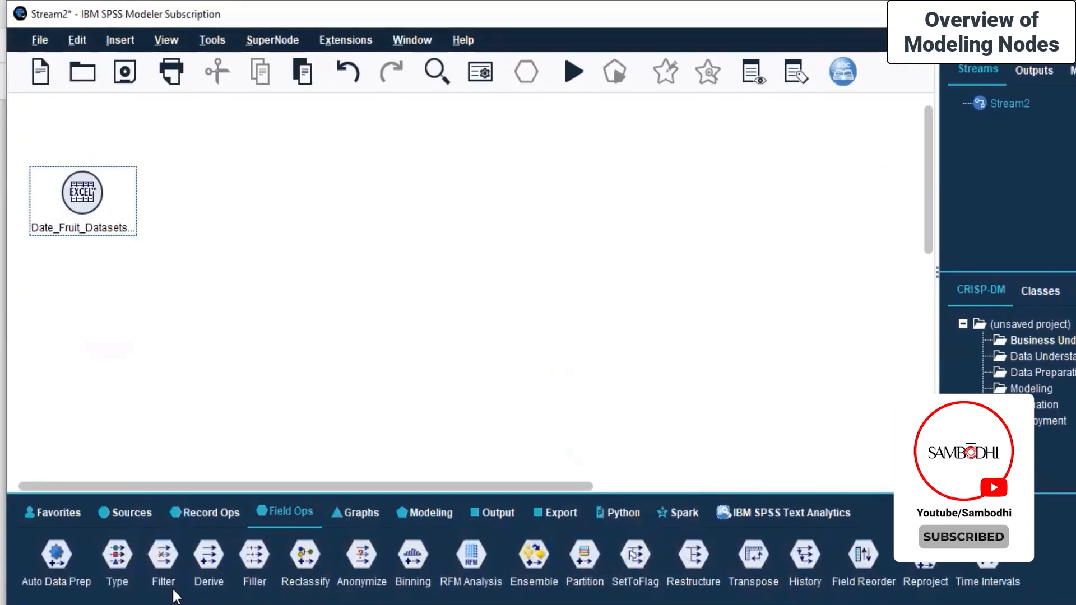
left_click(56, 557)
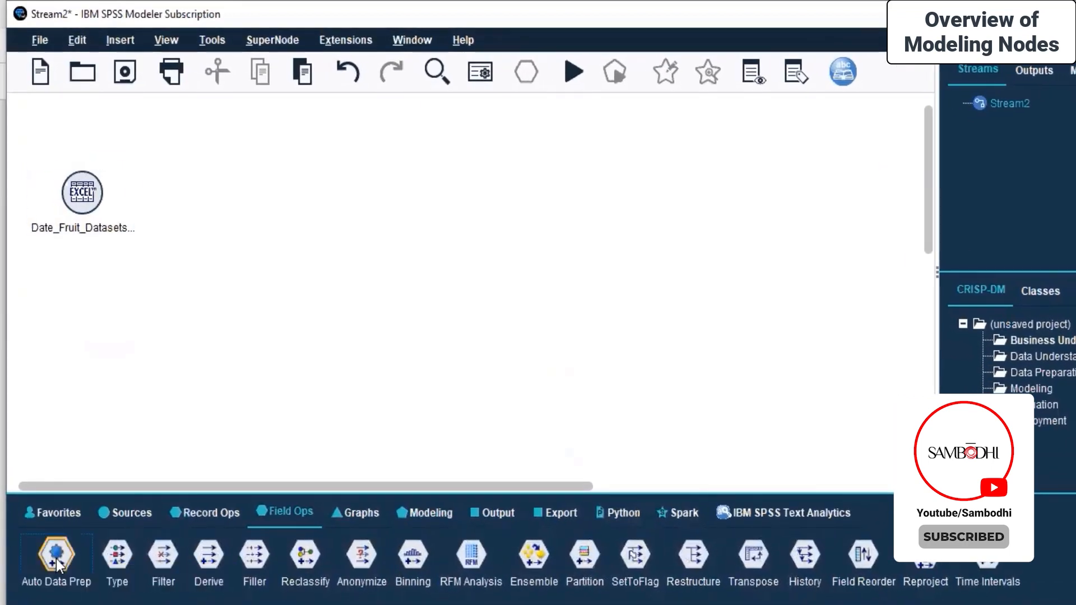
left_click(224, 184)
left_click_drag(230, 187, 256, 203)
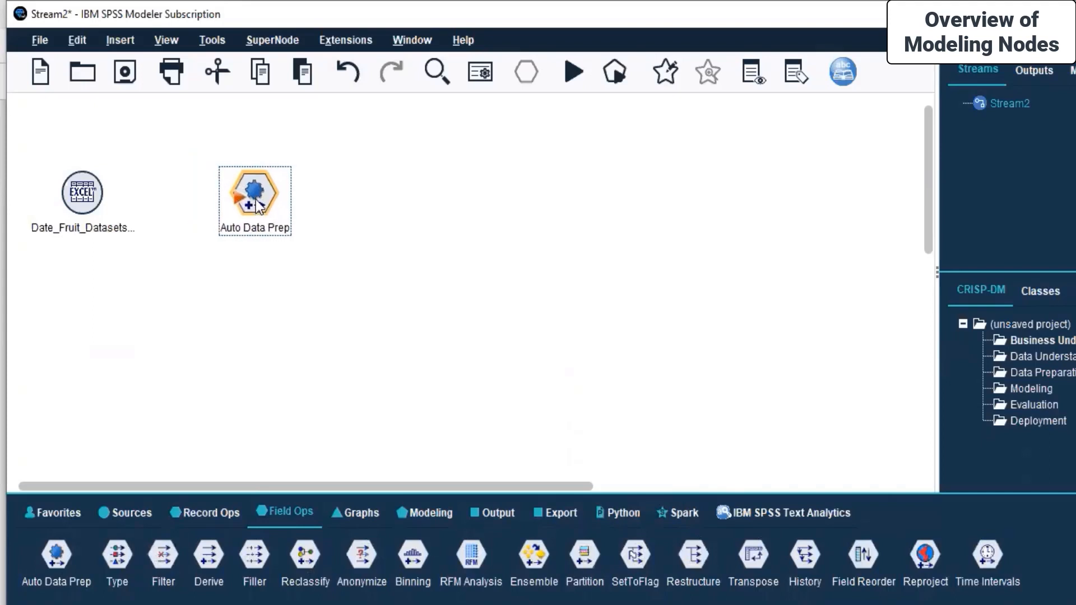
Connect the Excel source node to the Auto Data Prep node
left_click(78, 199)
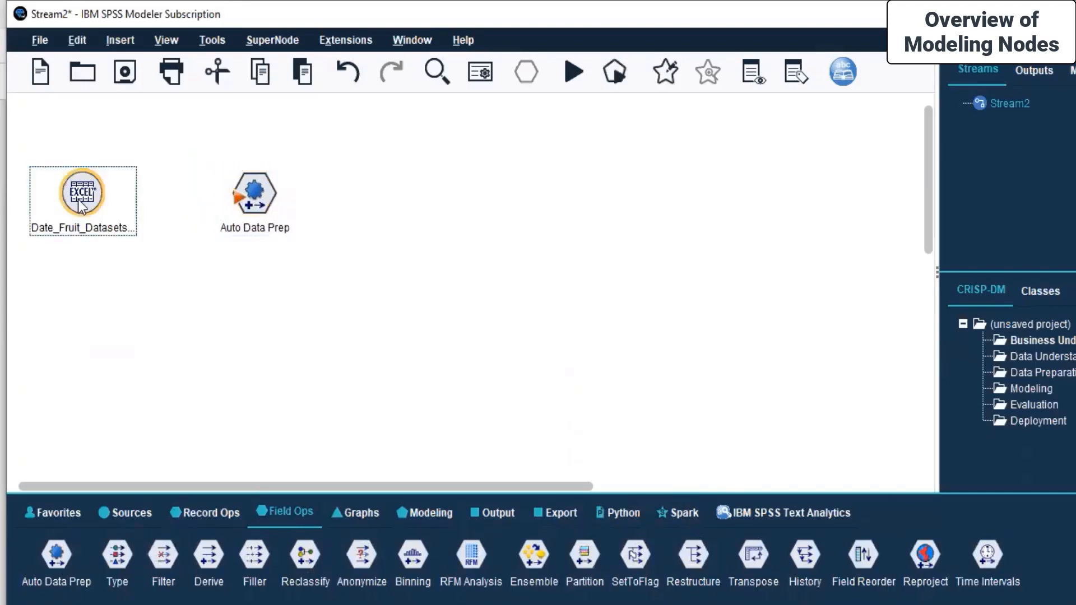
right_click(79, 201)
left_click(143, 236)
left_click(248, 191)
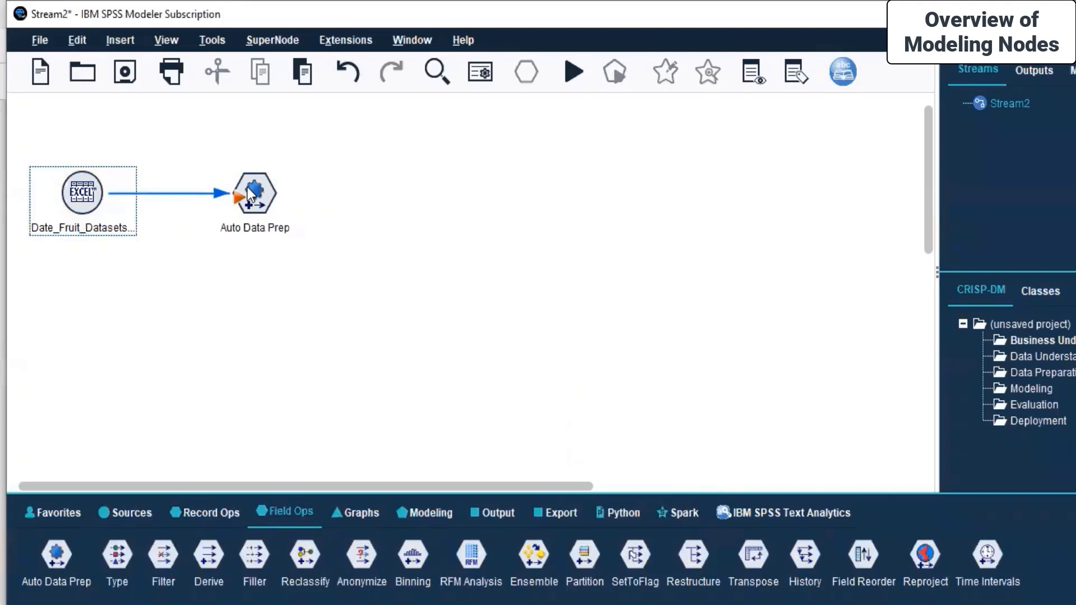
Run from Auto Data Prep and open its settings, showing objective Balance speed and accuracy
left_click(250, 195)
right_click(250, 194)
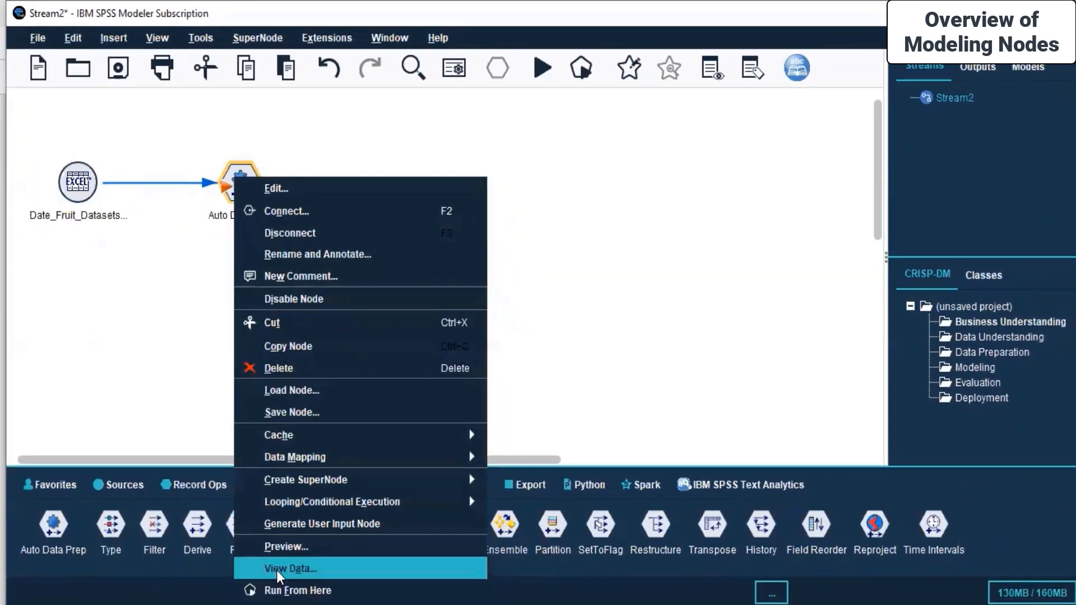
left_click(285, 589)
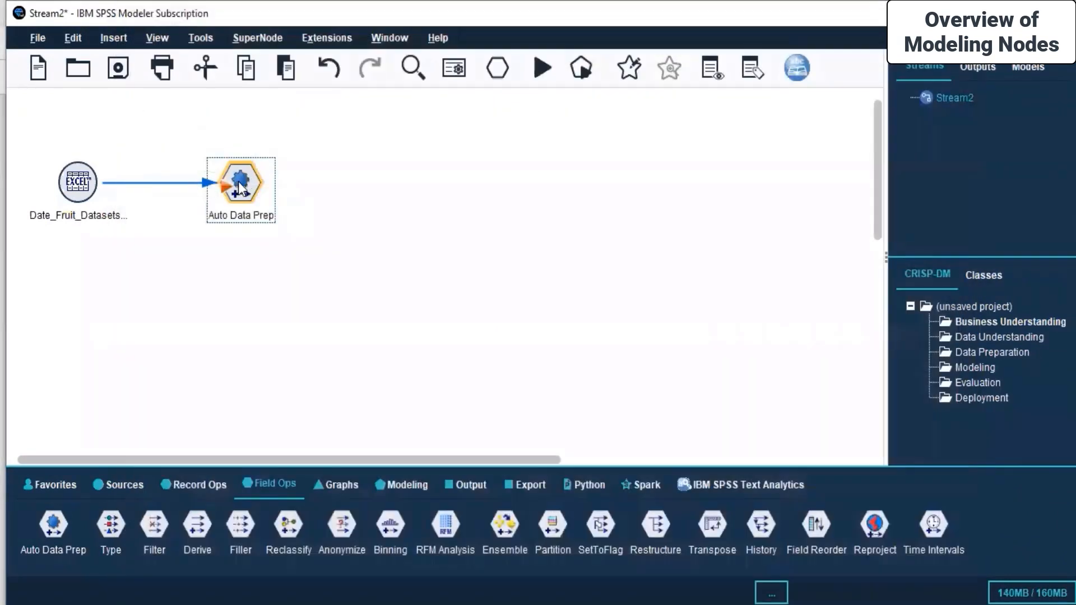
right_click(241, 182)
left_click(300, 194)
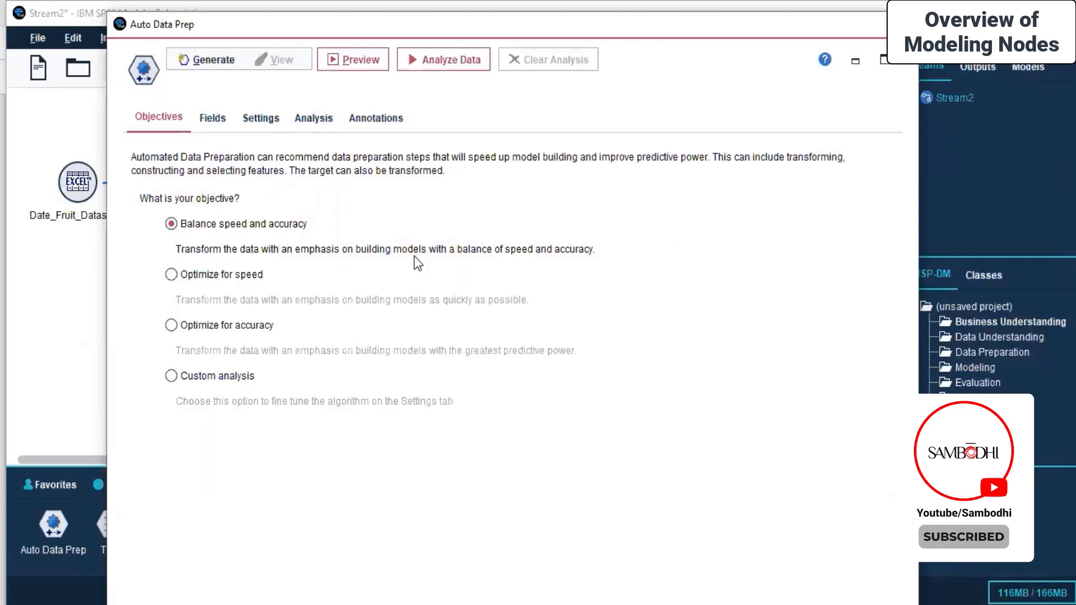
Switch Auto Data Prep to custom field roles with Class as the target
left_click(209, 123)
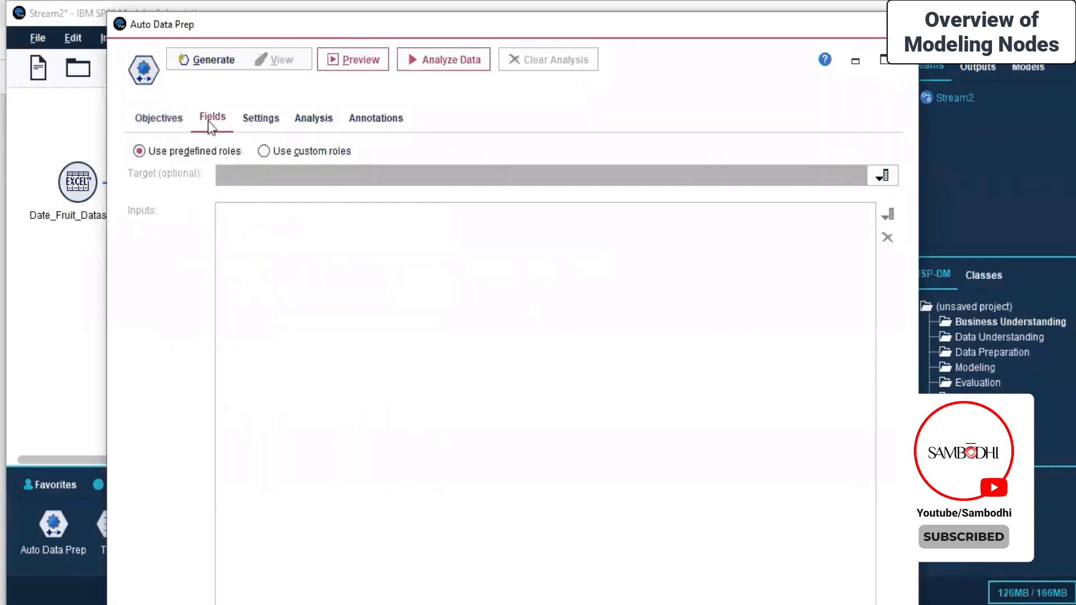
left_click(263, 151)
left_click(323, 174)
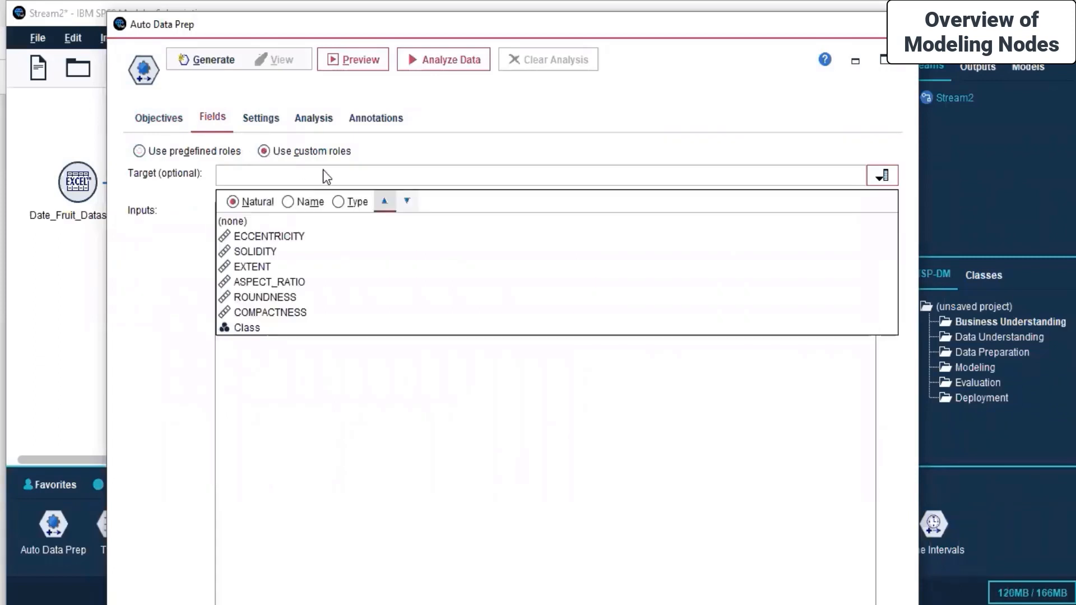
left_click(317, 225)
left_click(378, 175)
left_click(378, 174)
left_click(378, 173)
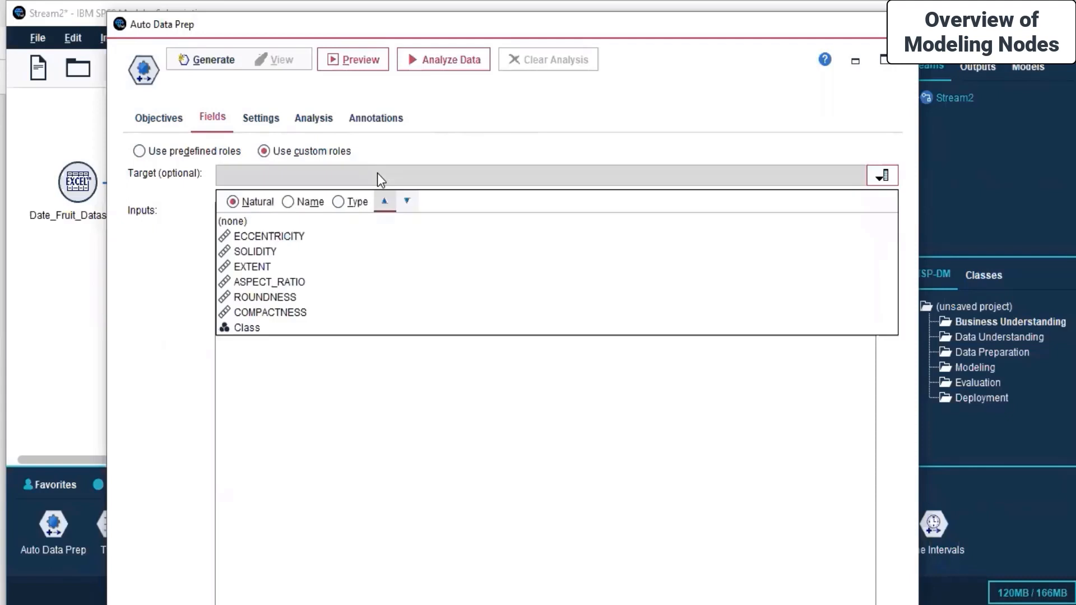
left_click(273, 327)
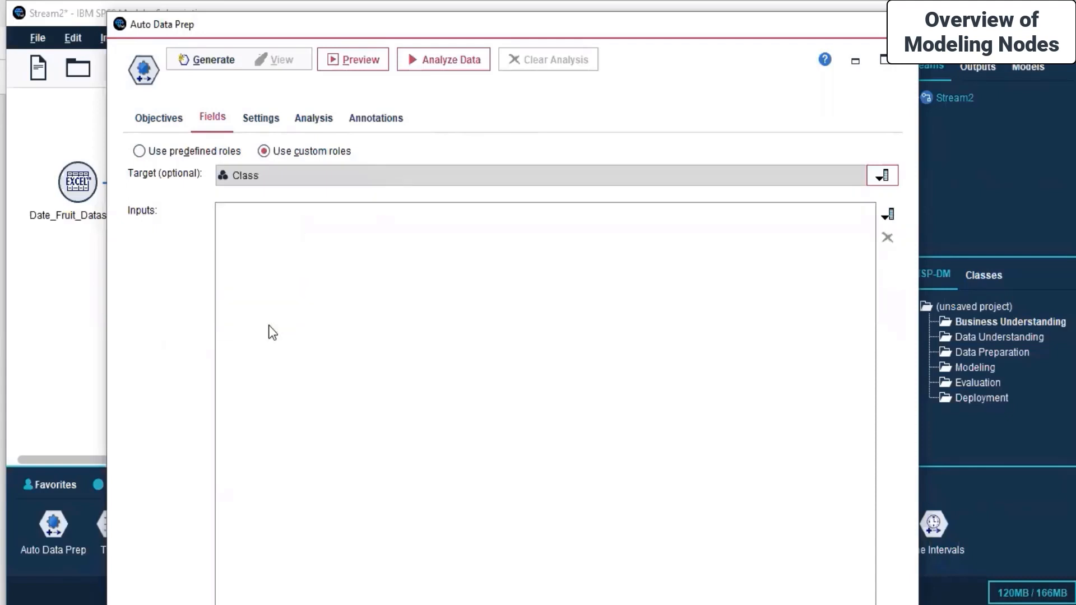
Choose ECCENTRICITY, SOLIDITY, ROUNDNESS and COMPACTNESS as inputs, leaving out ASPECT_RATIO
left_click(881, 214)
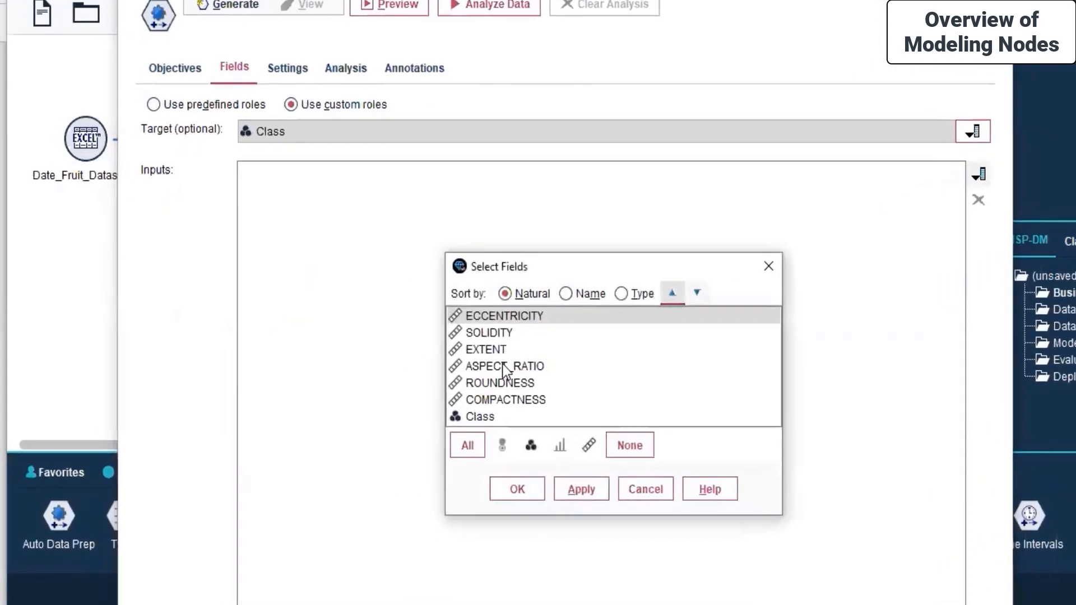
left_click(541, 381)
left_click(541, 372)
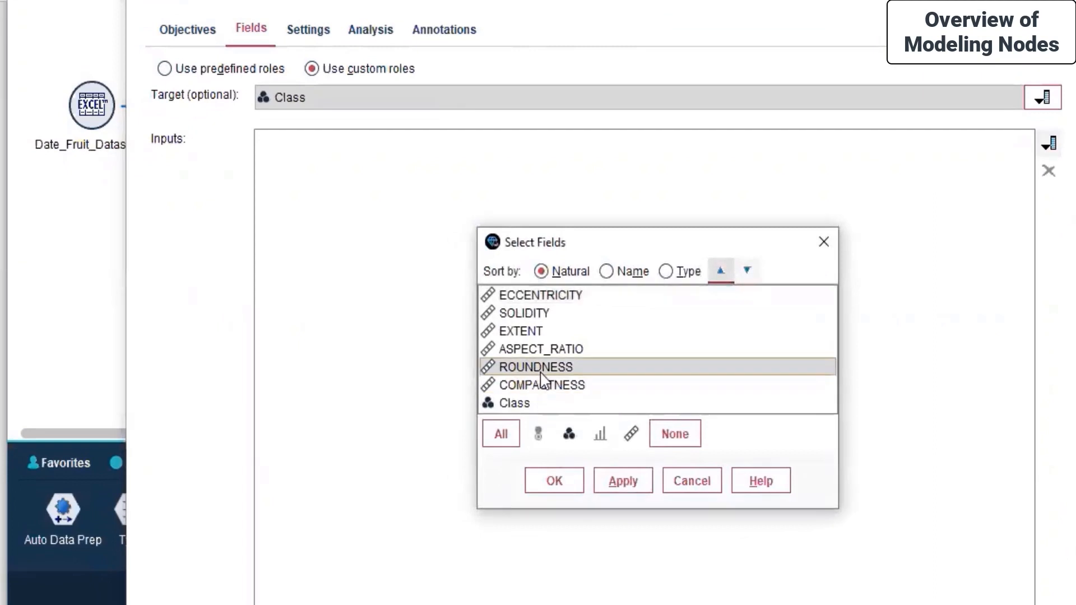
left_click(538, 387, "ctrl")
left_click(525, 351, "ctrl")
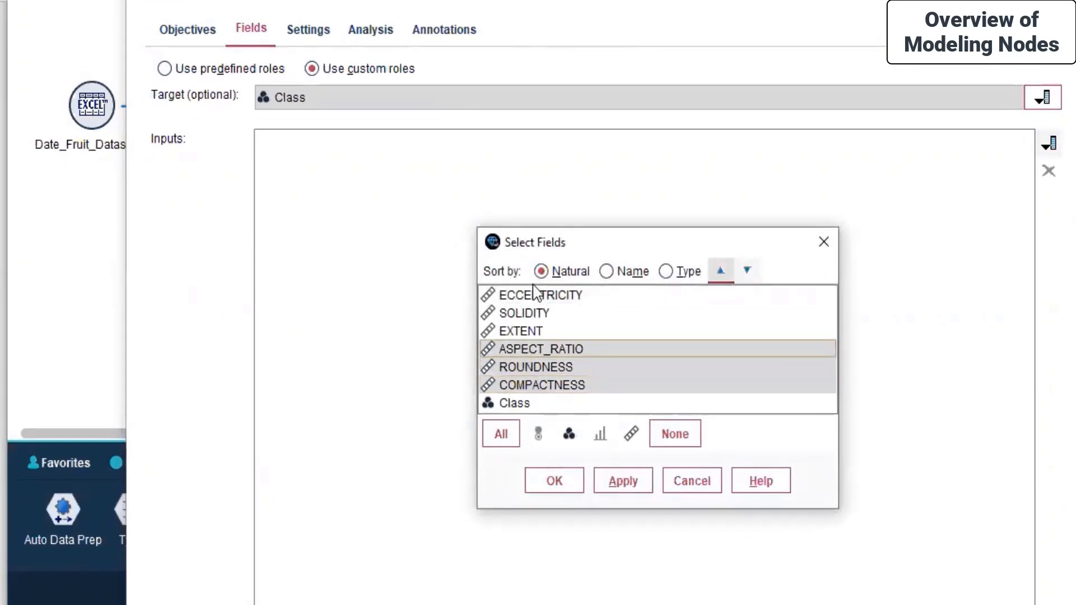
left_click(537, 294, "ctrl")
left_click(531, 316, "ctrl")
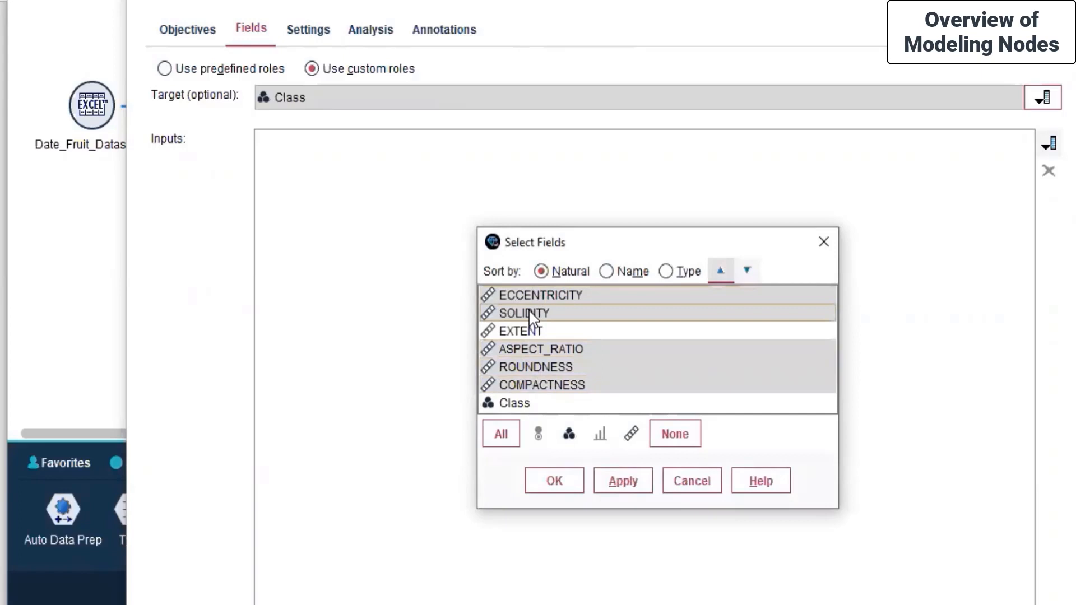
left_click(538, 348, "ctrl")
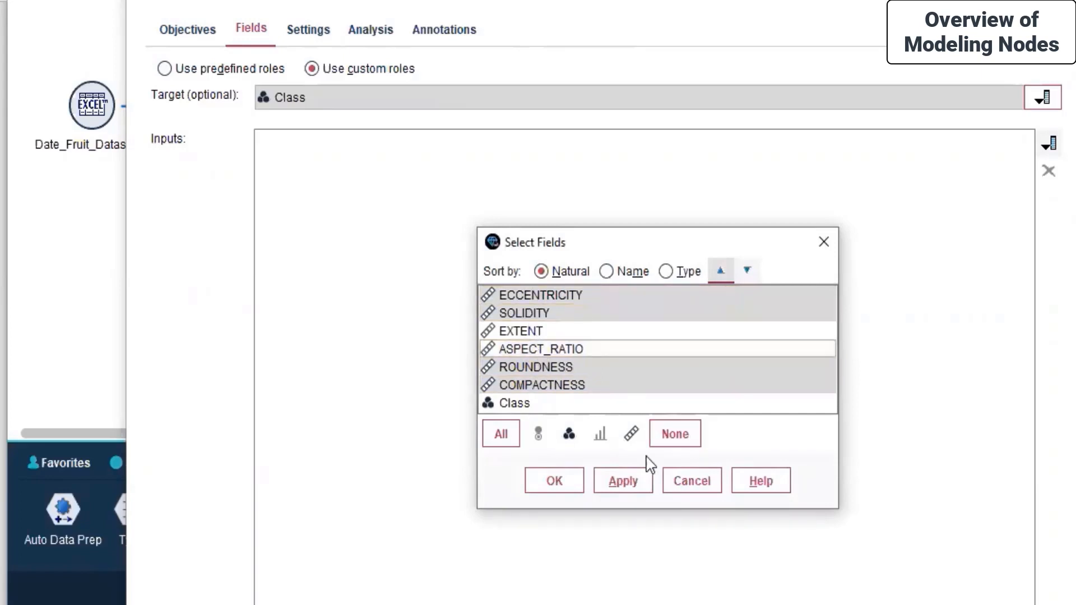
left_click(623, 481)
left_click(547, 489)
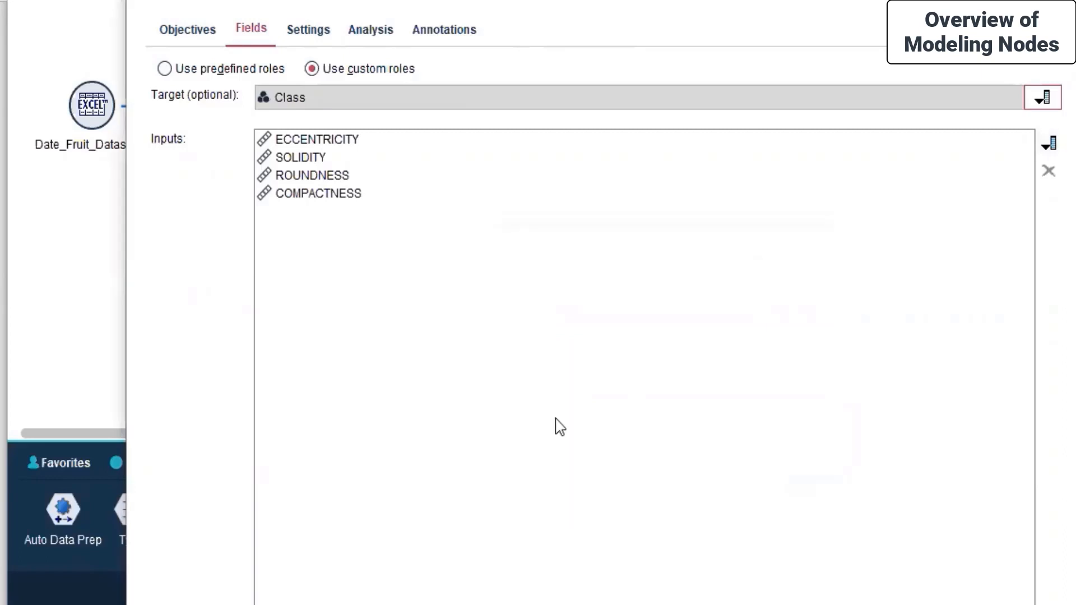
Browse the Settings, Analysis and Annotations tabs and run Analyze Data
left_click(308, 34)
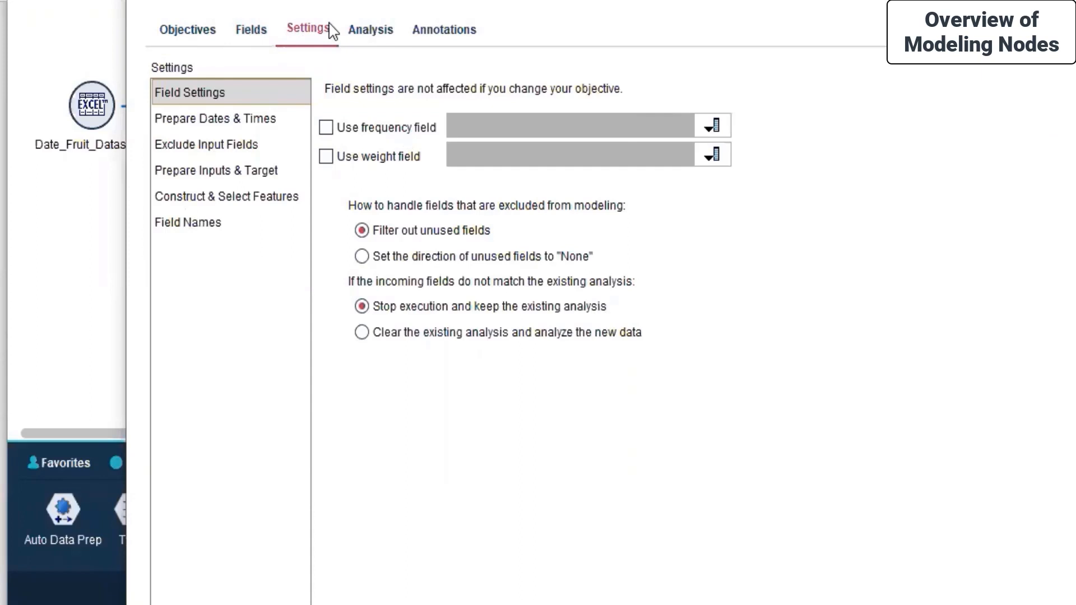
left_click(361, 30)
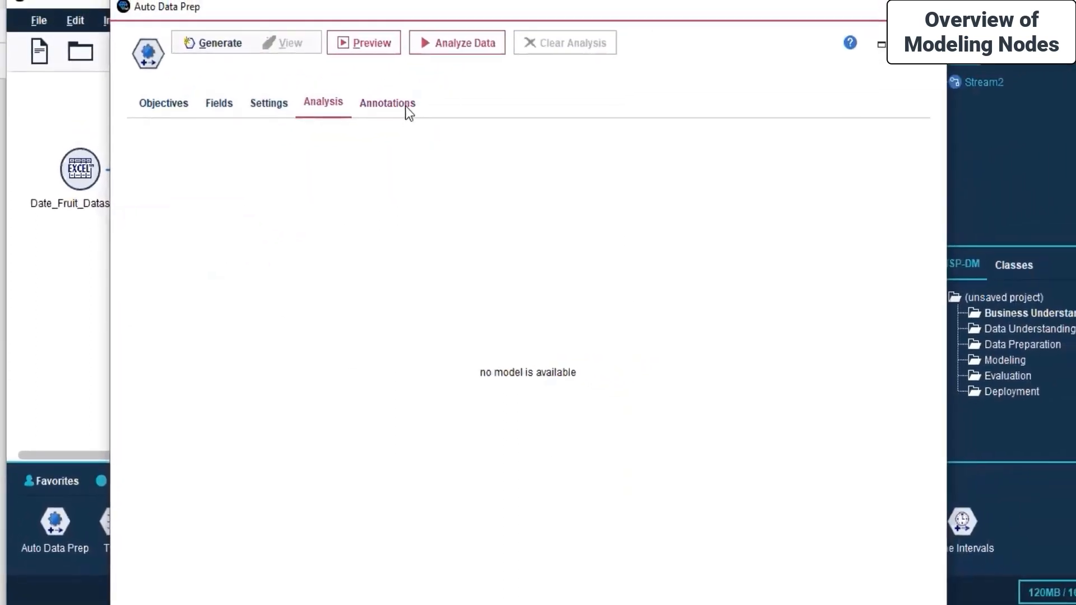
left_click(427, 76)
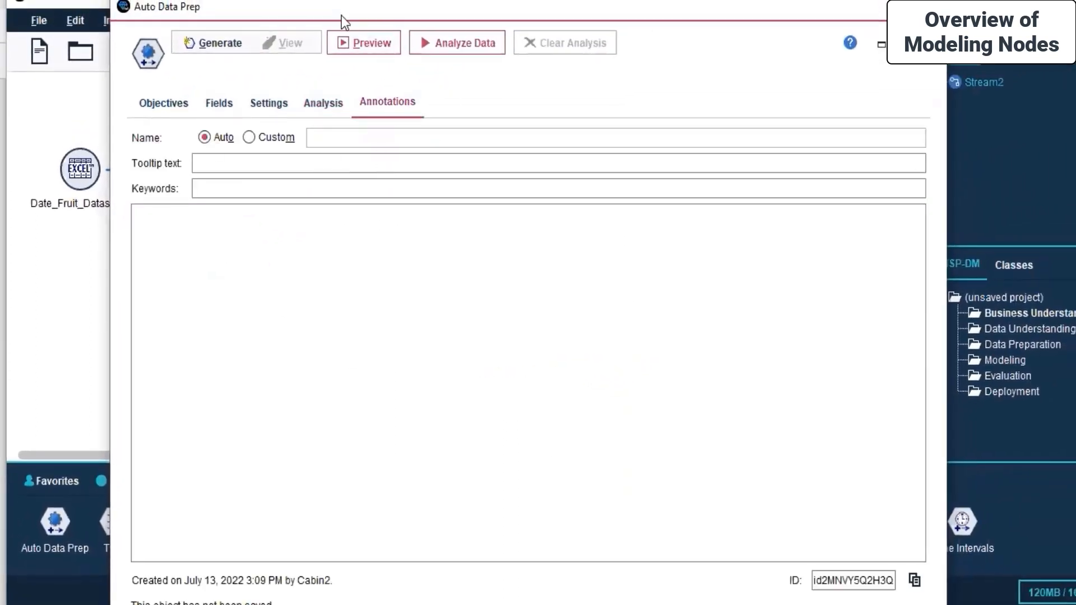
left_click(426, 50)
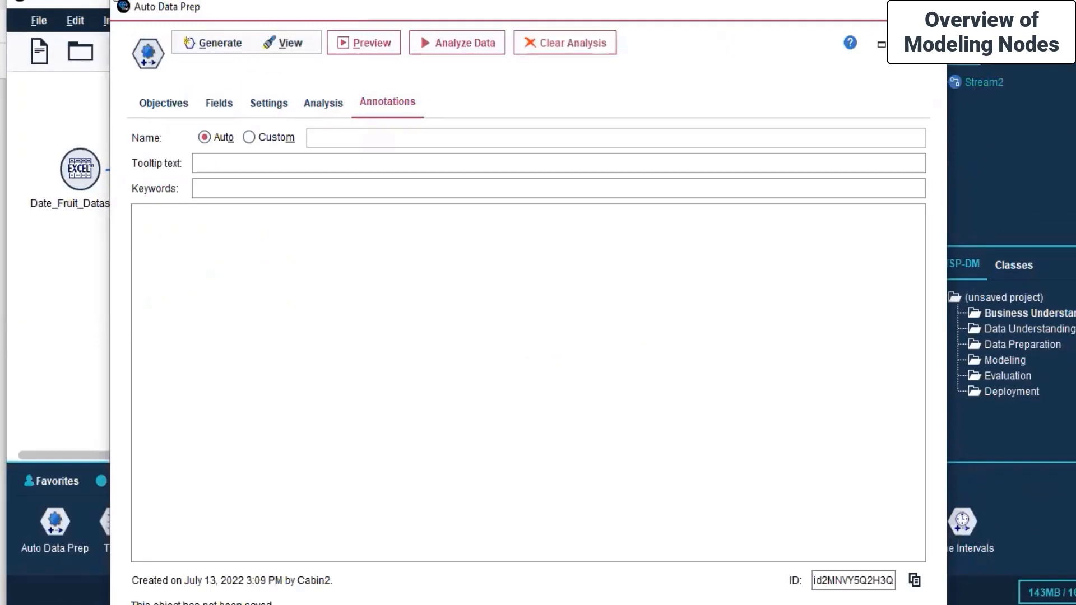
Review each settings page, rerun the data analysis, and close the dialog with OK
left_click_drag(113, 1, 230, 155)
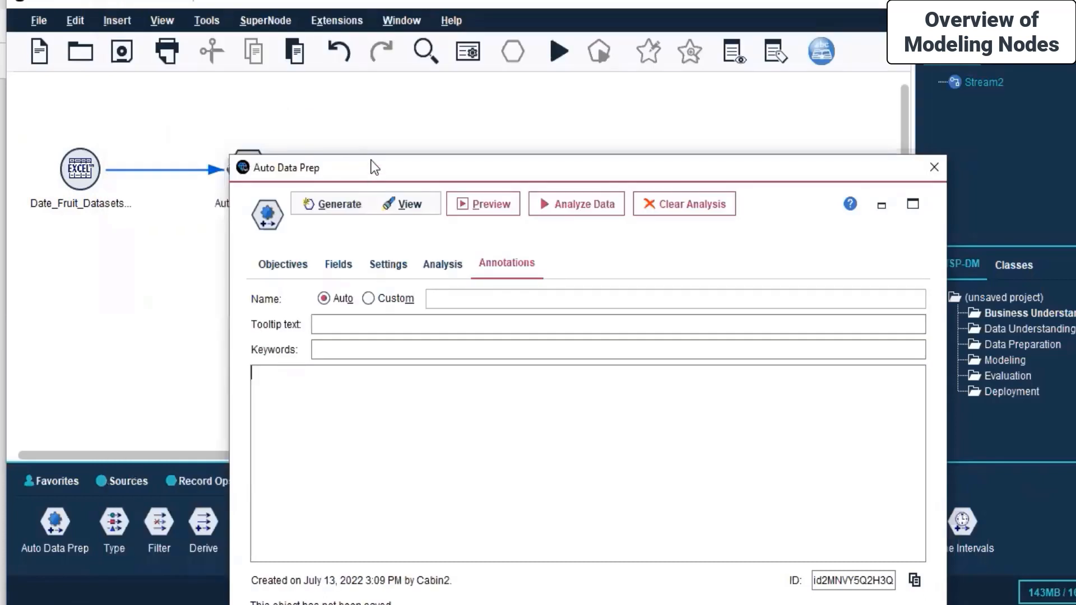
left_click_drag(588, 167, 504, 79)
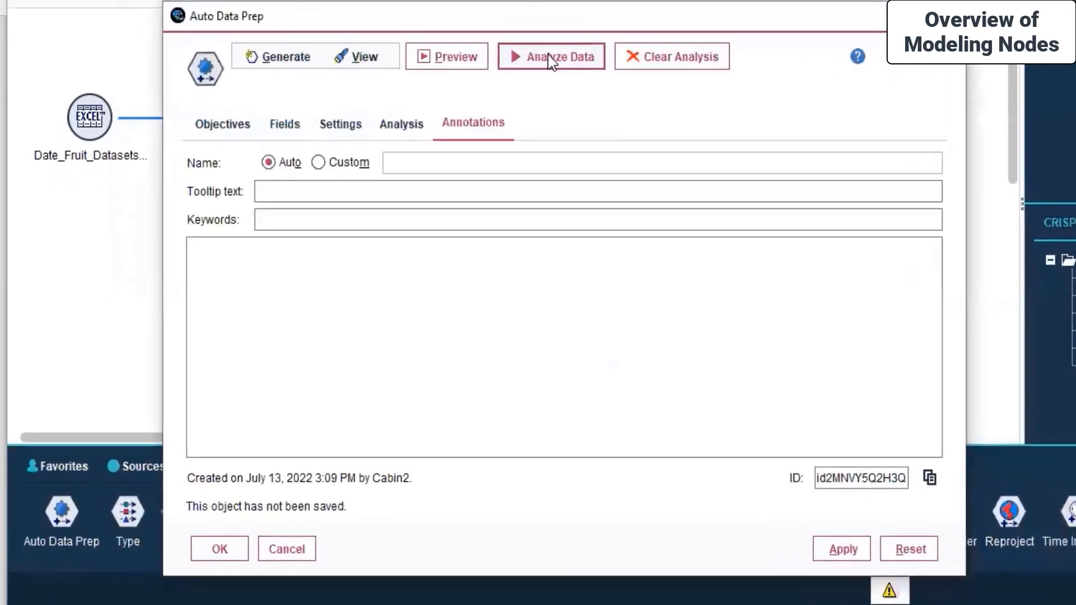
left_click(255, 120)
left_click(293, 120)
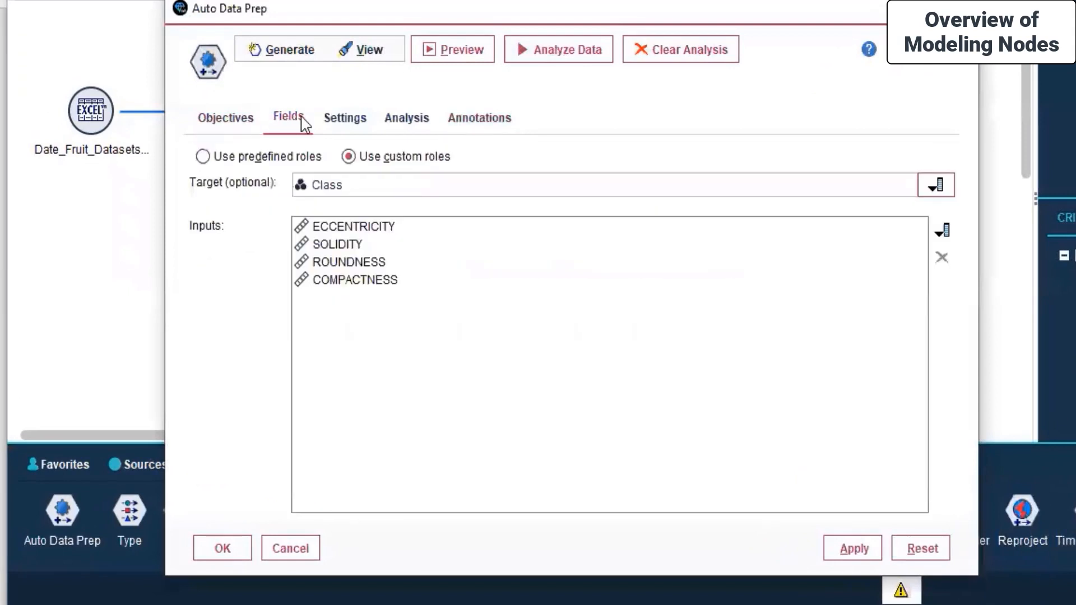
left_click(343, 119)
left_click(413, 124)
left_click(466, 121)
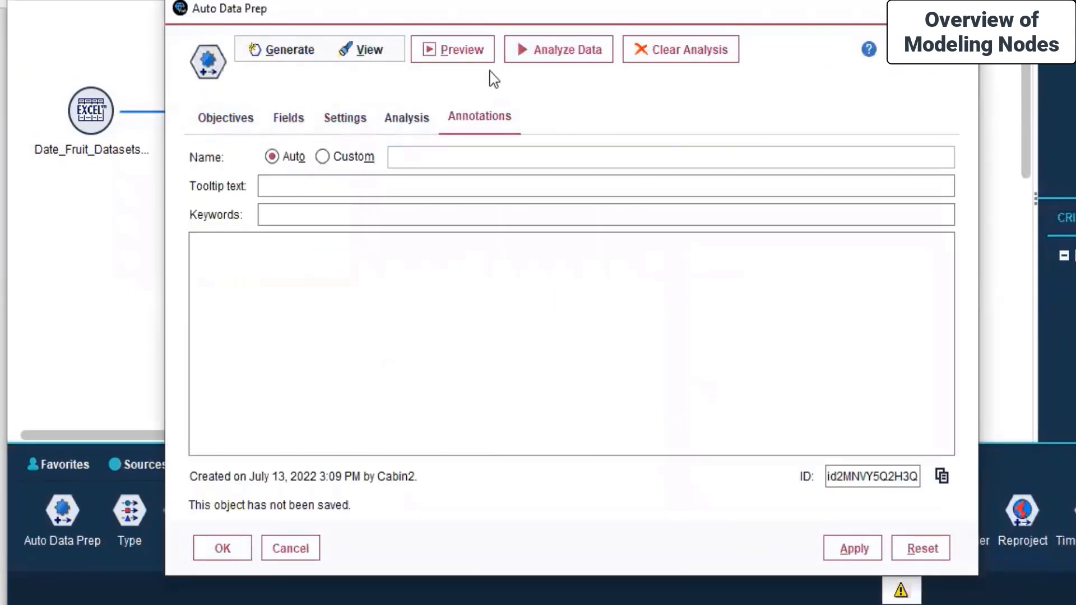
left_click(538, 49)
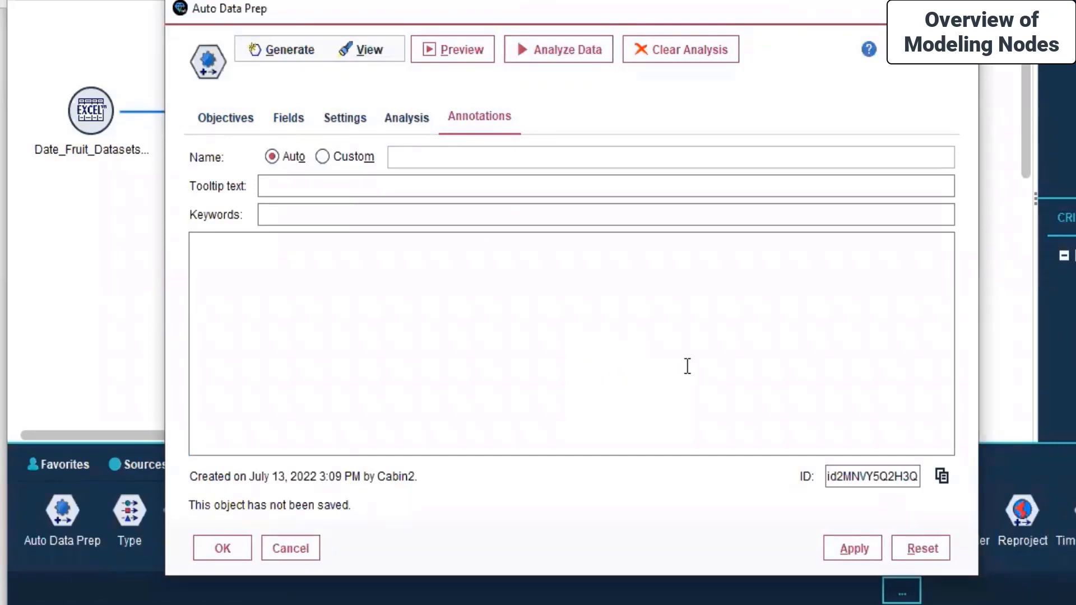
left_click(212, 552)
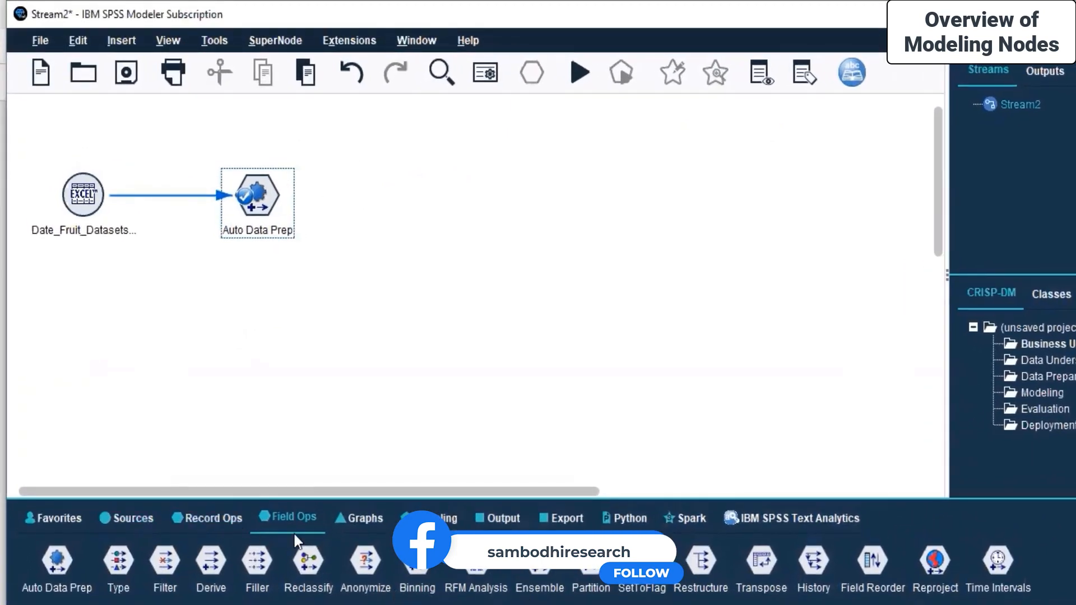
Place a Linear node from the Modeling palette to the right of Auto Data Prep
left_click(458, 521)
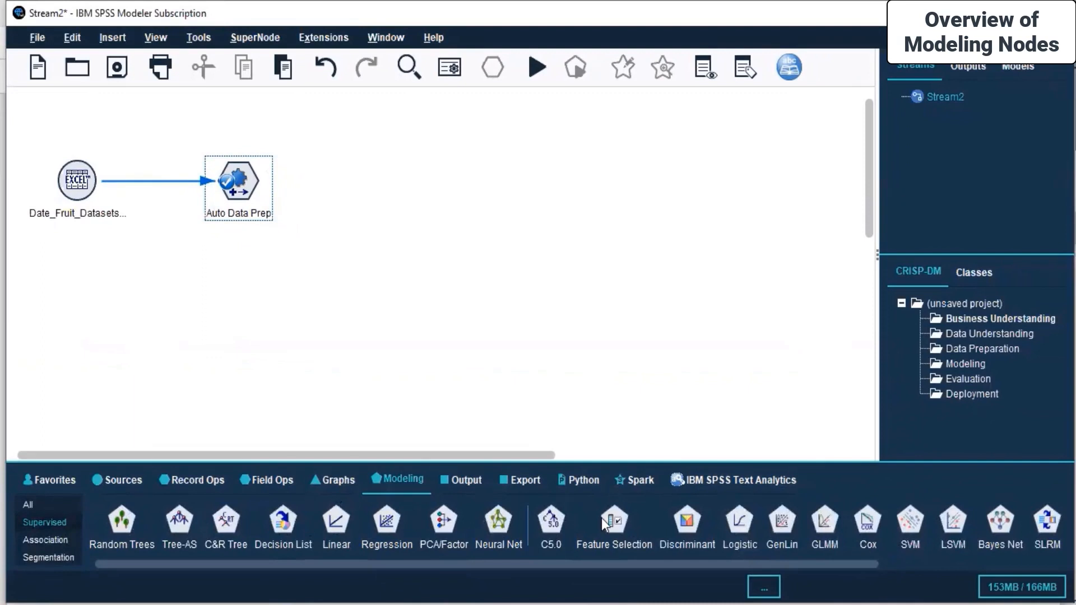
left_click_drag(677, 564, 410, 564)
left_click(340, 526)
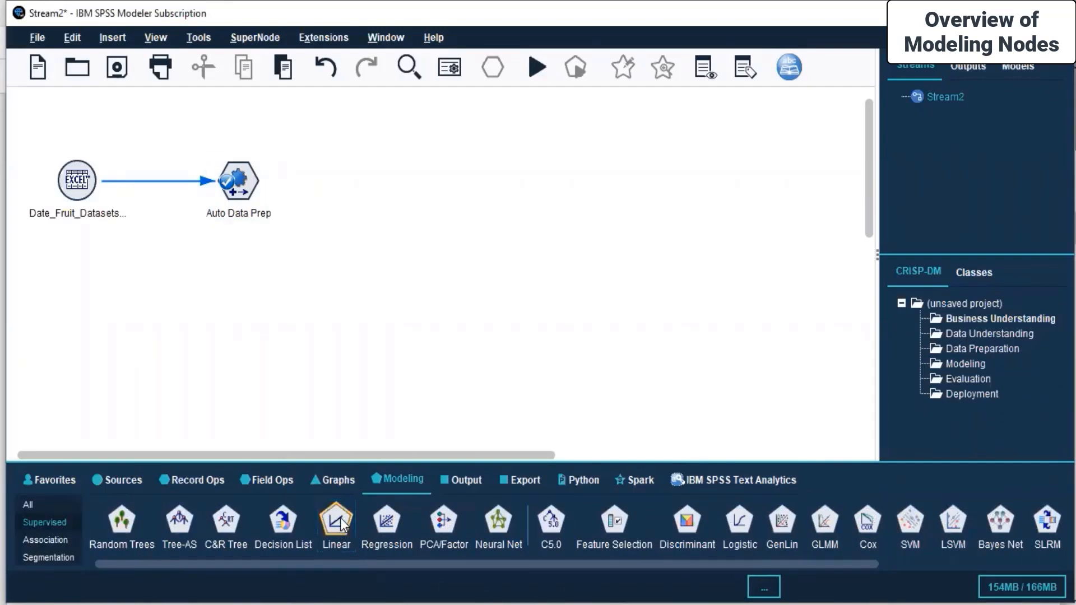
left_click(359, 186)
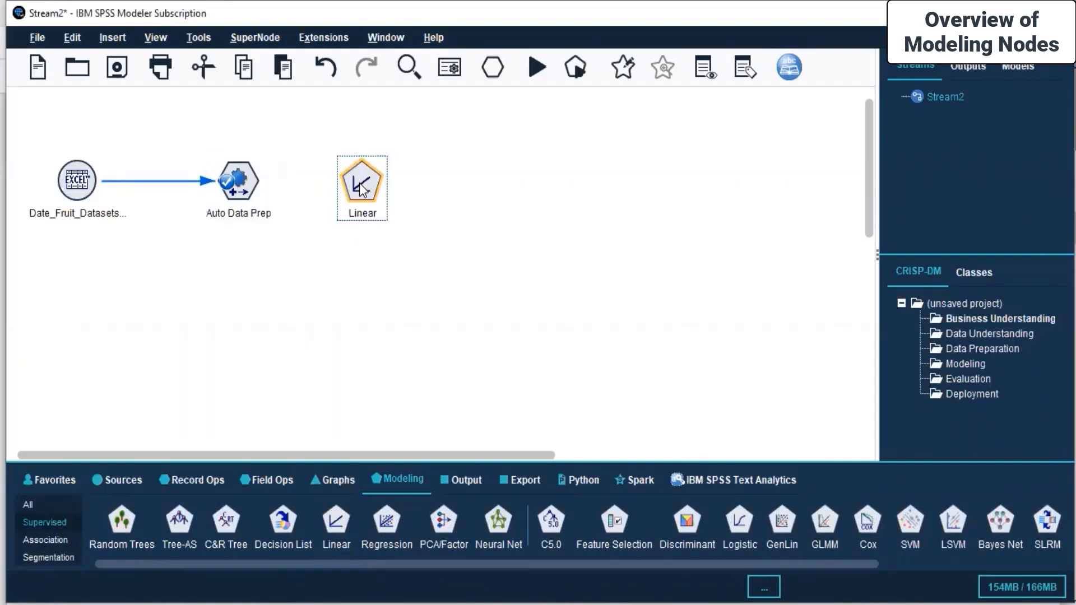
Link Auto Data Prep into the new Linear node, labelled No Targets
left_click(241, 183)
right_click(242, 184)
left_click(287, 218)
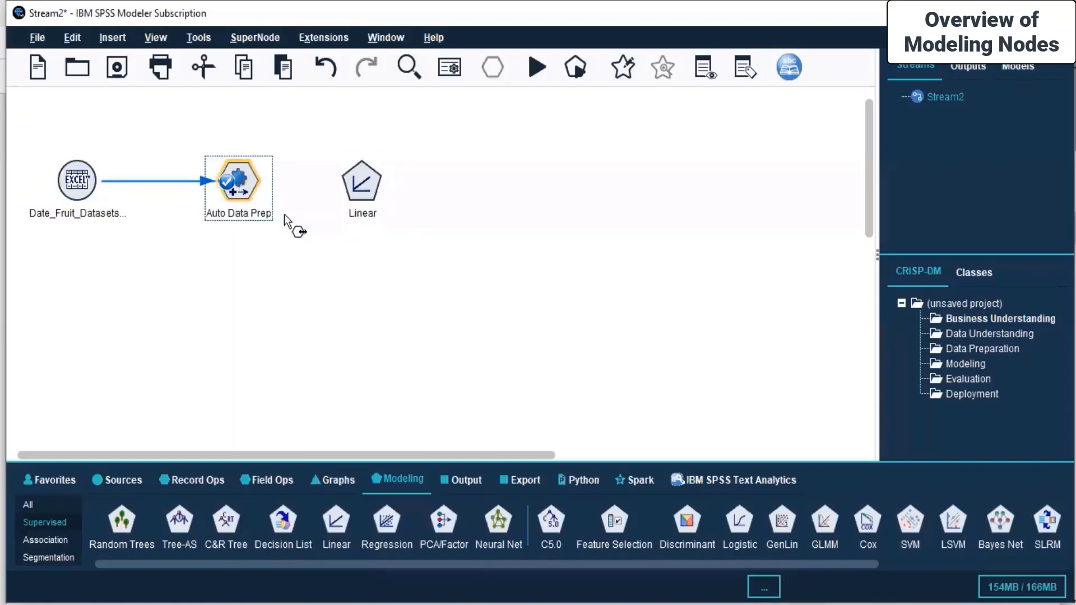
left_click(360, 188)
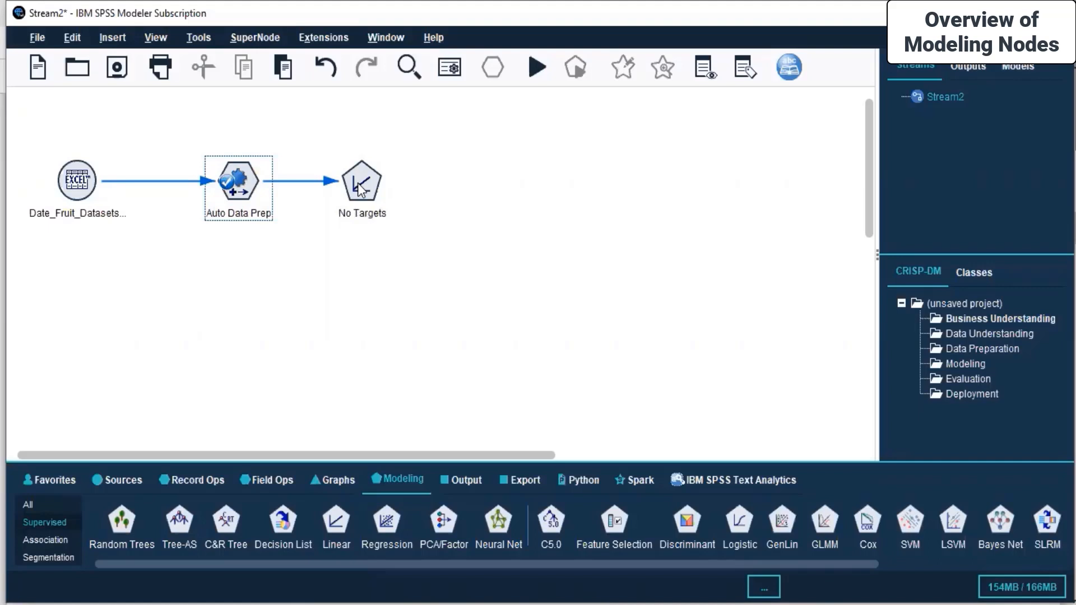
left_click(359, 188)
right_click(362, 190)
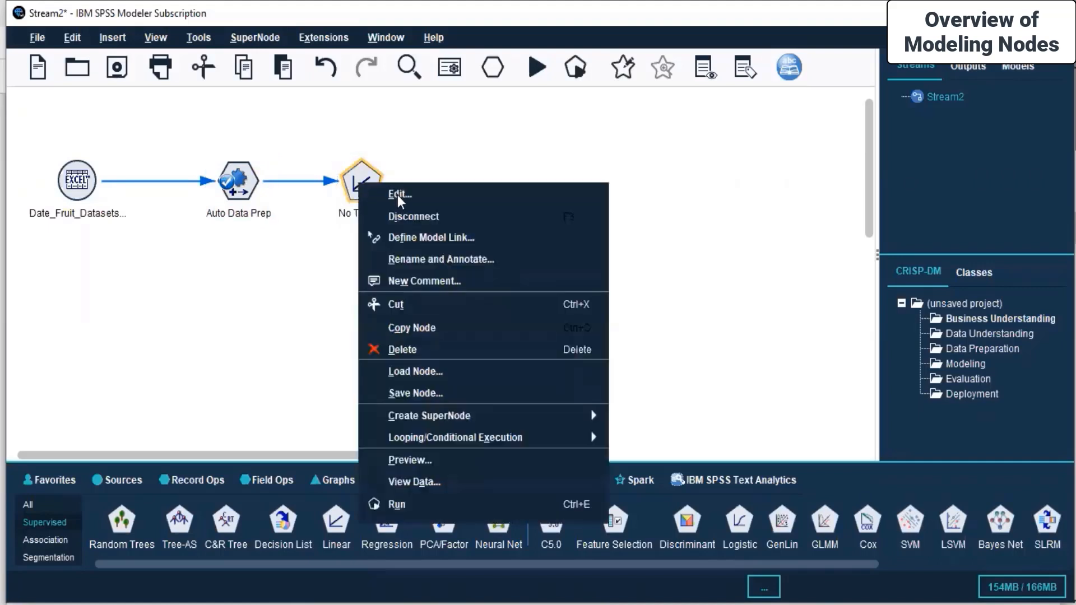
left_click(398, 195)
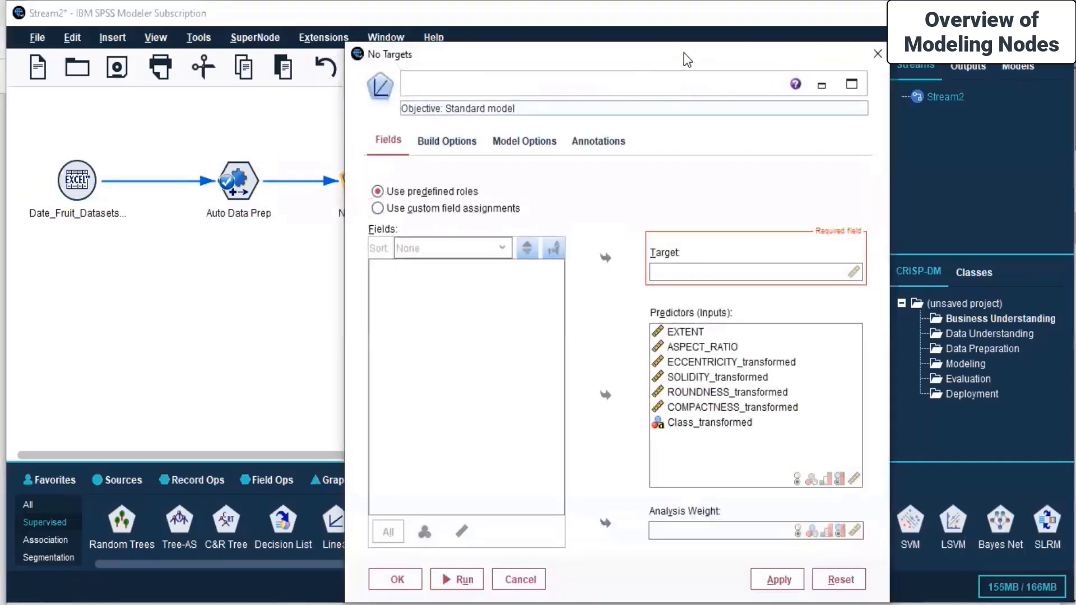
Use custom field assignments and make ASPECT_RATIO the Linear model's target
left_click_drag(684, 53, 886, 37)
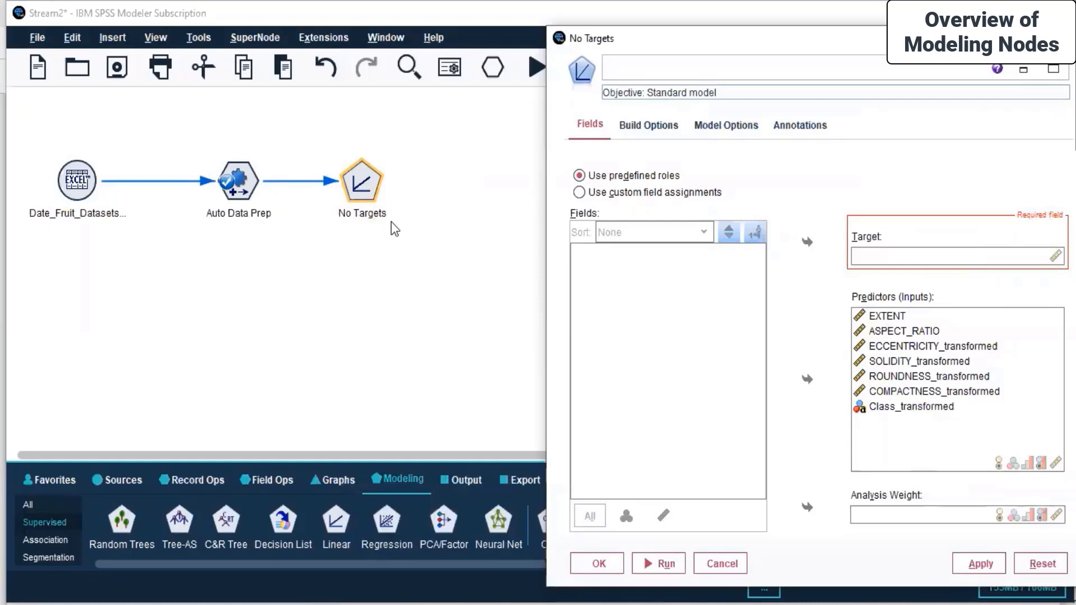
left_click_drag(784, 38, 526, 43)
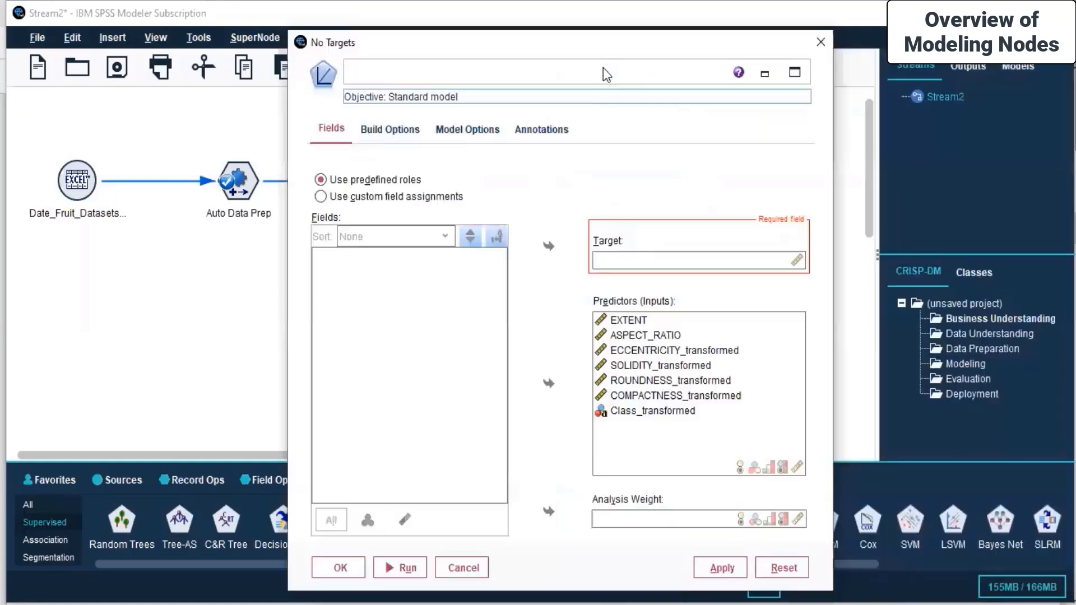
left_click(374, 191)
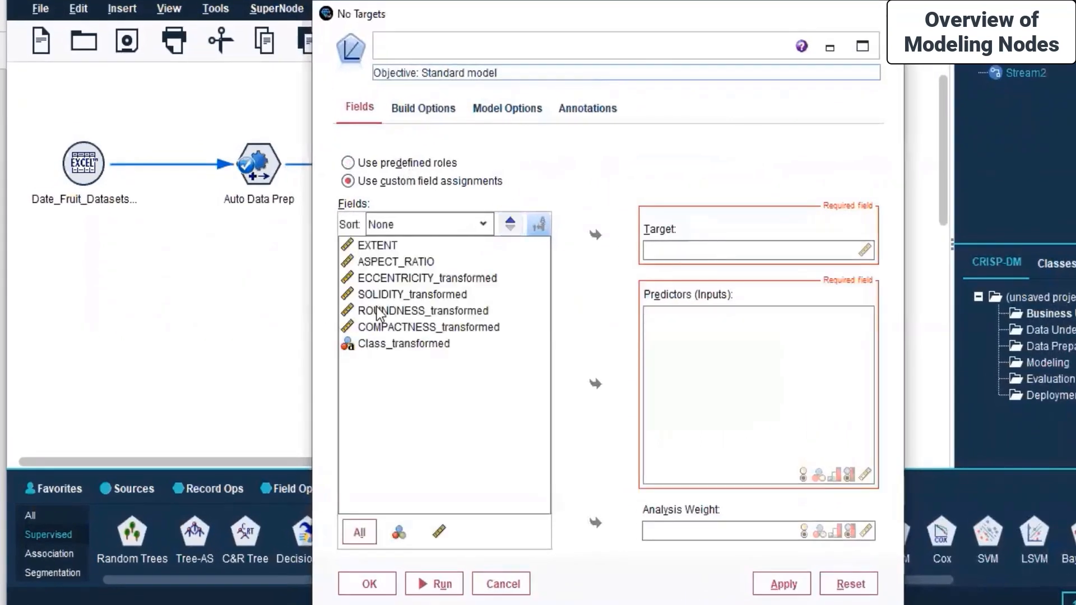
left_click(386, 261)
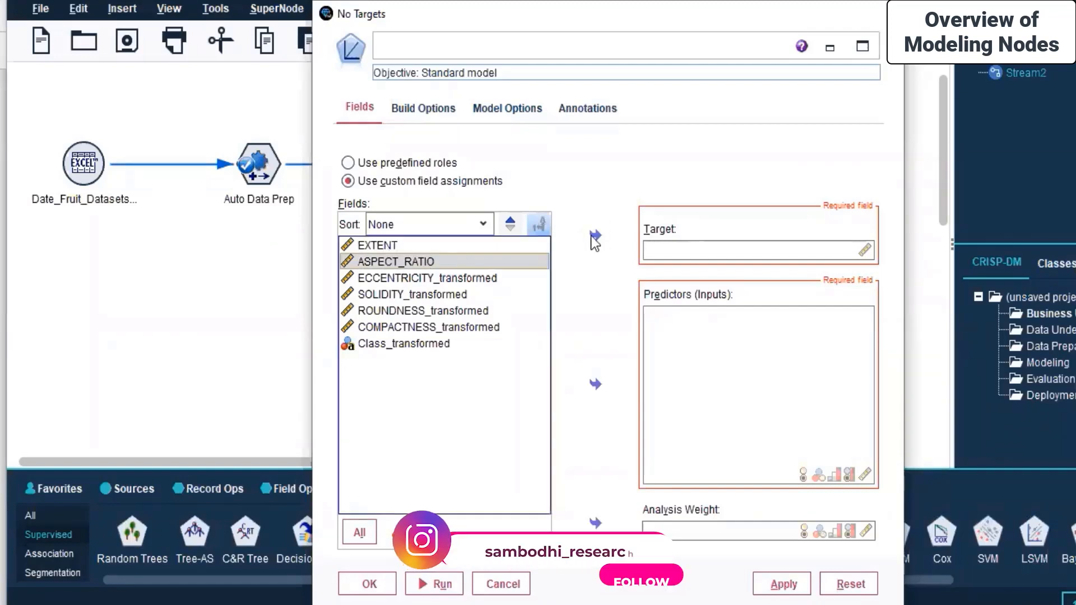
left_click(596, 236)
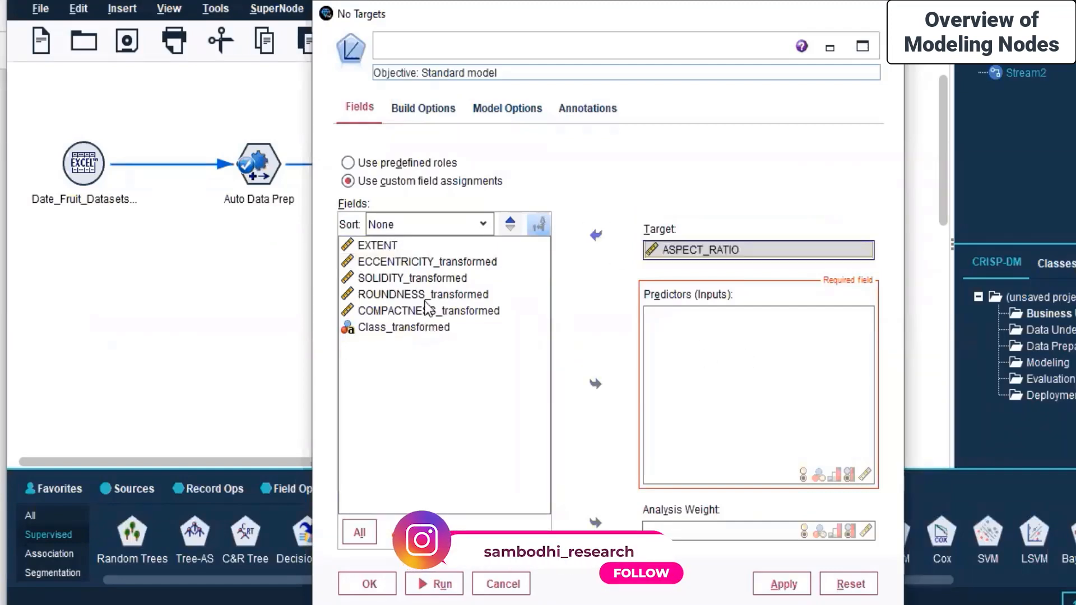
Add the ECCENTRICITY, SOLIDITY, ROUNDNESS and COMPACTNESS transformed fields as predictors
left_click(491, 264)
left_click_drag(488, 261, 457, 311)
left_click(595, 386)
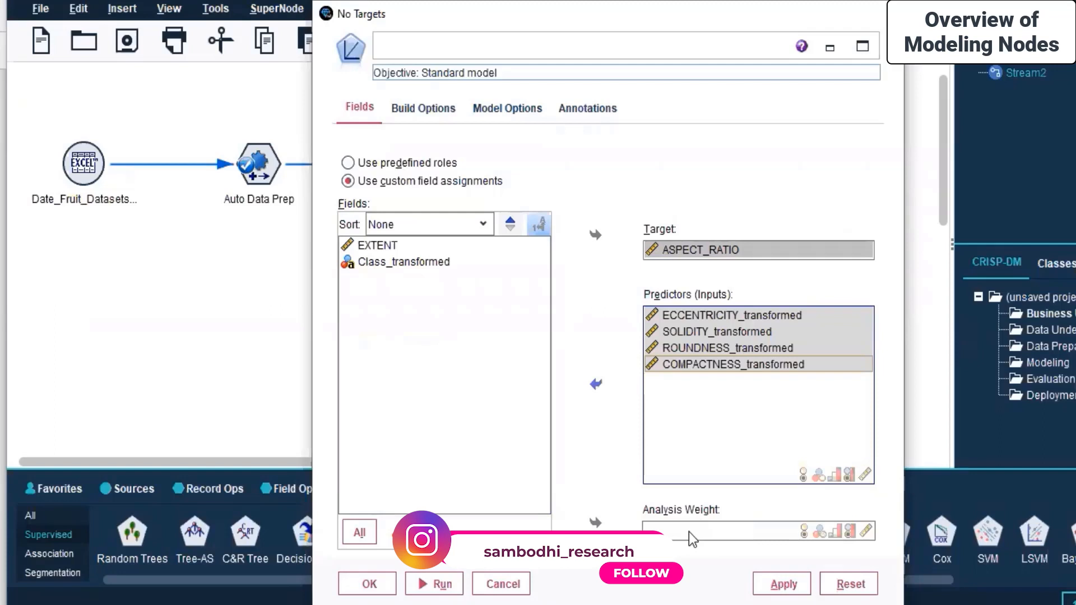
left_click(604, 426)
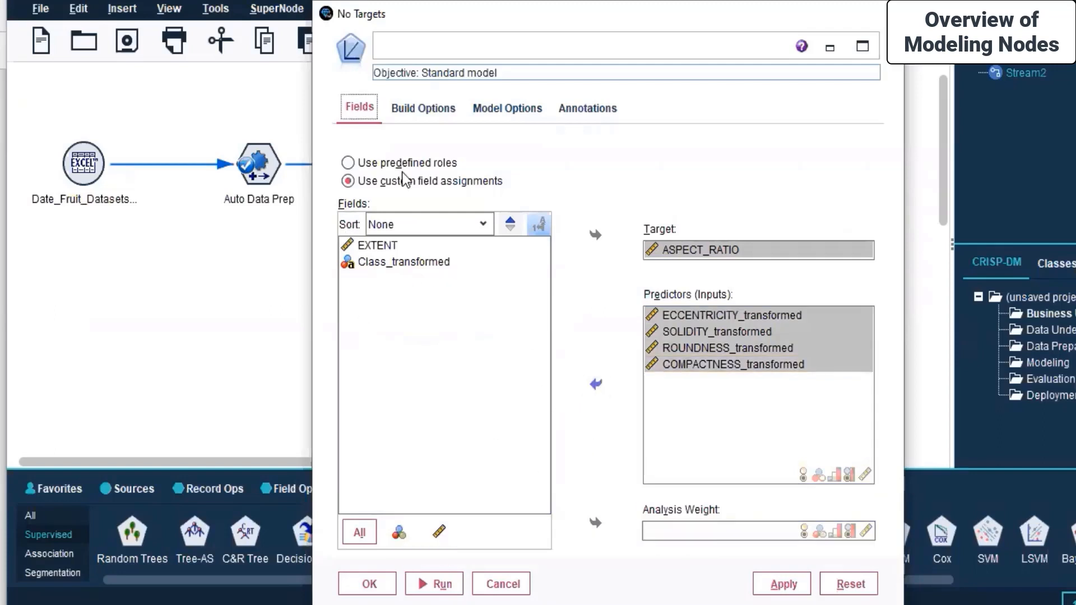
left_click(413, 109)
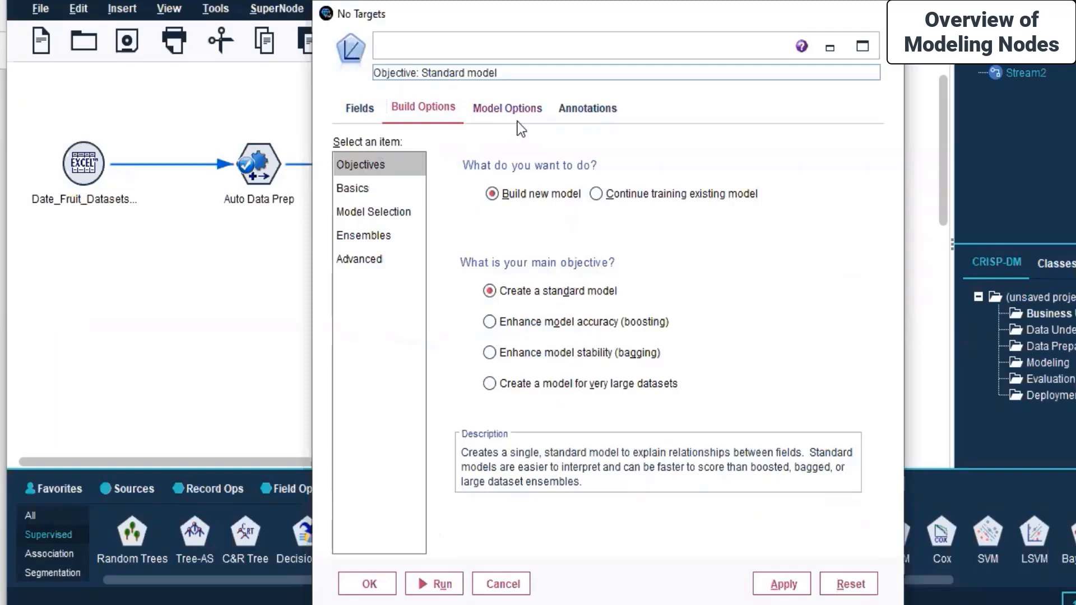
Review the Basics, Model Selection, Ensembles and Advanced pages, including random seed 54752075 and automatic model naming
left_click(352, 190)
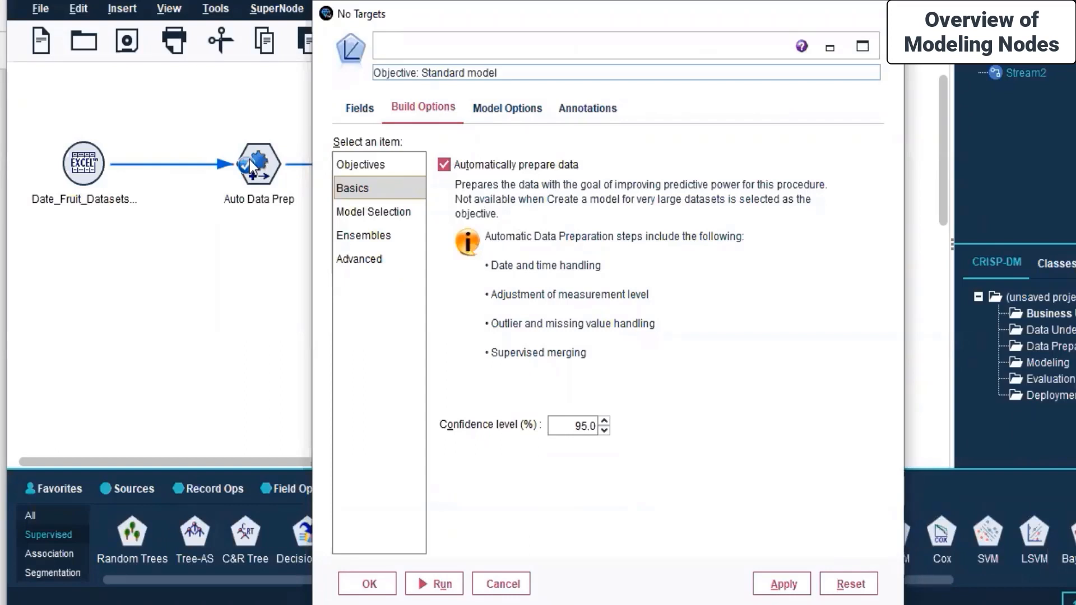
left_click(389, 214)
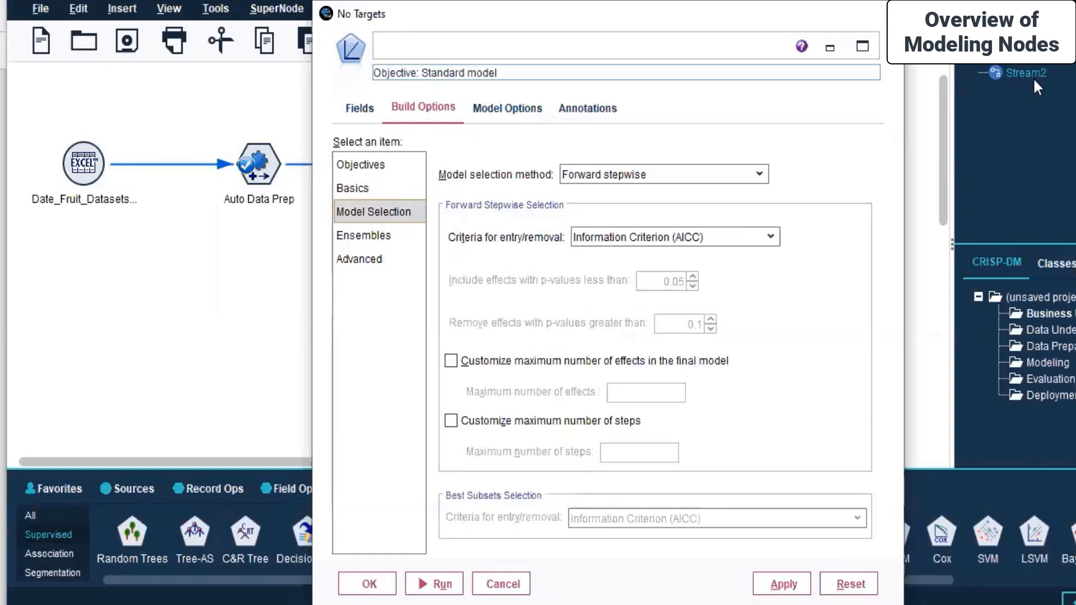
left_click(369, 236)
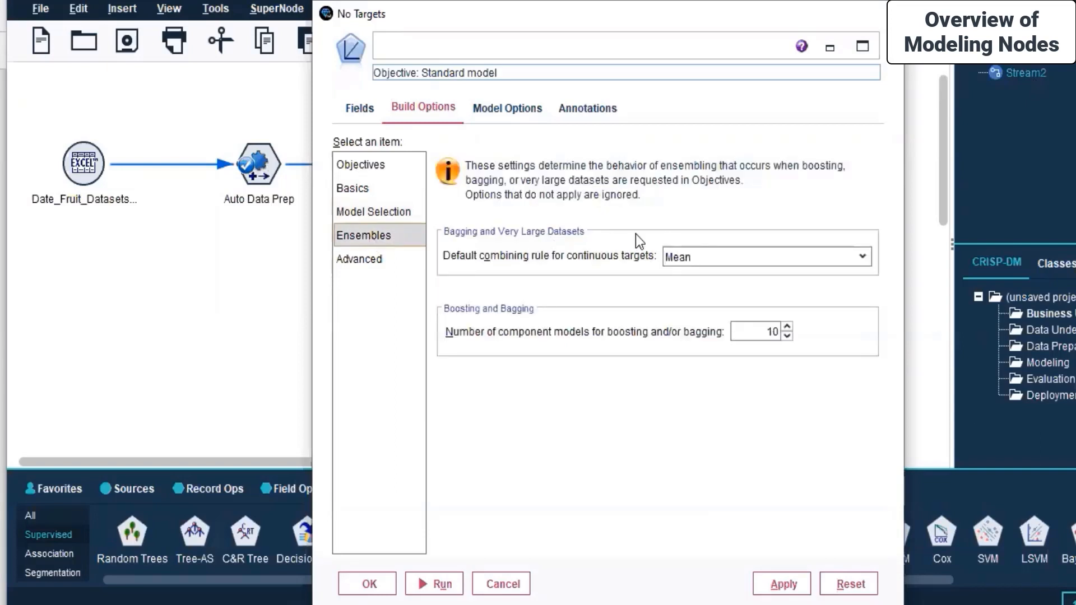
left_click(362, 270)
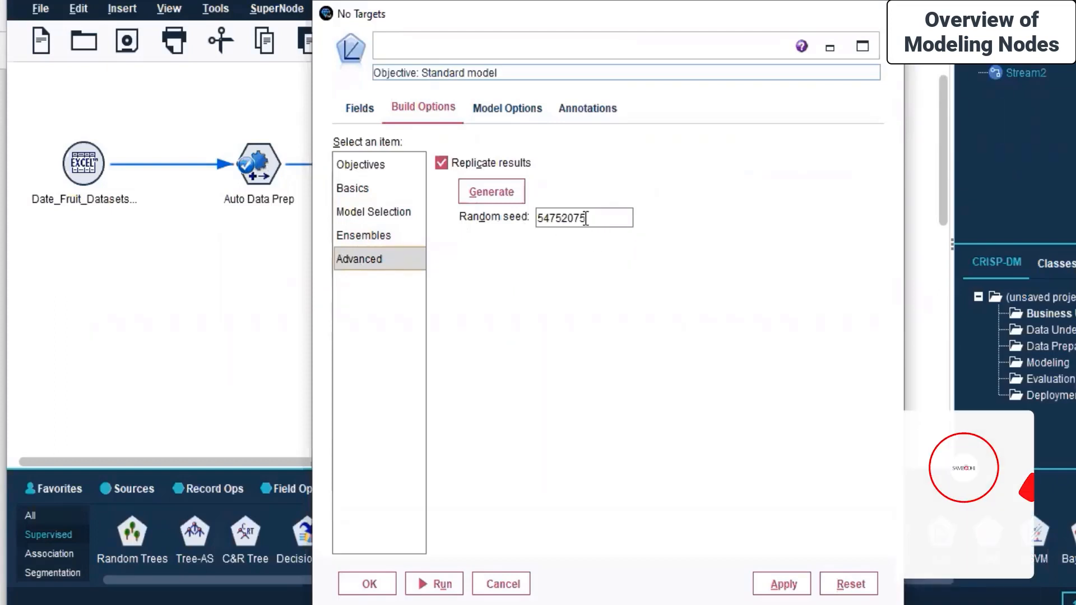
left_click(495, 112)
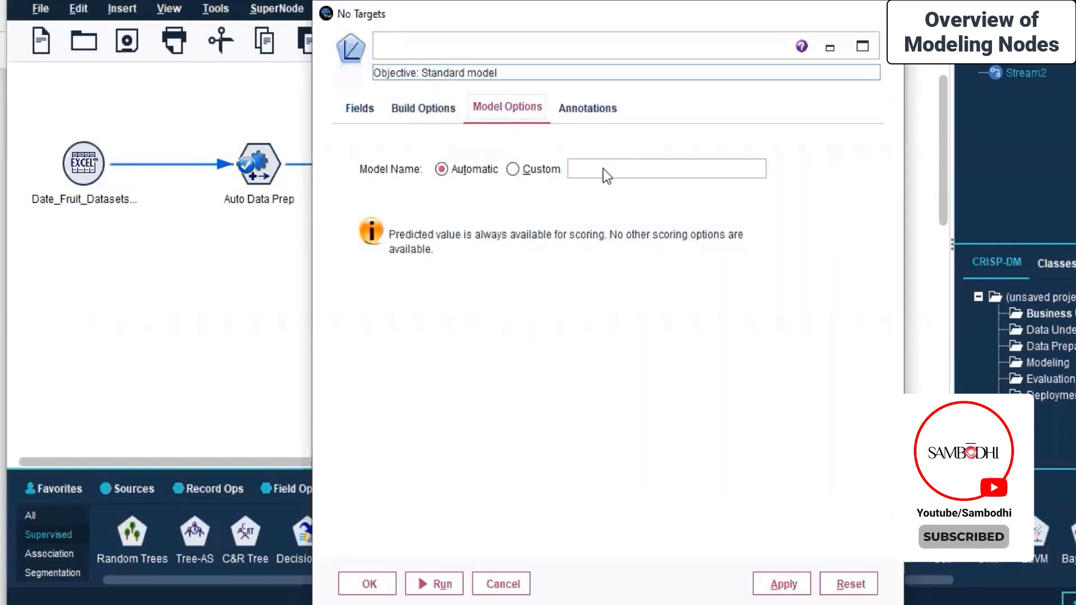
Check the Annotations tab and confirm with OK, leaving the node labelled ASPECT_RATIO
left_click(599, 105)
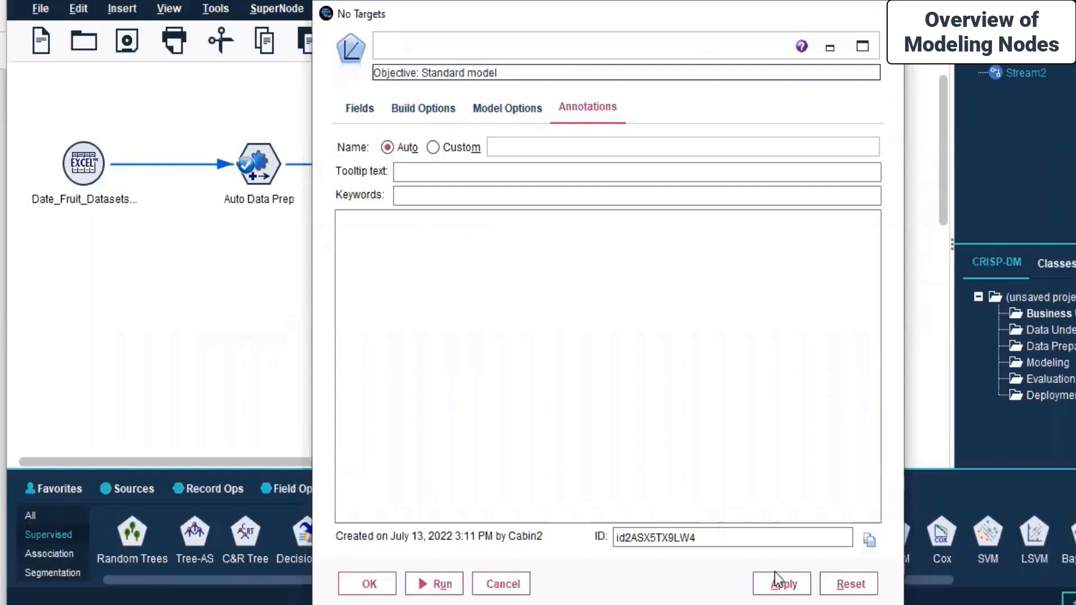
left_click(369, 584)
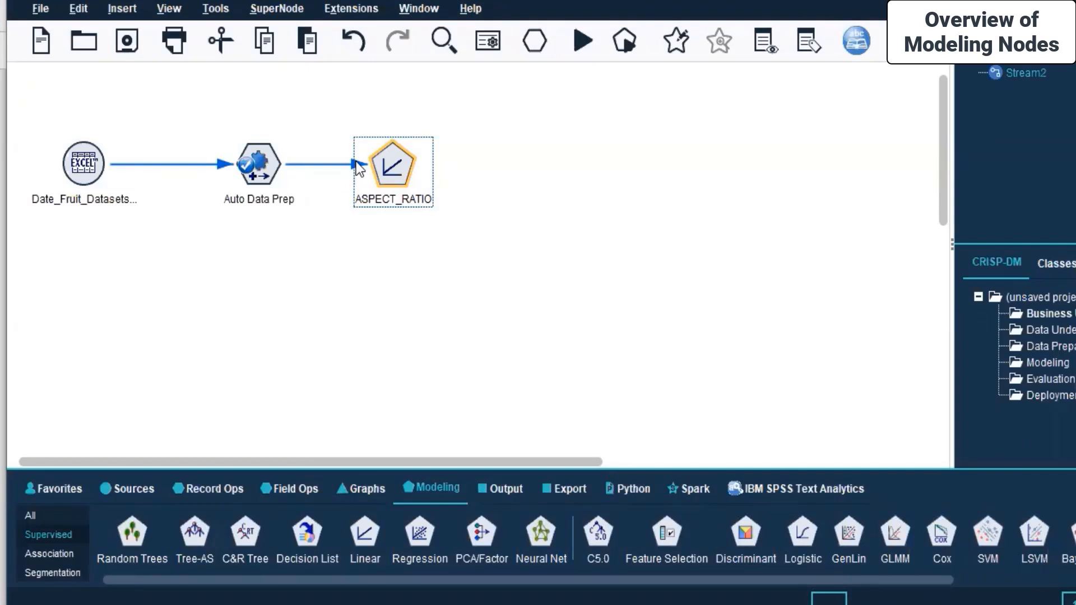
Run the stream from the Date_Fruit_Datasets Excel source node with Run From Here
right_click(402, 168)
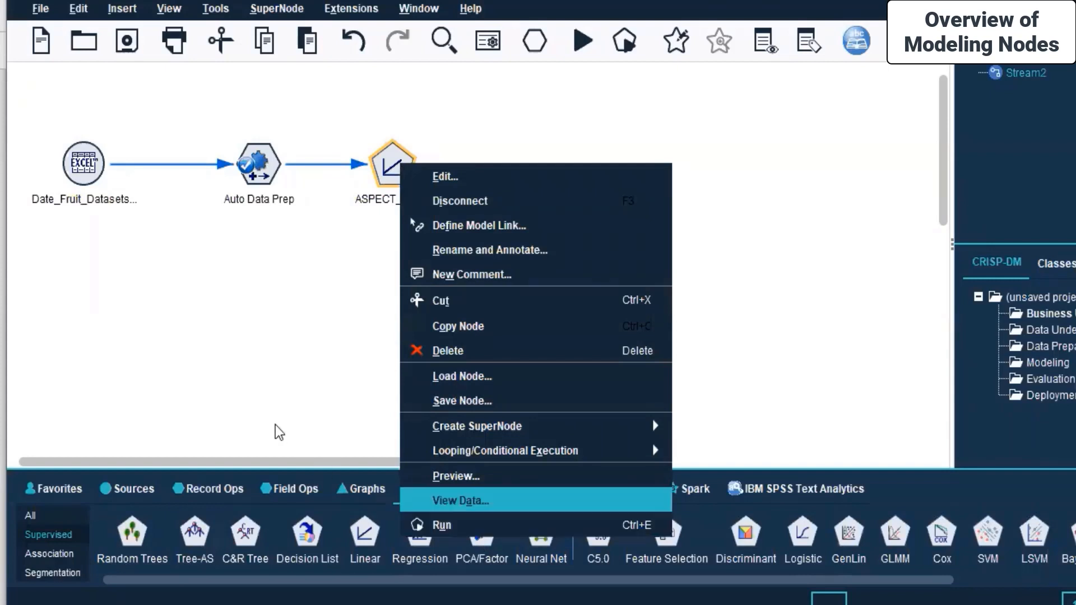
left_click(267, 408)
left_click(267, 408)
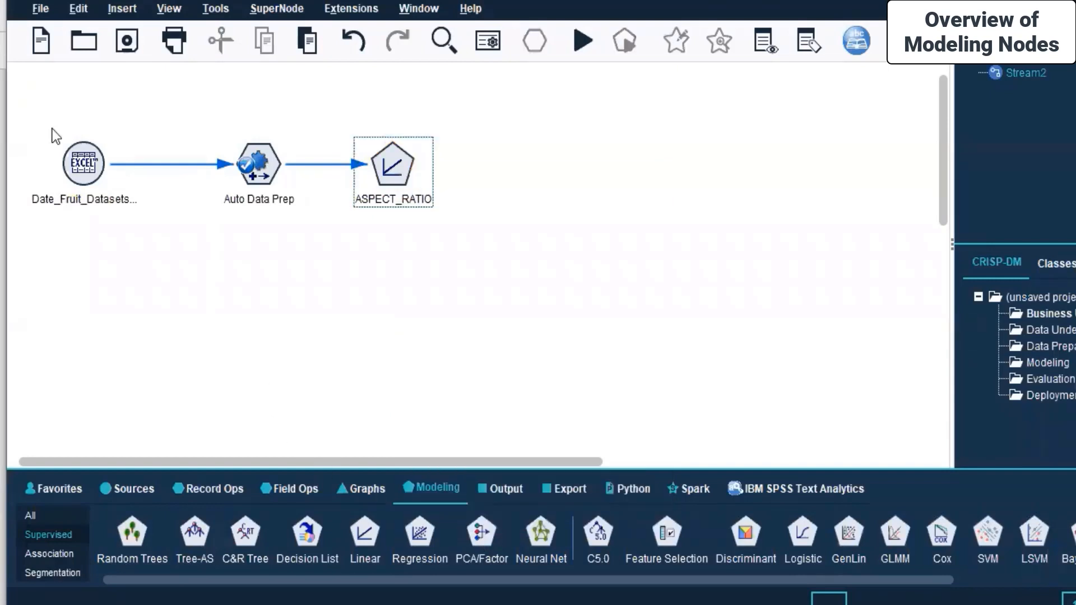
left_click(77, 175)
right_click(77, 175)
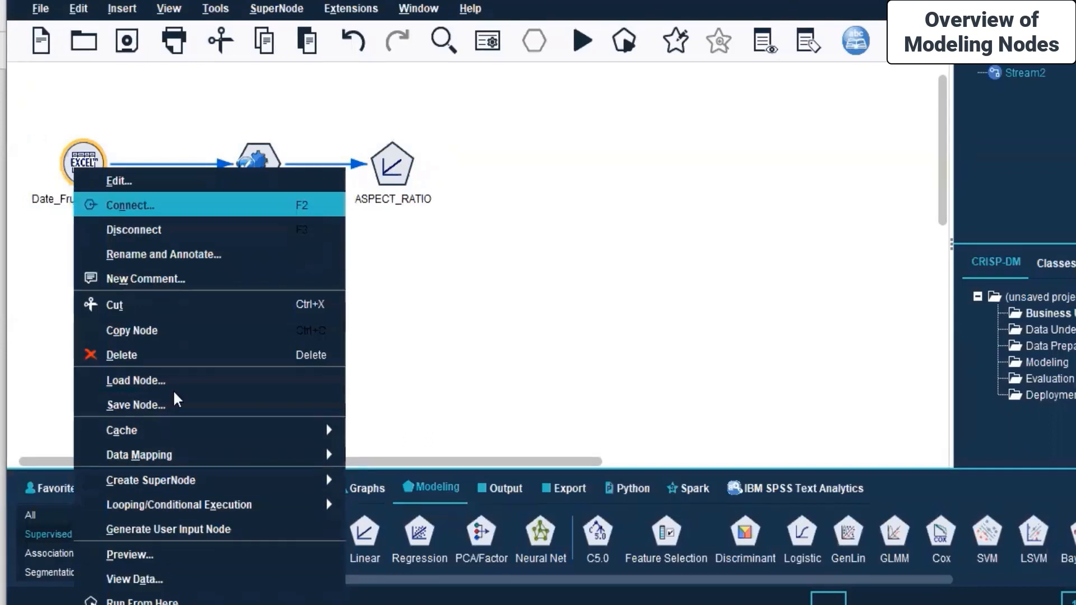
left_click(243, 602)
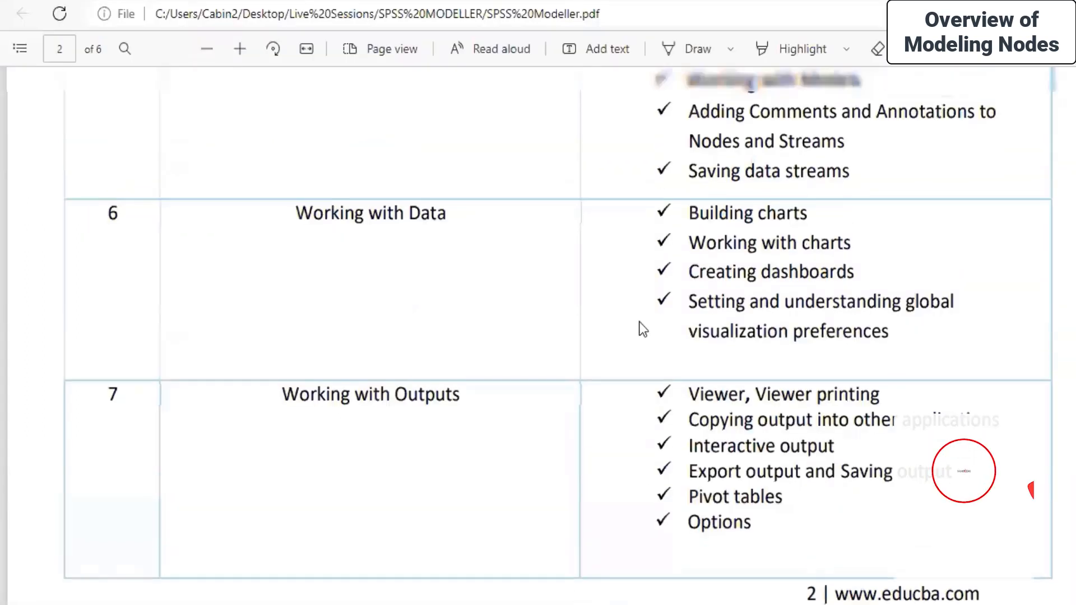
scroll(642, 328, "up", 5)
scroll(642, 329, "down", 10)
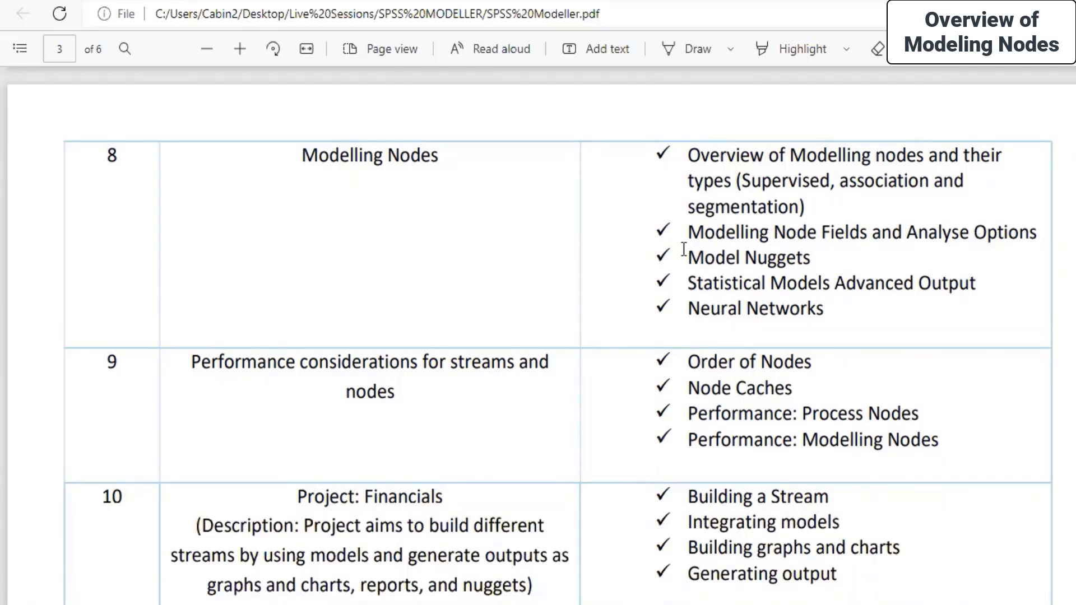
left_click_drag(685, 257, 818, 257)
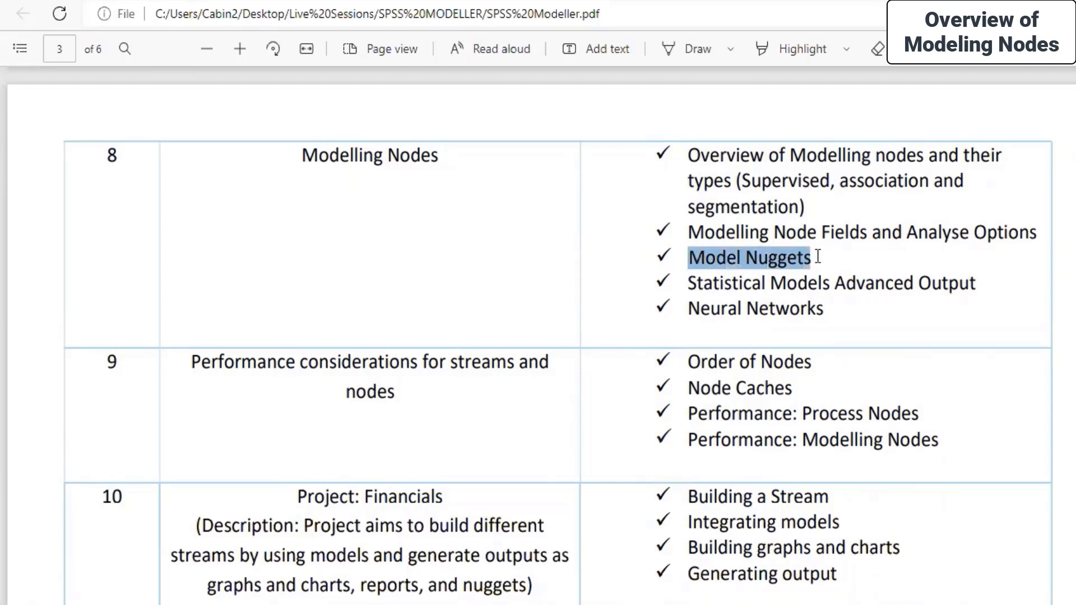
left_click(816, 255)
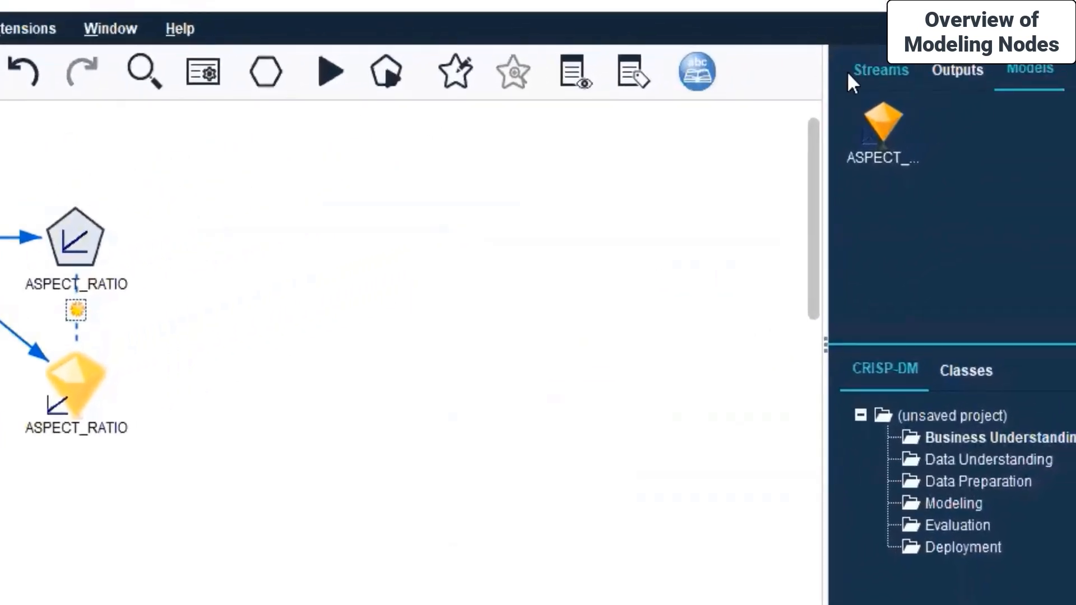
Save Stream2 under a new name, browsing to the SPSS MODELLER > Day 8 folder
left_click(863, 73)
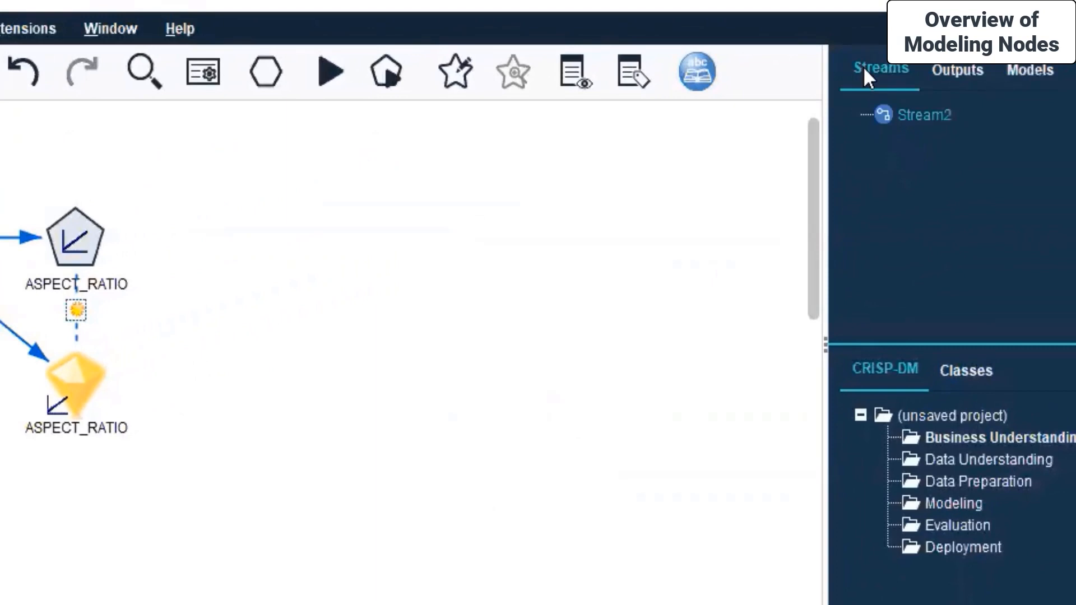
right_click(923, 116)
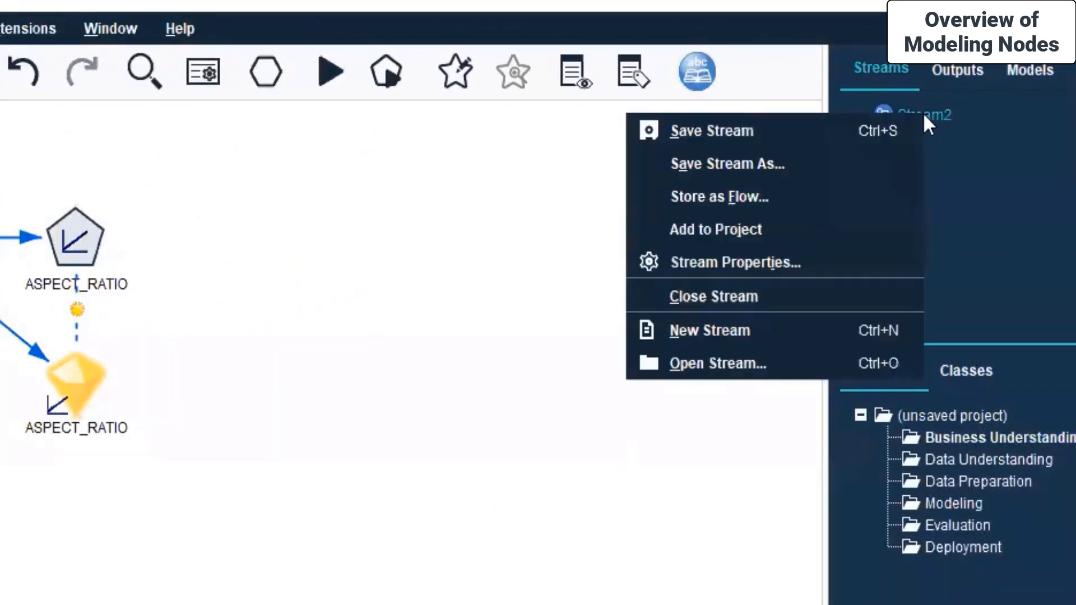
left_click(741, 164)
left_click(497, 96)
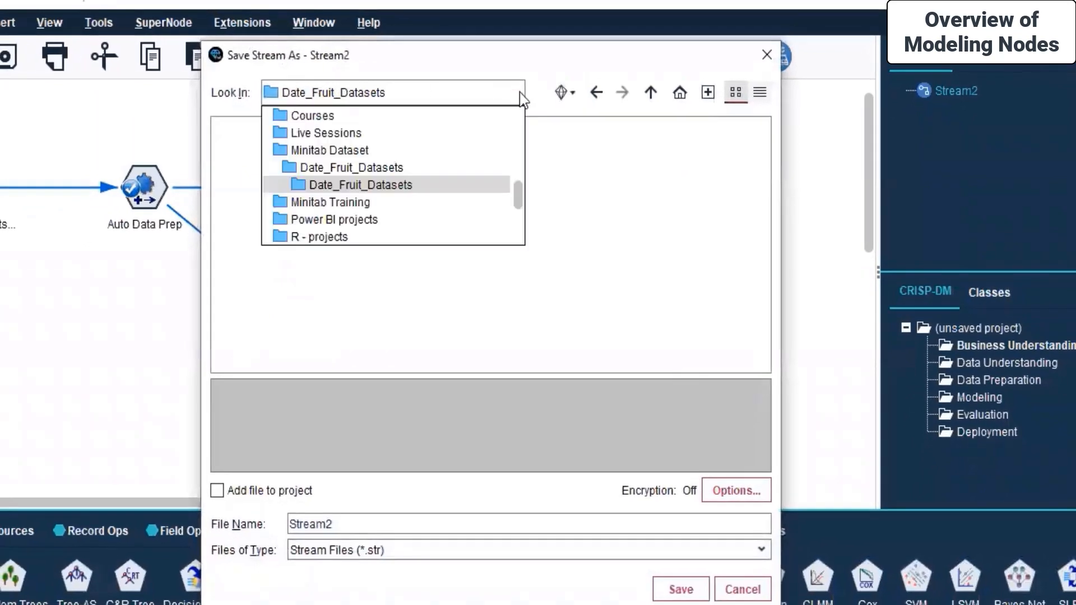
left_click(332, 132)
left_click(278, 233)
double_click(278, 232)
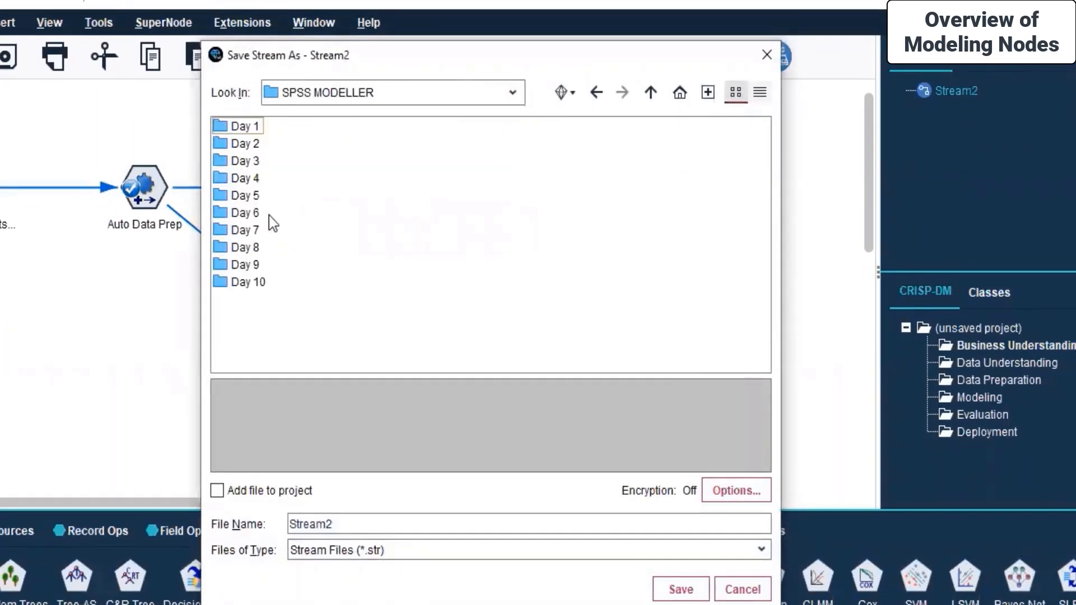
left_click(251, 237)
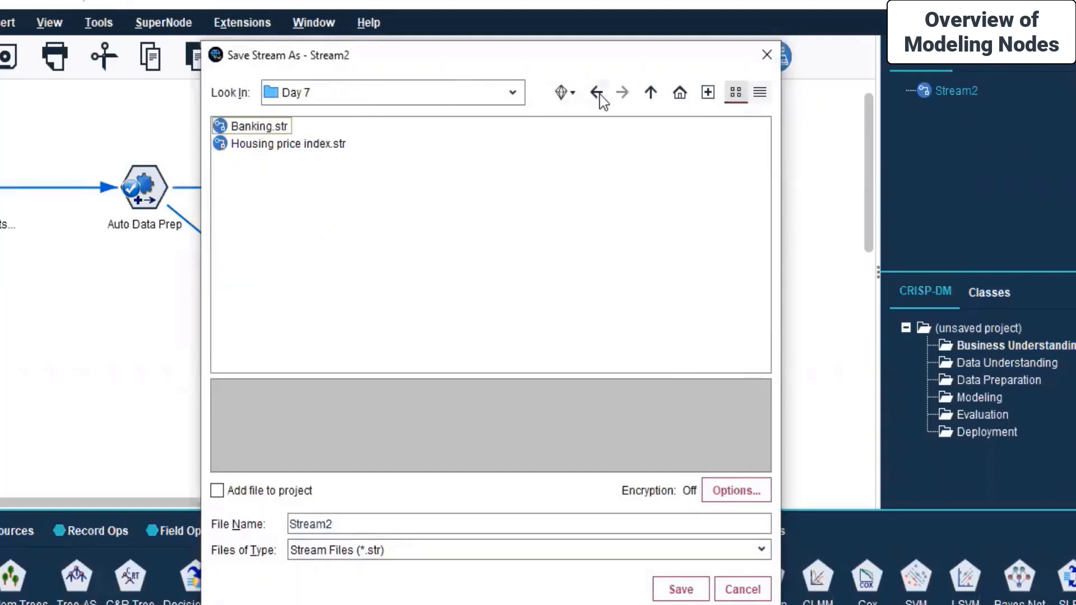
left_click(650, 92)
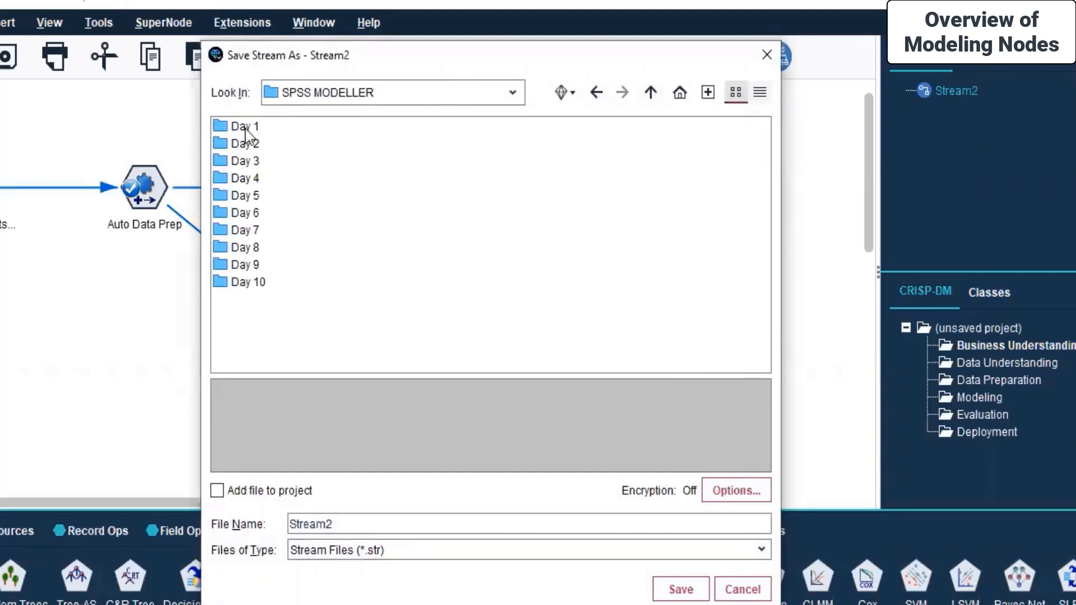
double_click(237, 247)
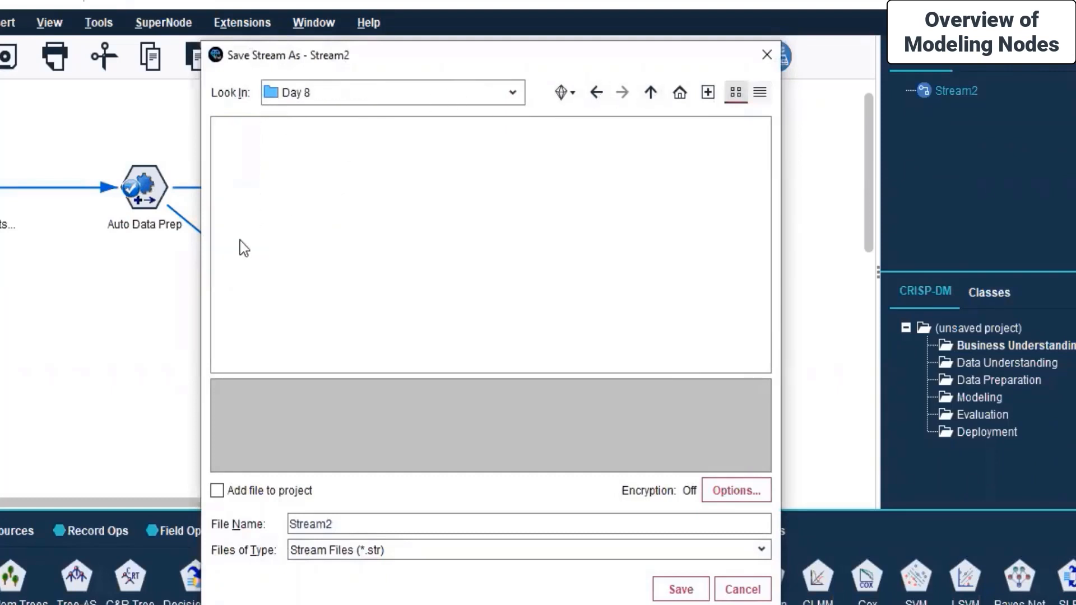
Name the file 'Date_fruit analysis' as Stream Files (*.str) and save it
double_click(398, 531)
key("BackSpace")
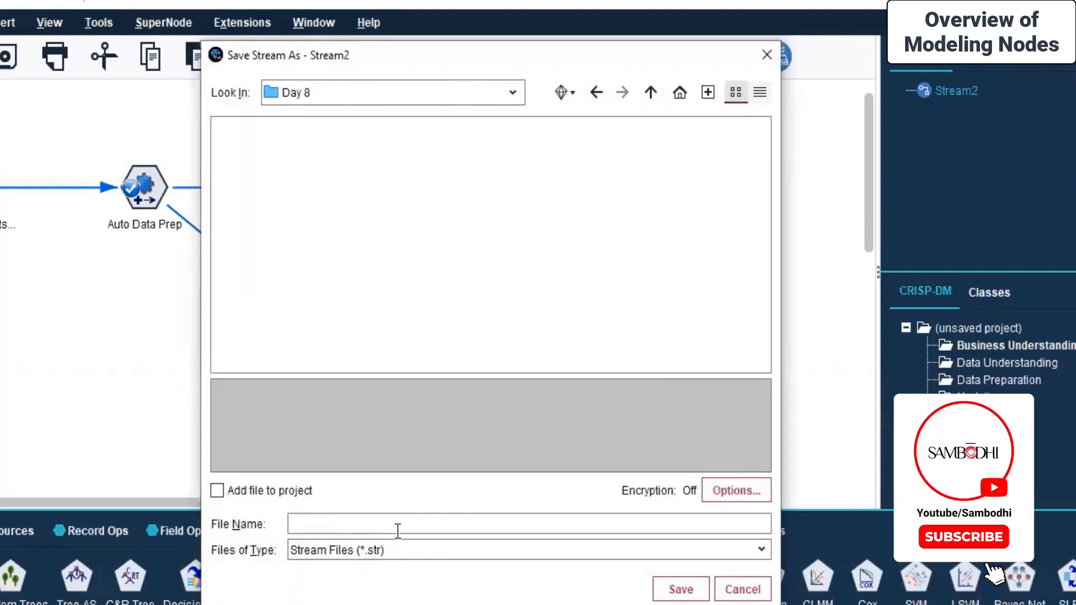
type("Date")
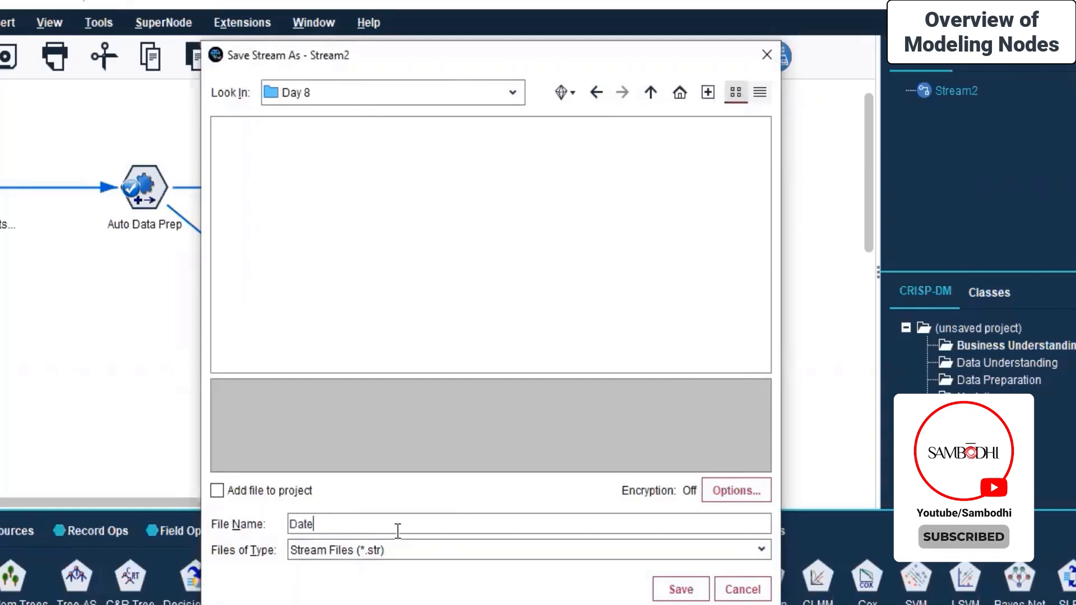
type("_fruit analysis")
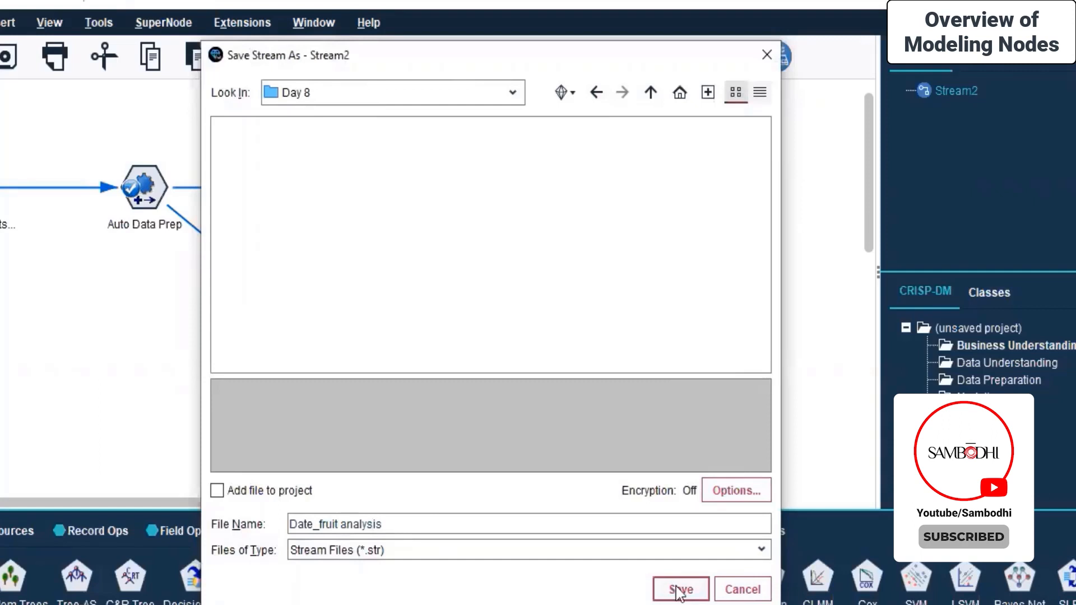
left_click(355, 549)
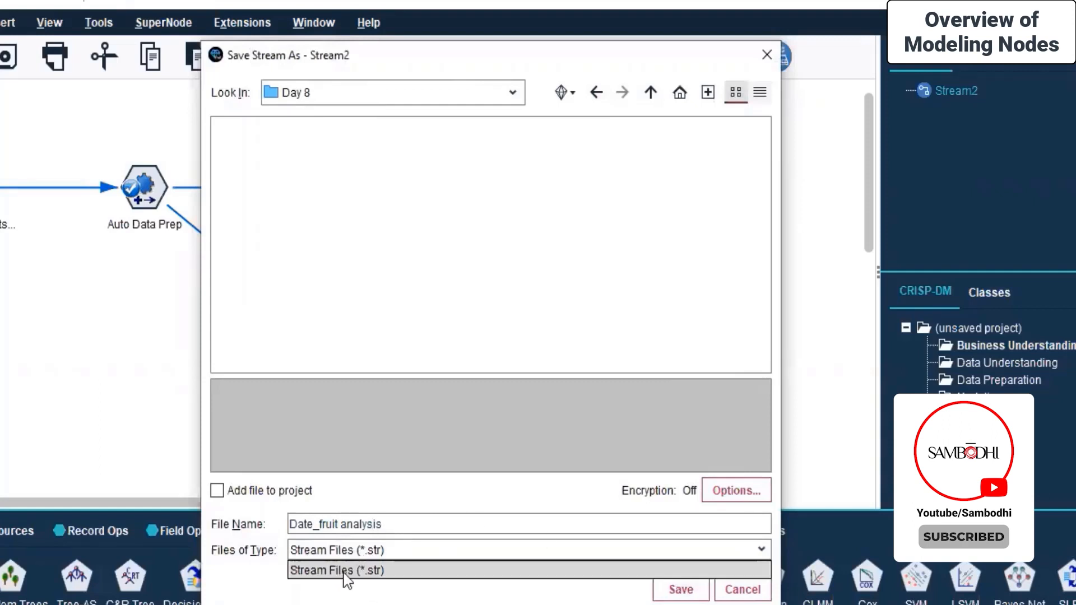
left_click(350, 572)
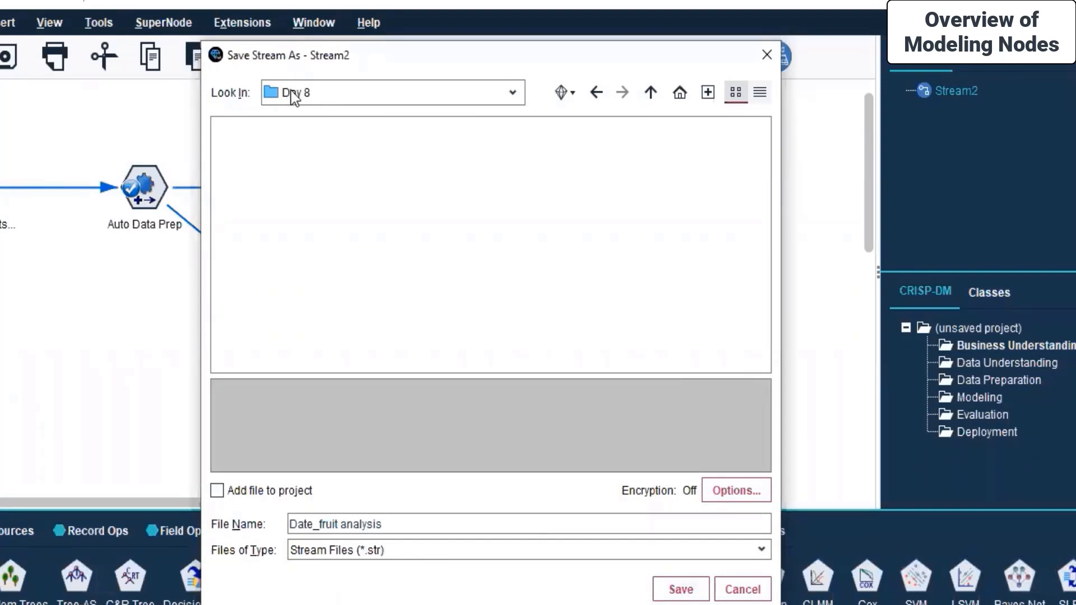
left_click(680, 593)
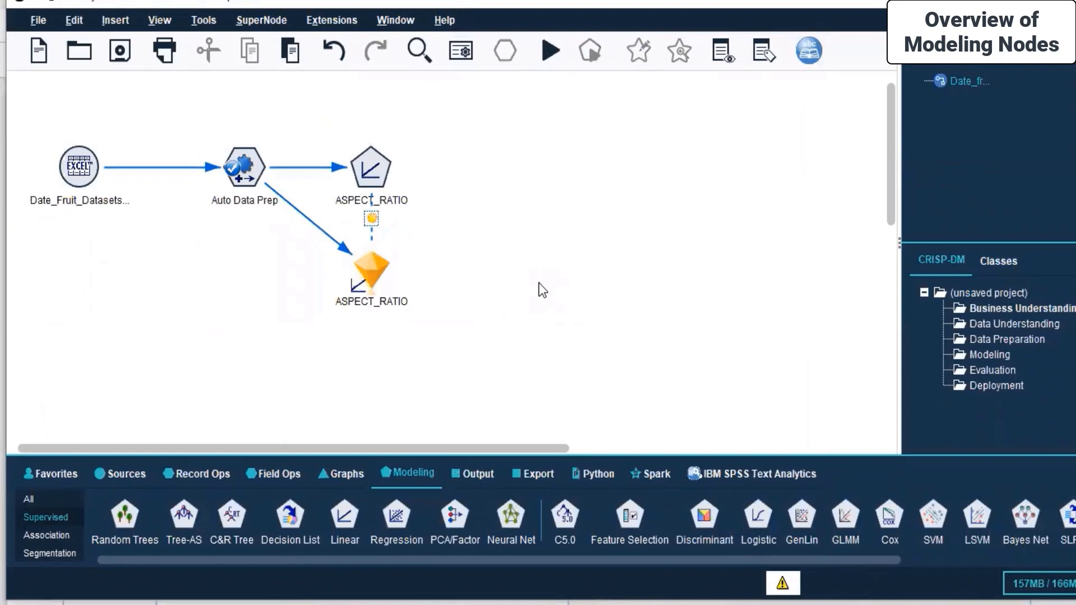
Open View Data on the ASPECT_RATIO nugget and display it as a spreadsheet
left_click(364, 269)
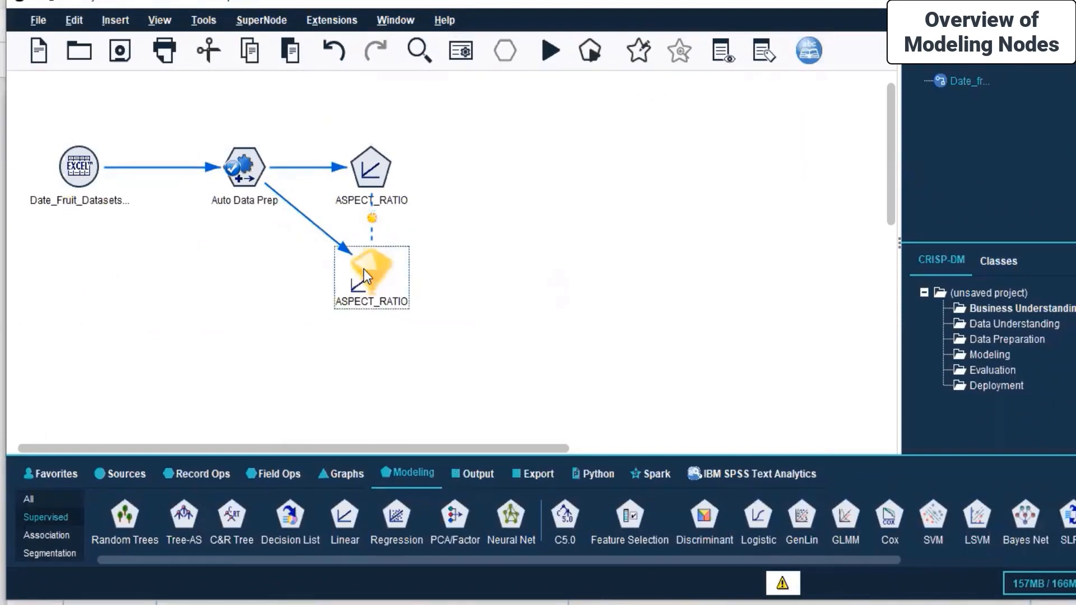
right_click(364, 269)
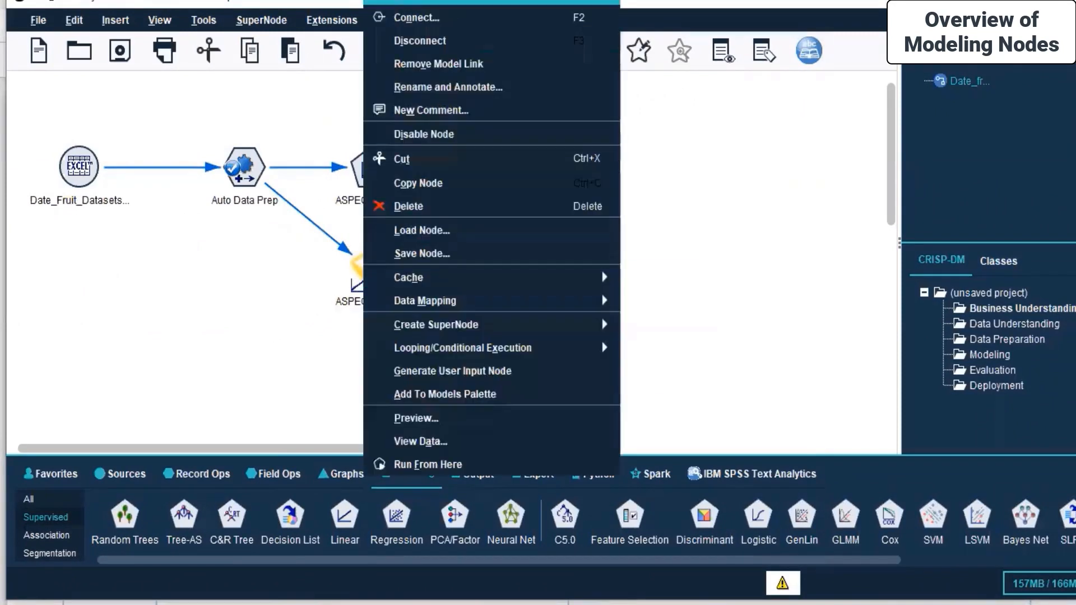
left_click(478, 444)
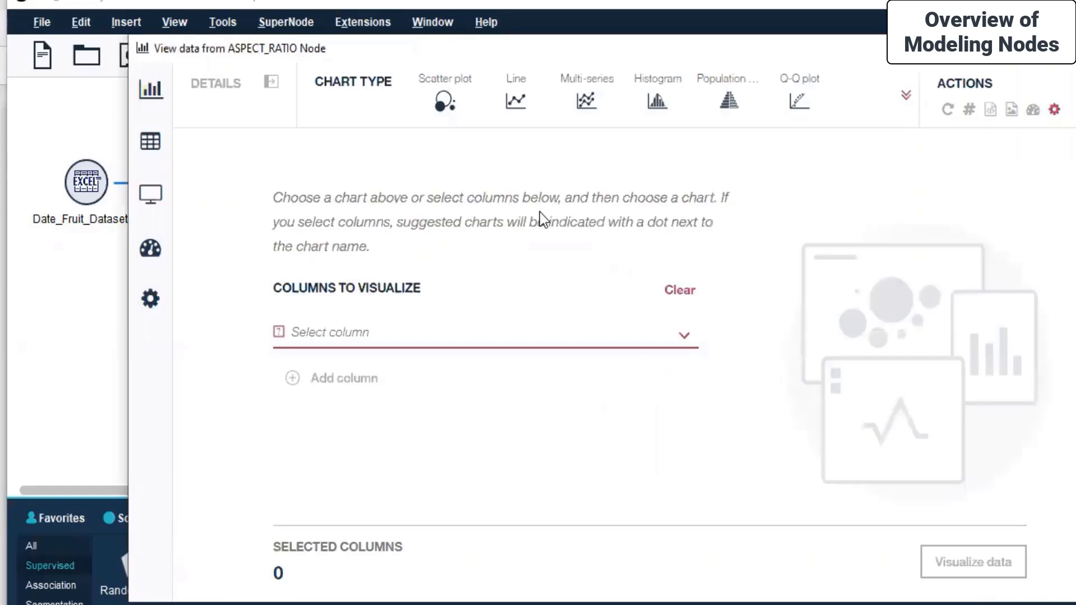
left_click(168, 149)
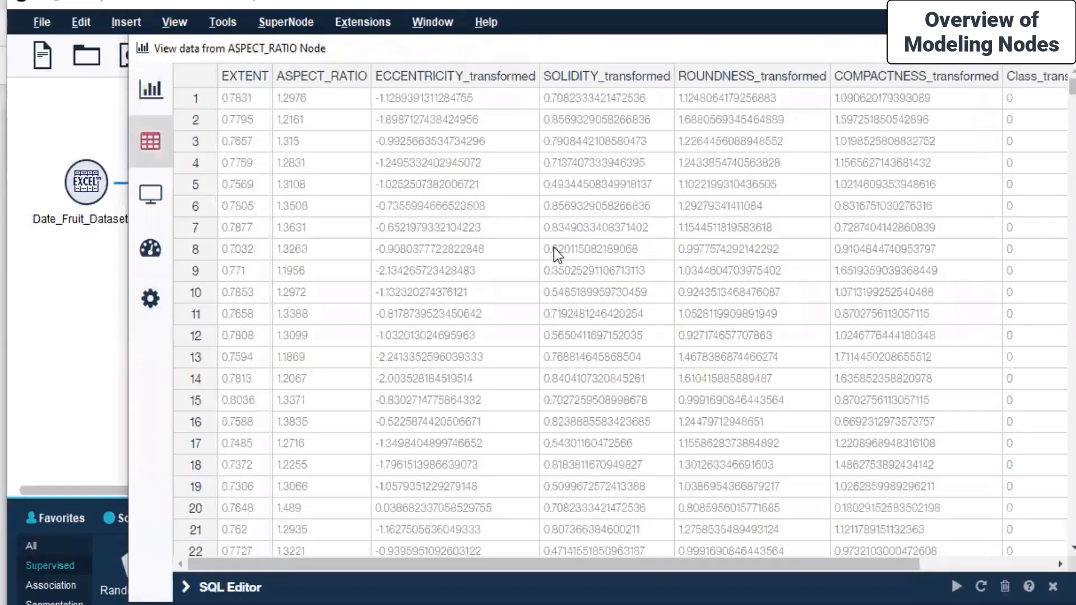
Browse the table to the $L-ASPECT_RATIO column, checking Class_transformed values in rows 367 and 507
scroll(556, 247, "down", 10)
left_click(941, 560)
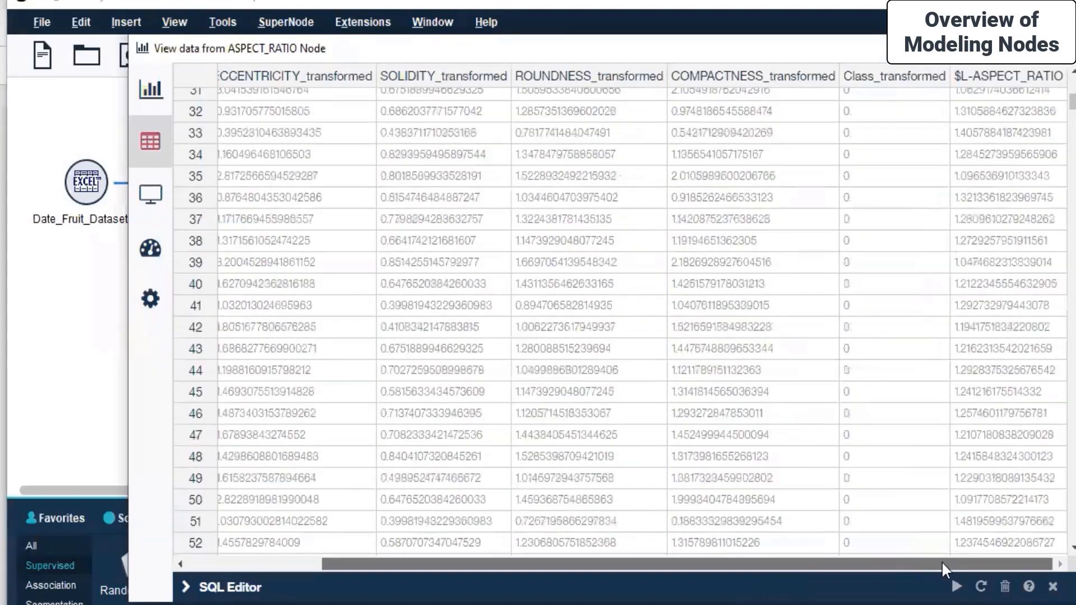
scroll(1072, 135, "down", 20)
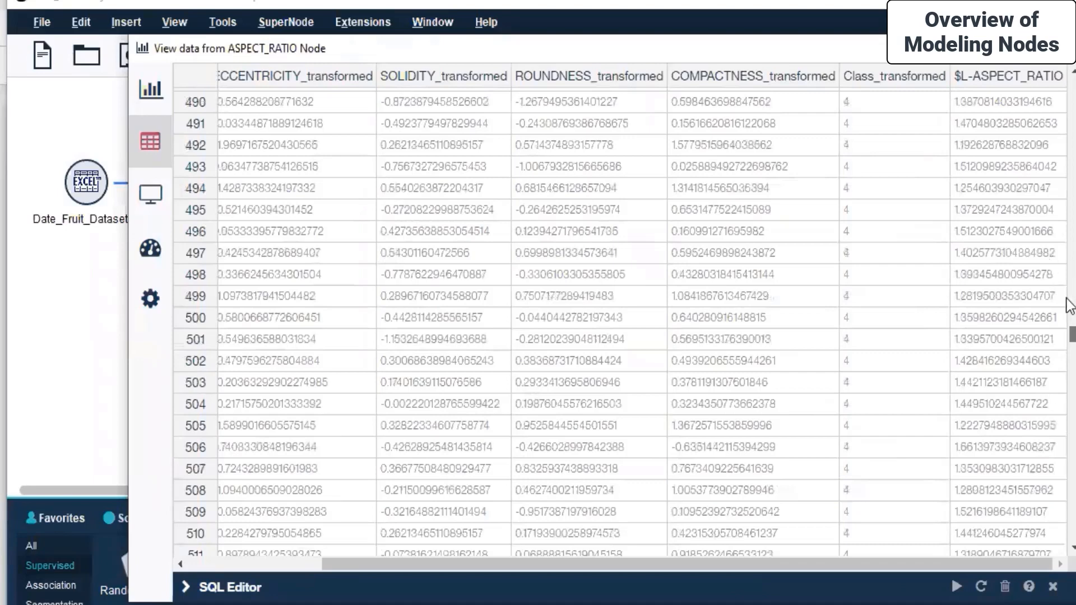
scroll(1071, 305, "up", 20)
left_click(889, 283)
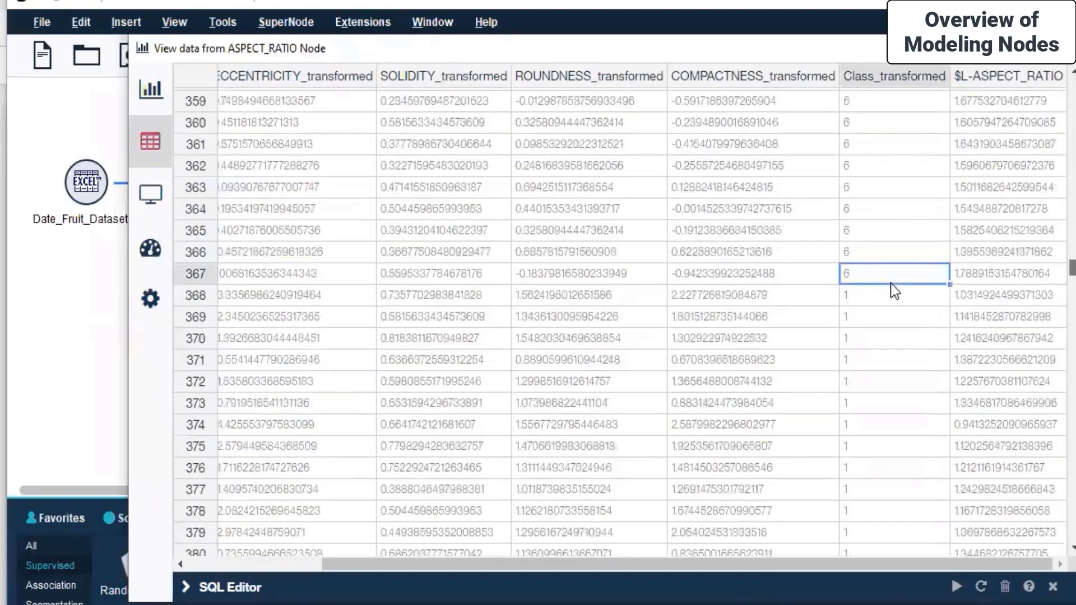
scroll(890, 284, "down", 20)
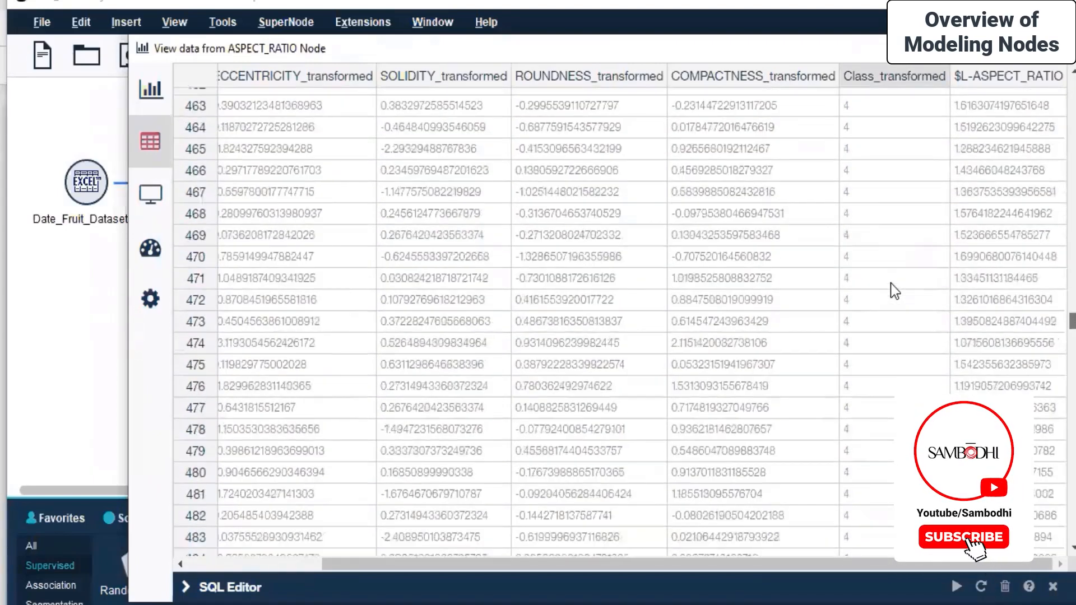
scroll(889, 283, "down", 13)
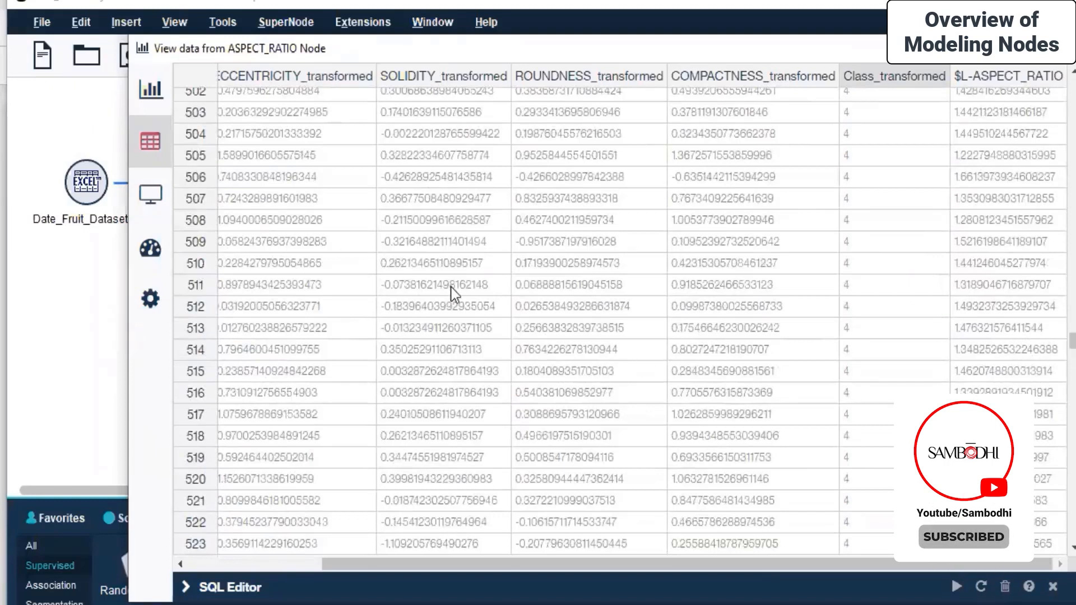
left_click(875, 203)
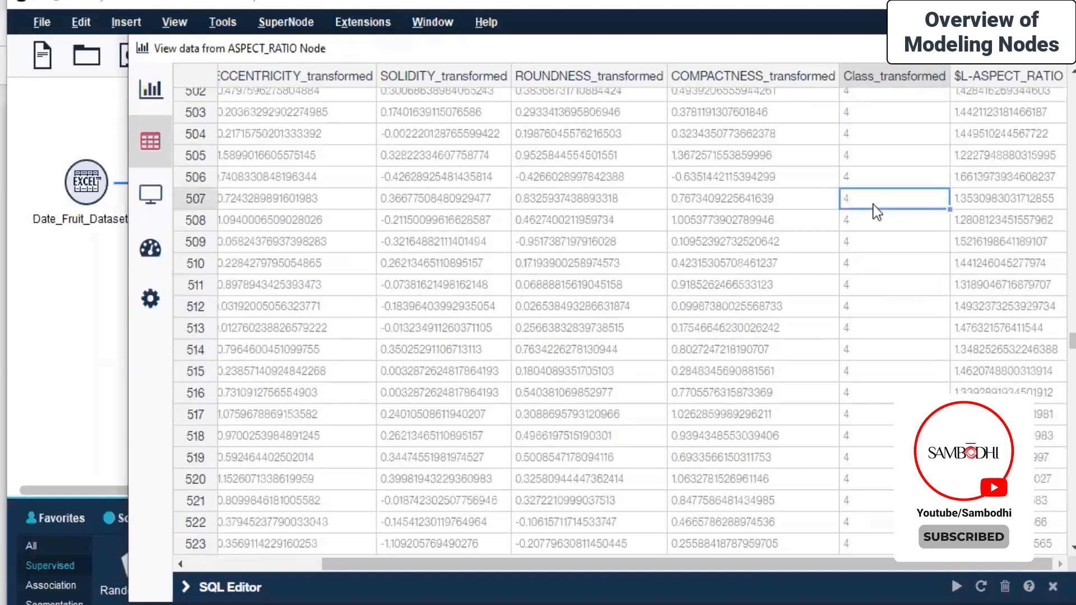
left_click_drag(1070, 345, 1070, 363)
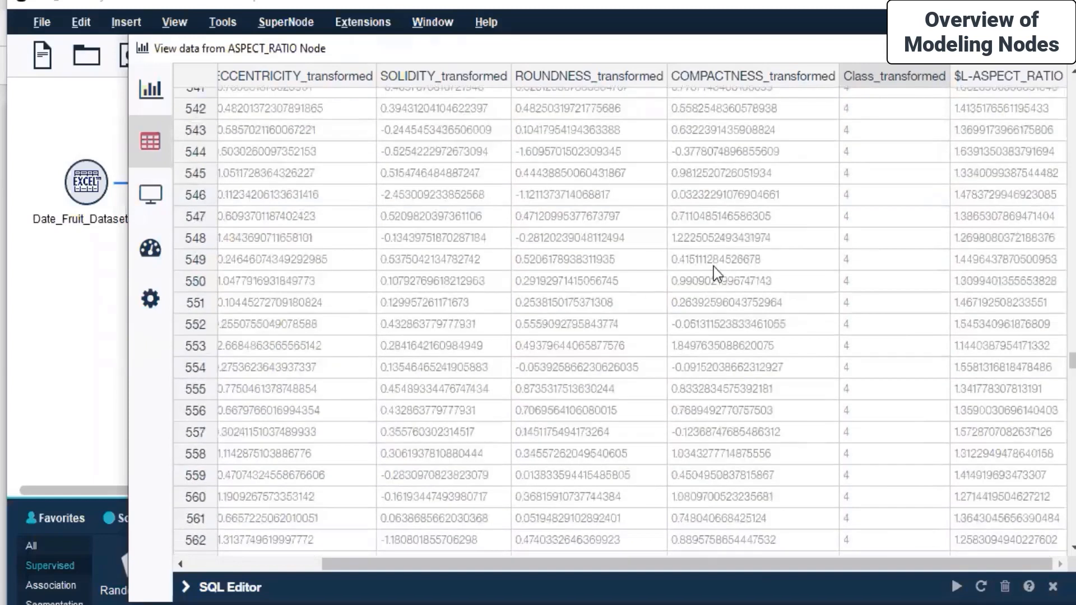
left_click_drag(1072, 361, 1046, 87)
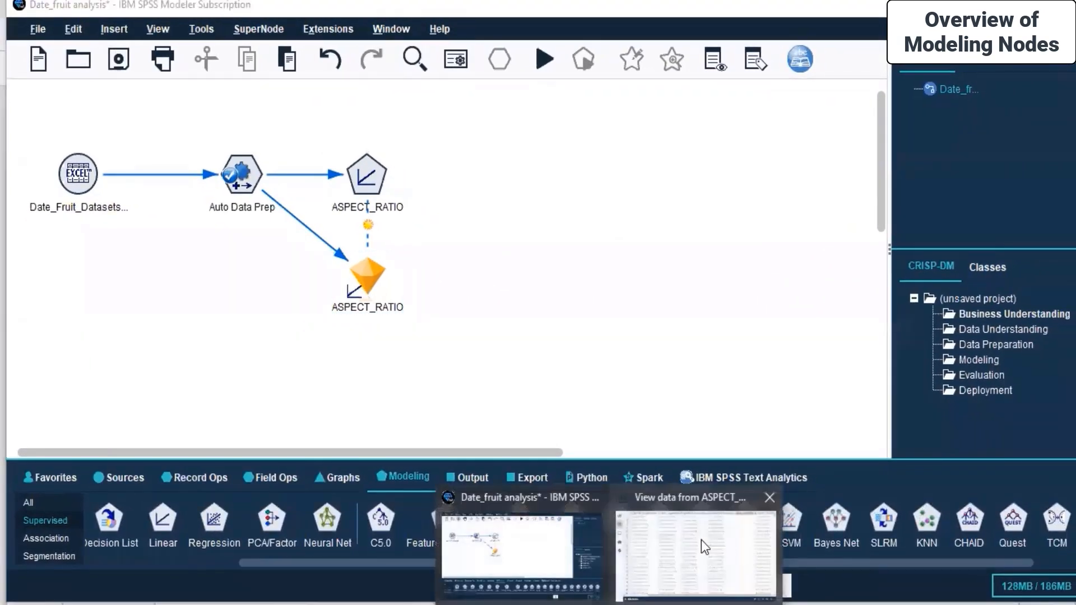
Sort the data view by $L-ASPECT_RATIO ascending, then descending, then restore the original order
left_click(701, 540)
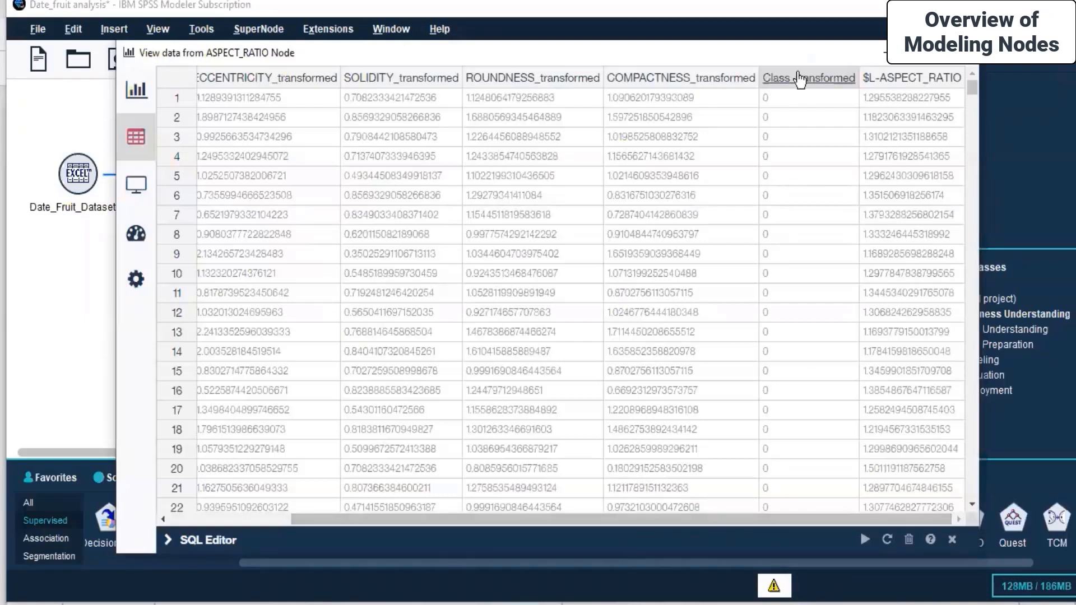
left_click(900, 85)
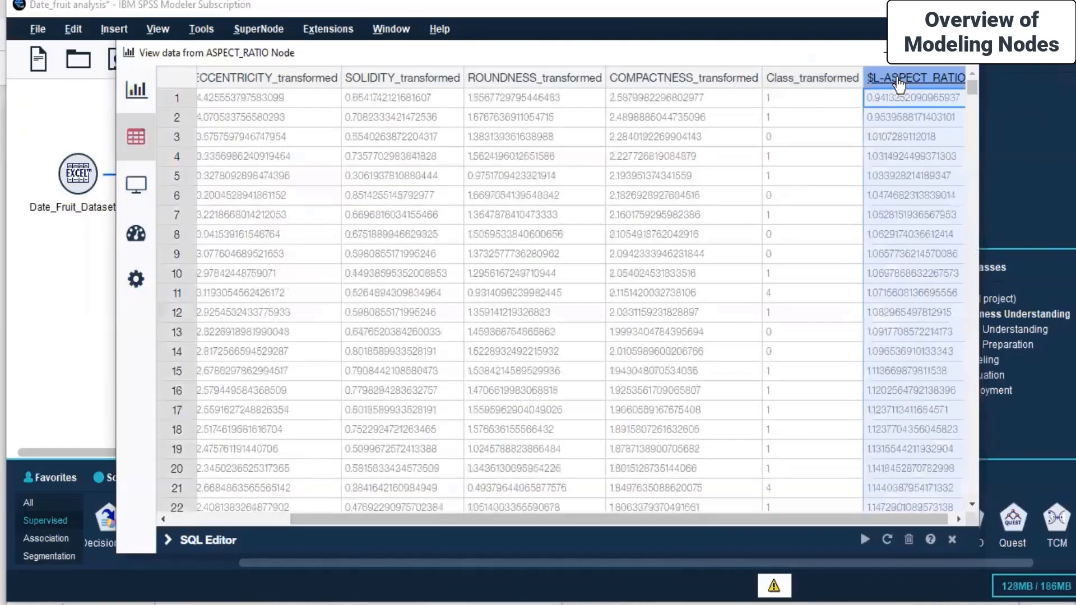
left_click(899, 84)
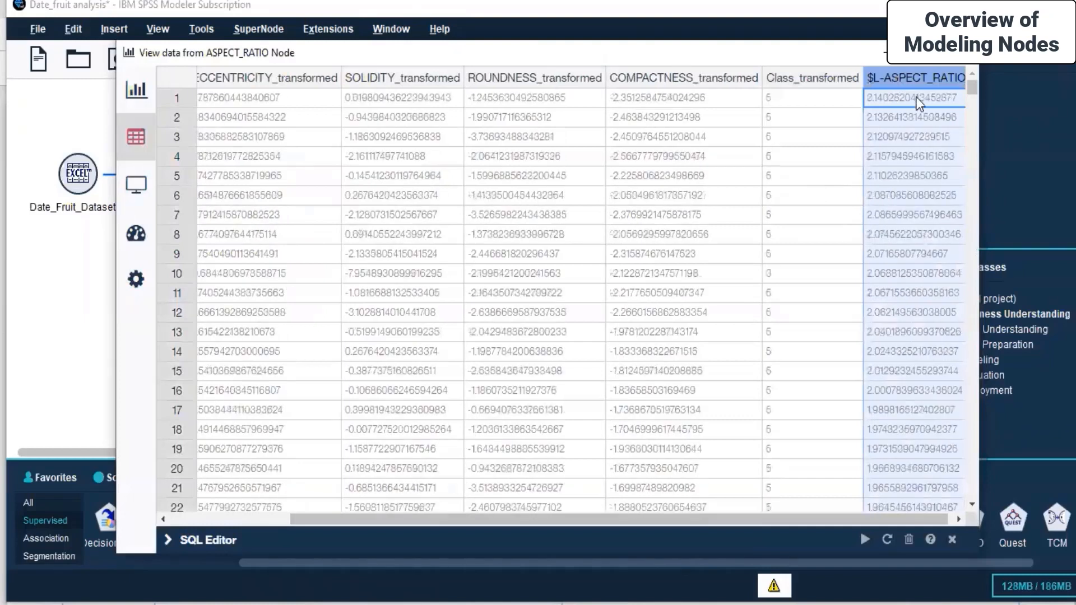
left_click(902, 84)
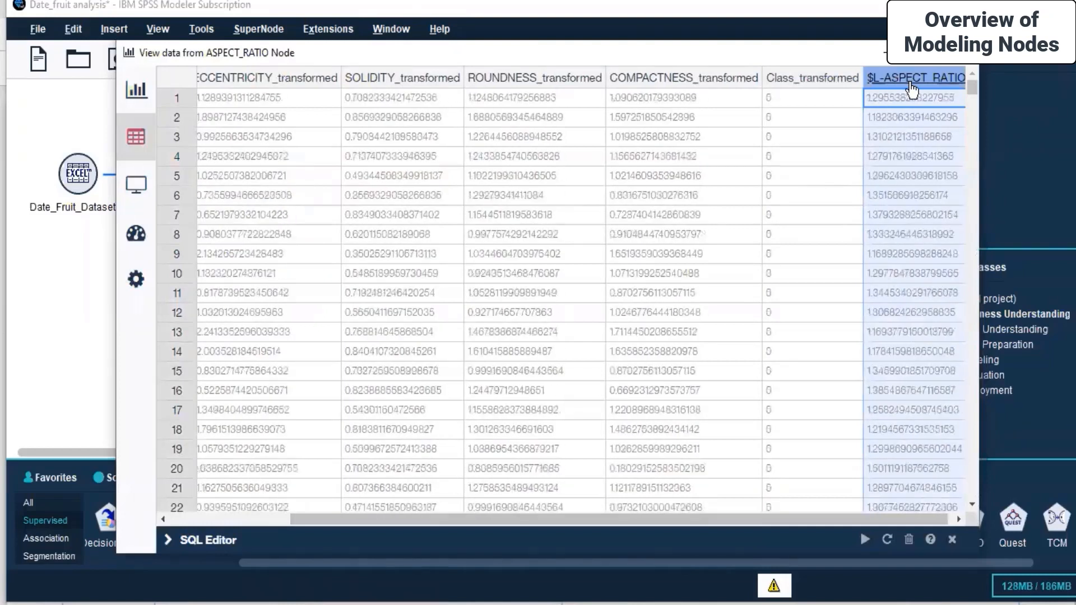
Check row 8's Class_transformed value, switch to the chart view, and close the data window
left_click(816, 243)
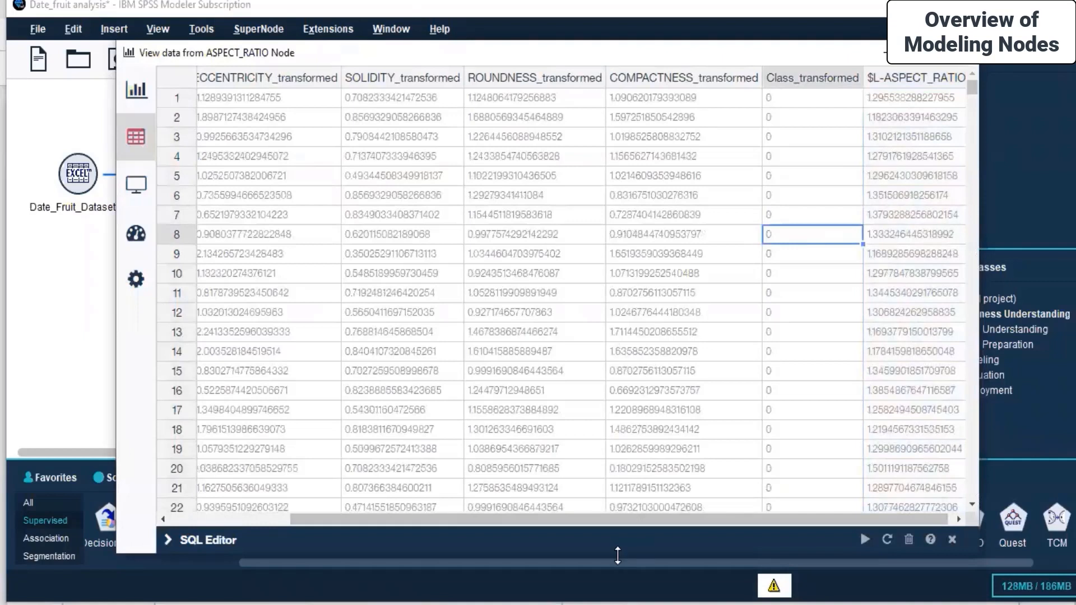
scroll(398, 513, "left", 3)
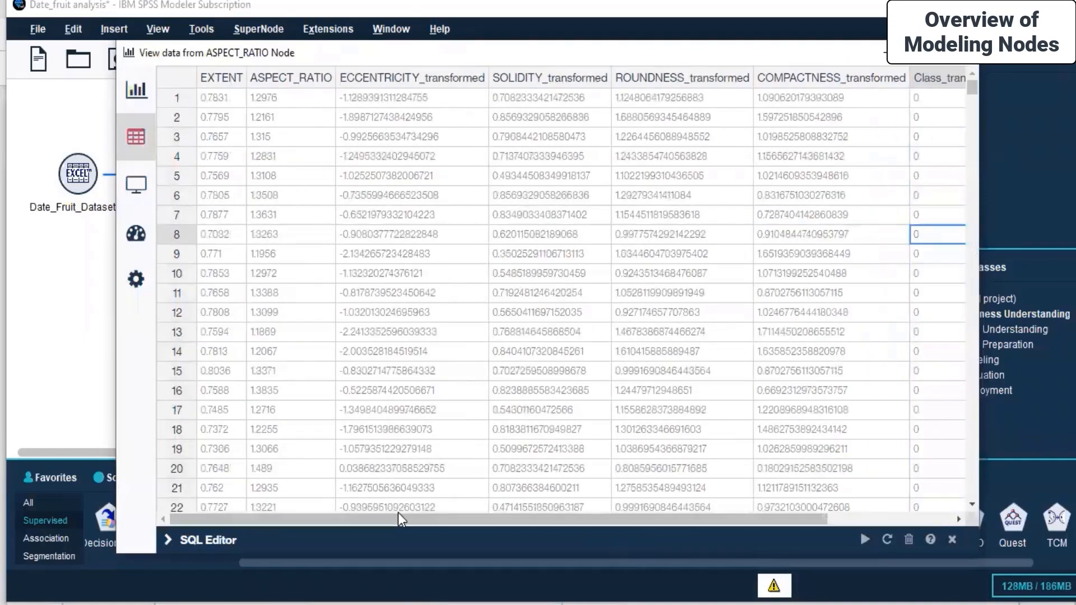
left_click(132, 94)
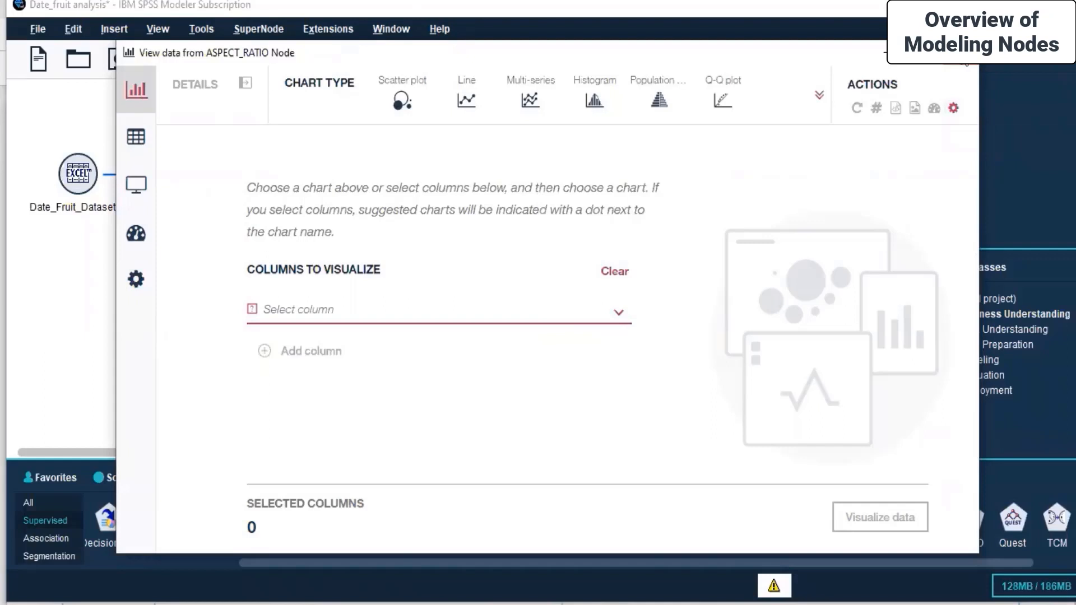
left_click(960, 52)
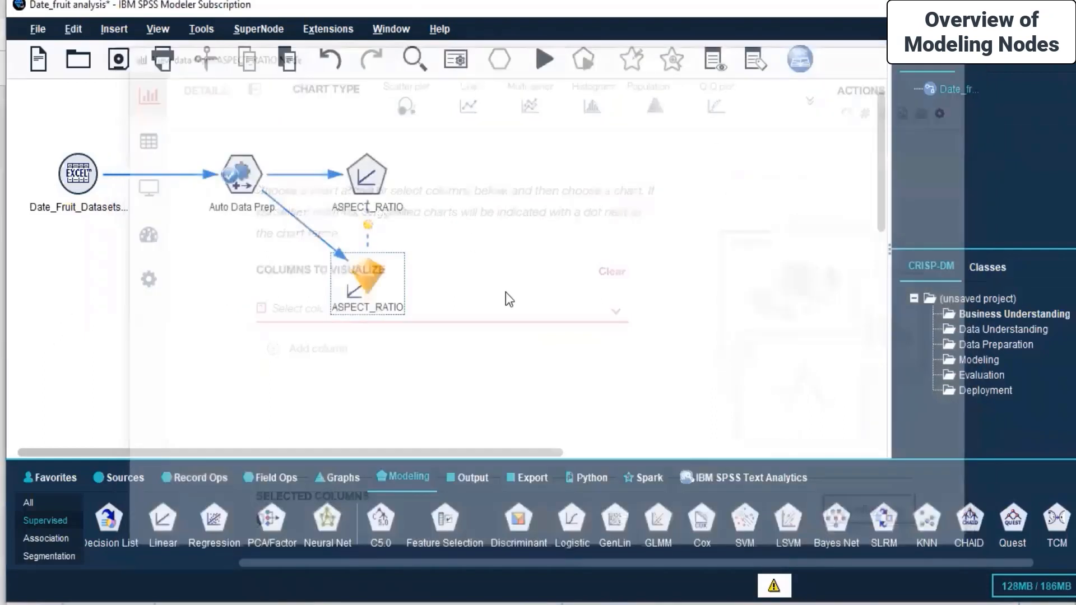